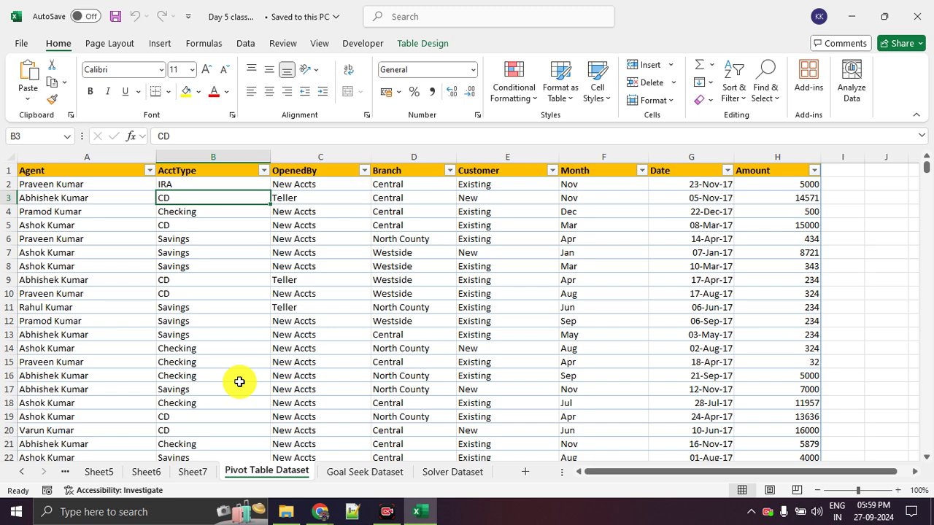
Step: Review the list of pivot table and pivot chart questions on the Question to analyse sheet
left_click(23, 473)
left_click(23, 472)
left_click(23, 472)
left_click(23, 472)
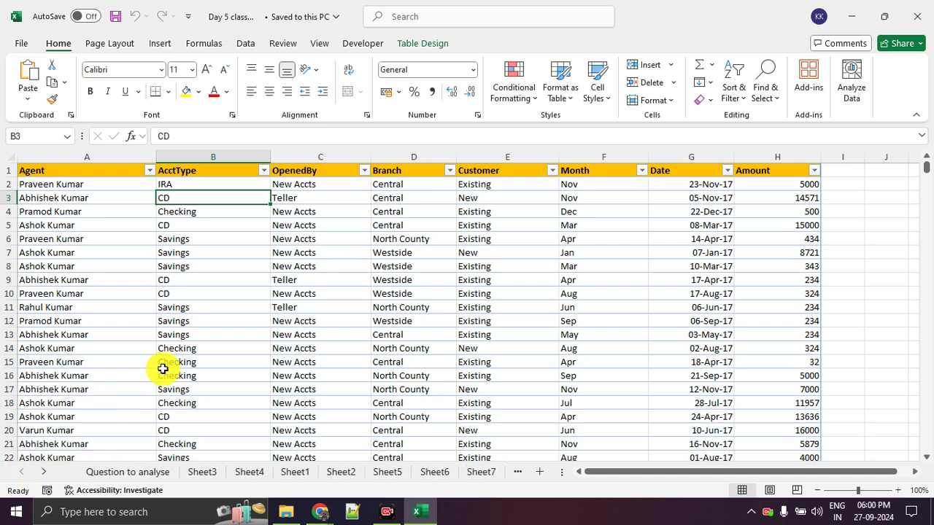
left_click(139, 471)
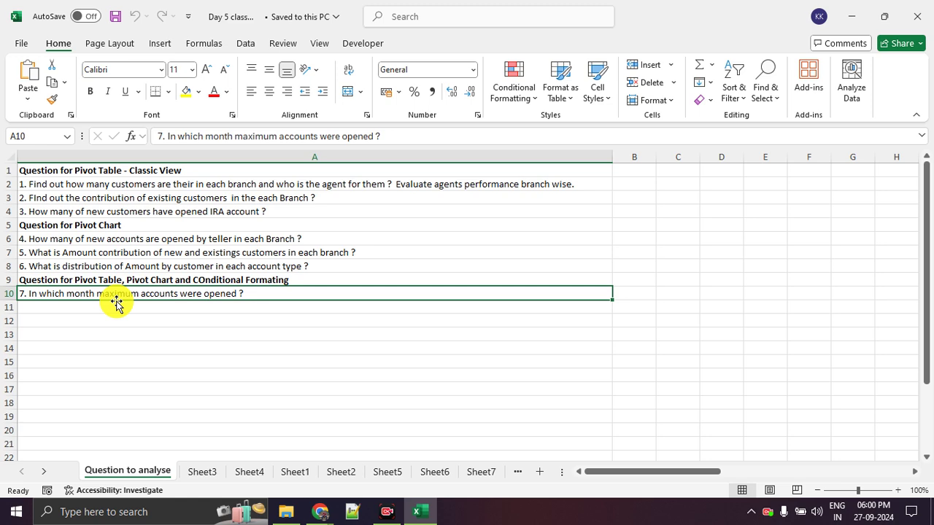
left_click(86, 368)
left_click_drag(97, 186, 91, 291)
left_click(159, 333)
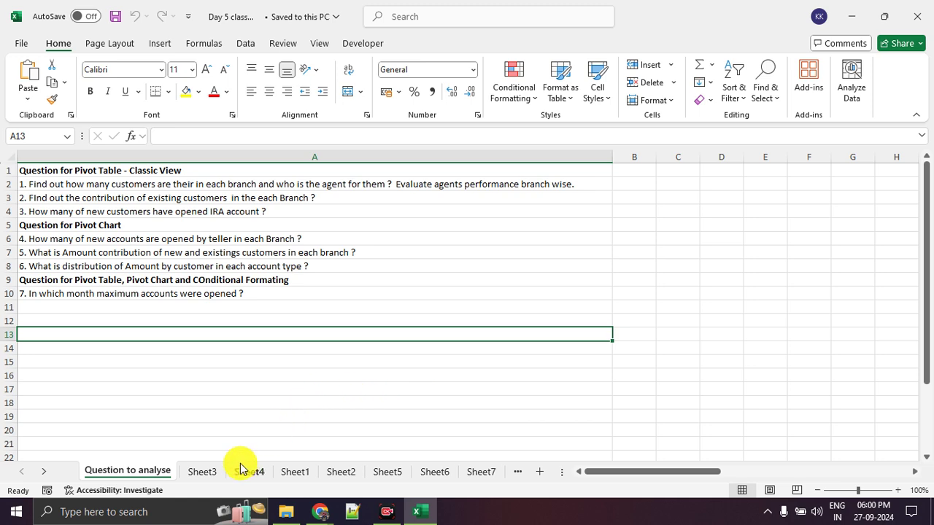
Step: Examine the existing pivot tables and charts on Sheet3, Sheet1, Sheet2, Sheet5, Sheet6 and Sheet7
left_click(481, 472)
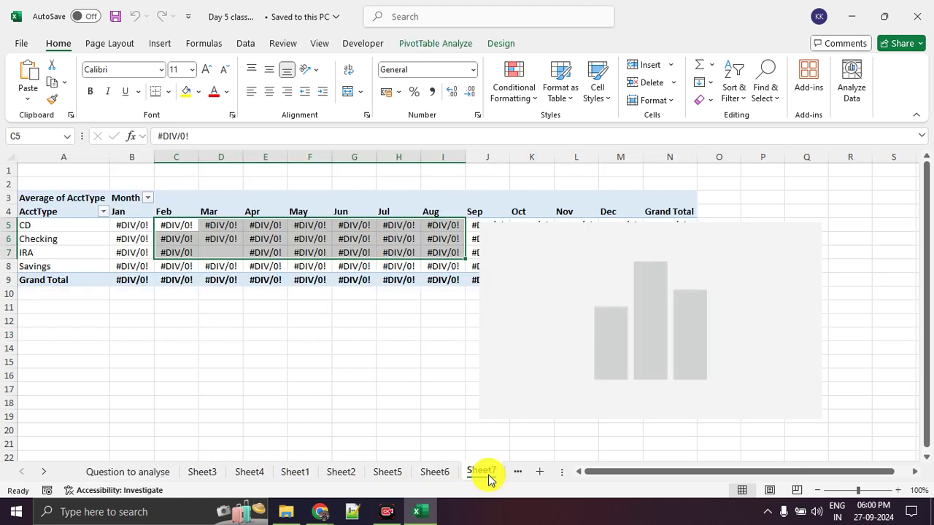
left_click(204, 472)
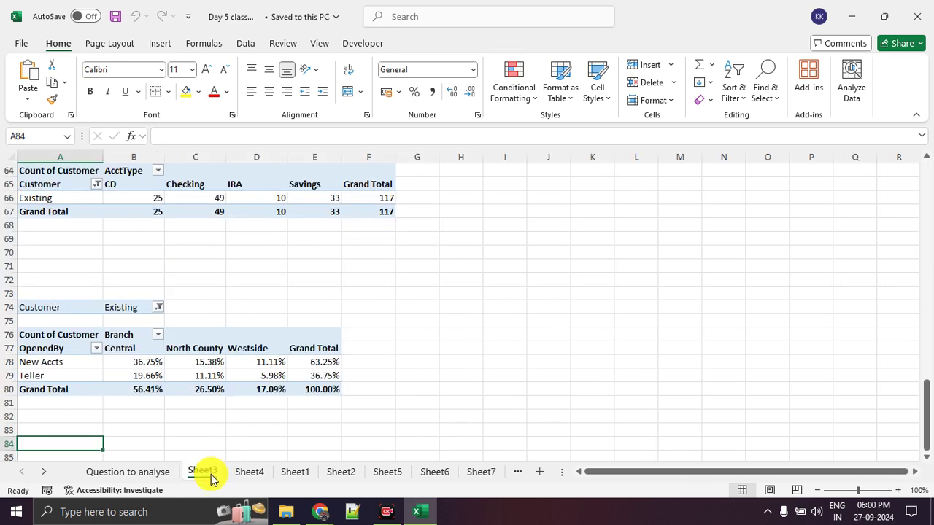
left_click(296, 474)
left_click(342, 472)
left_click(388, 474)
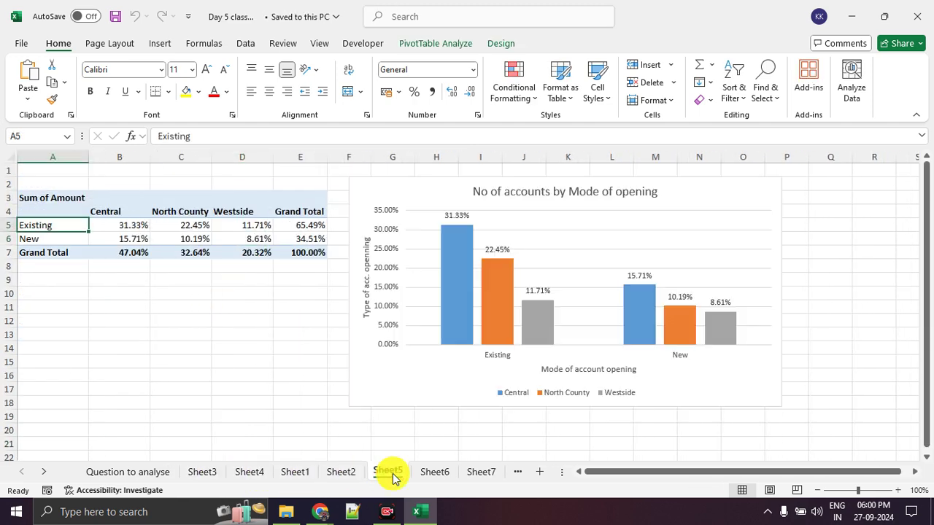
left_click(429, 474)
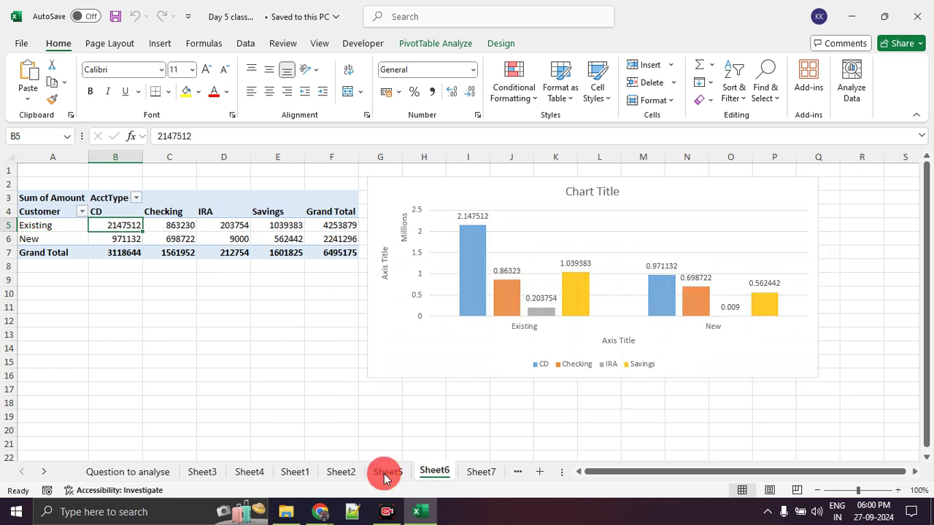
left_click(386, 473)
mouse_move(500, 284)
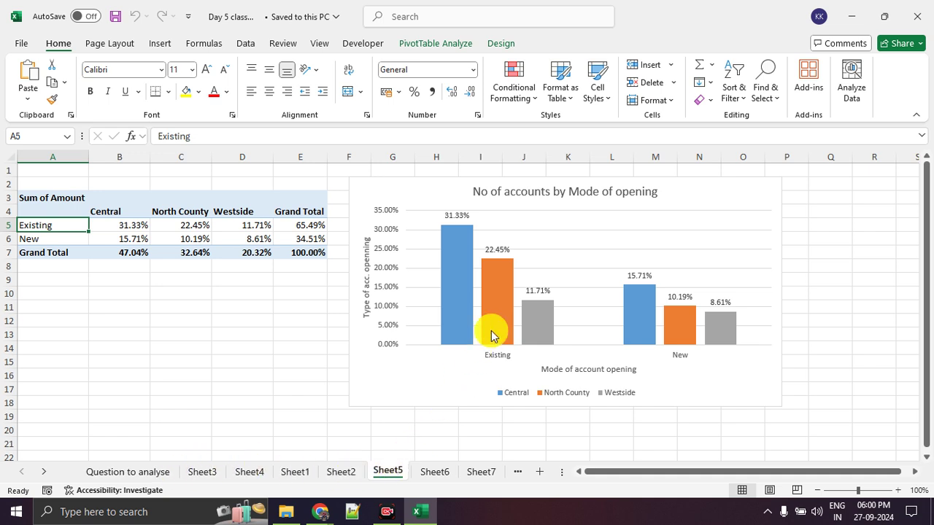
mouse_move(491, 335)
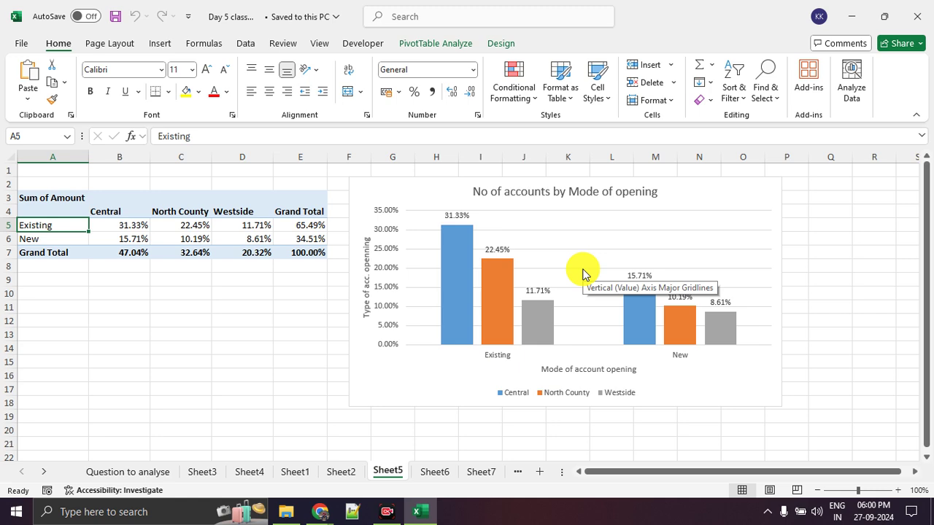
left_click(437, 477)
left_click(471, 475)
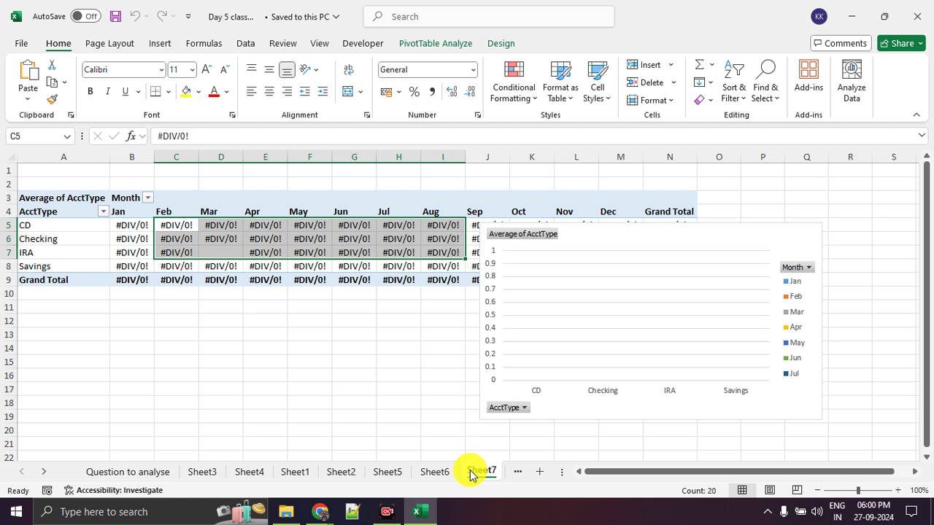
Step: Read the first three questions on the Question to analyse sheet, ending with the one about new customers' IRA accounts
left_click(154, 474)
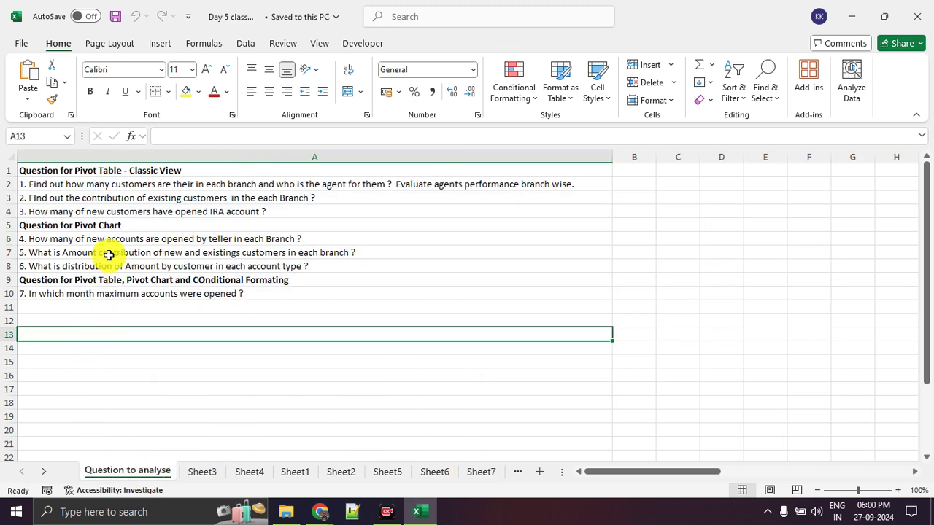
left_click(115, 185)
left_click(104, 199)
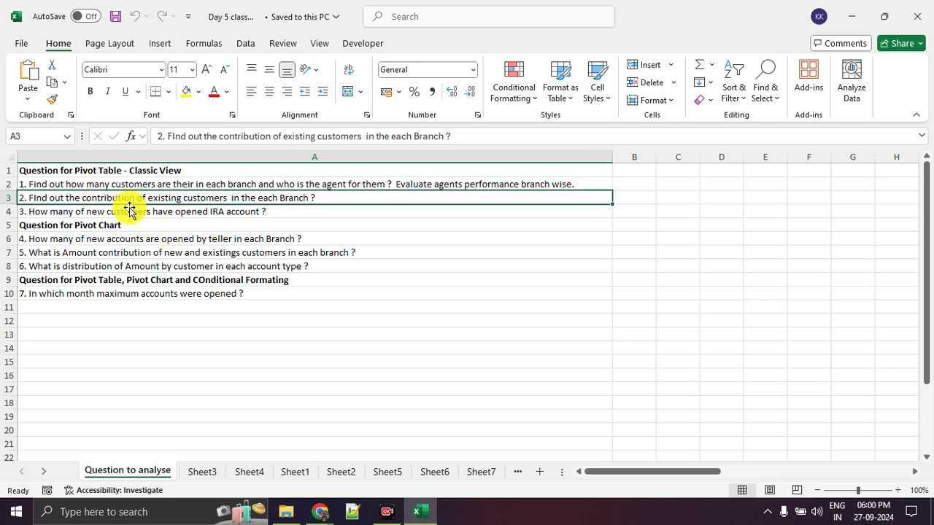
left_click(109, 213)
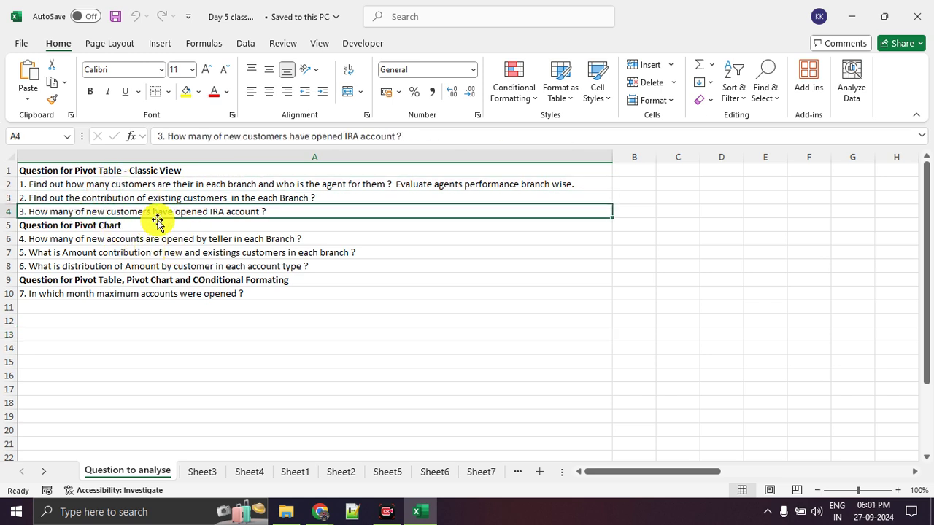
left_click(198, 330)
left_click(133, 213)
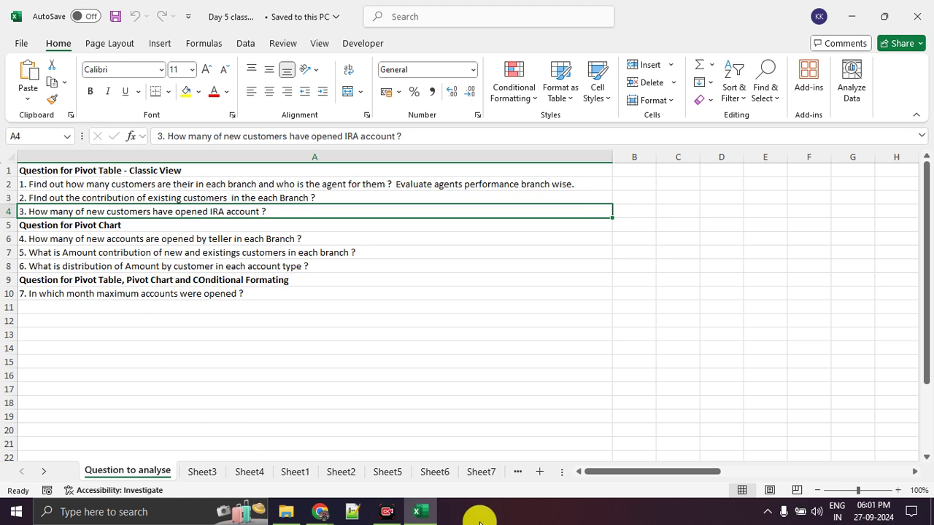
left_click(480, 472)
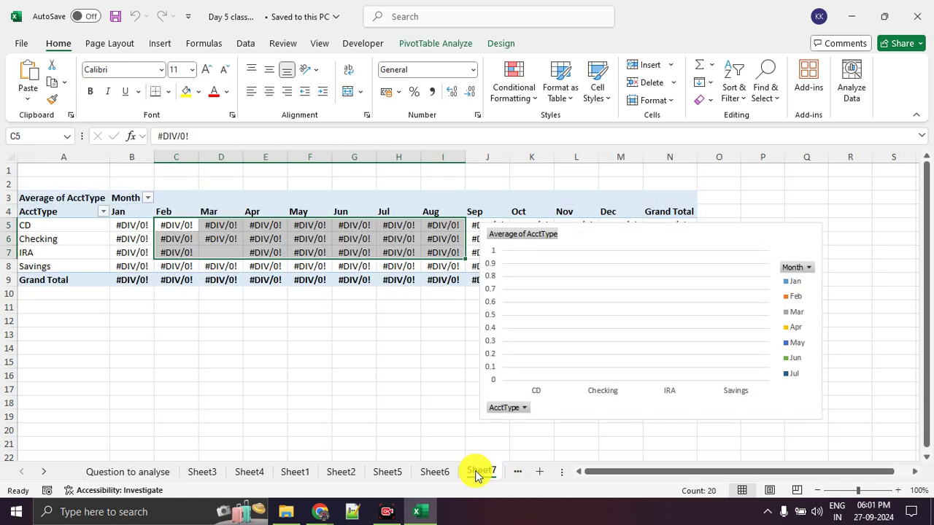
key("Right")
key("Right")
key("Right")
key("Right")
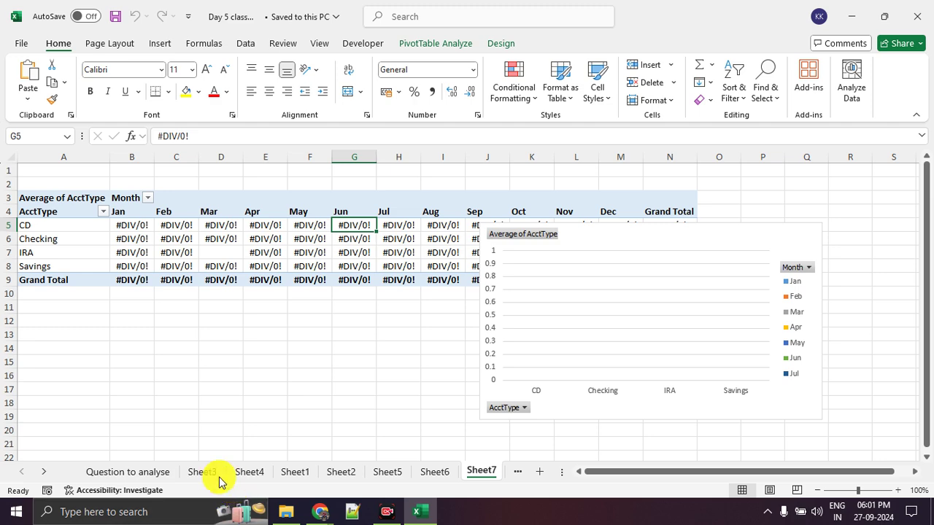
Step: Insert a pivot table on a new worksheet from the table on the Pivot Table Dataset sheet
left_click(44, 472)
left_click(44, 472)
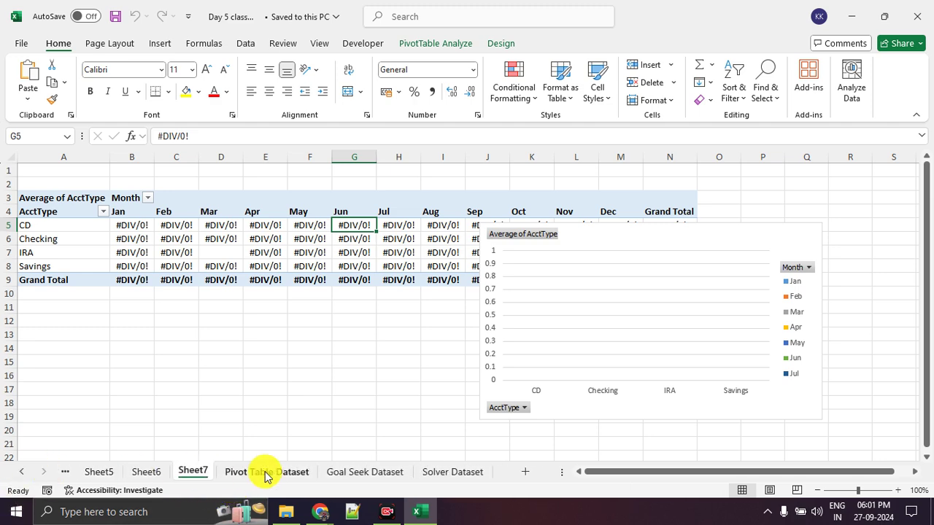
left_click(266, 473)
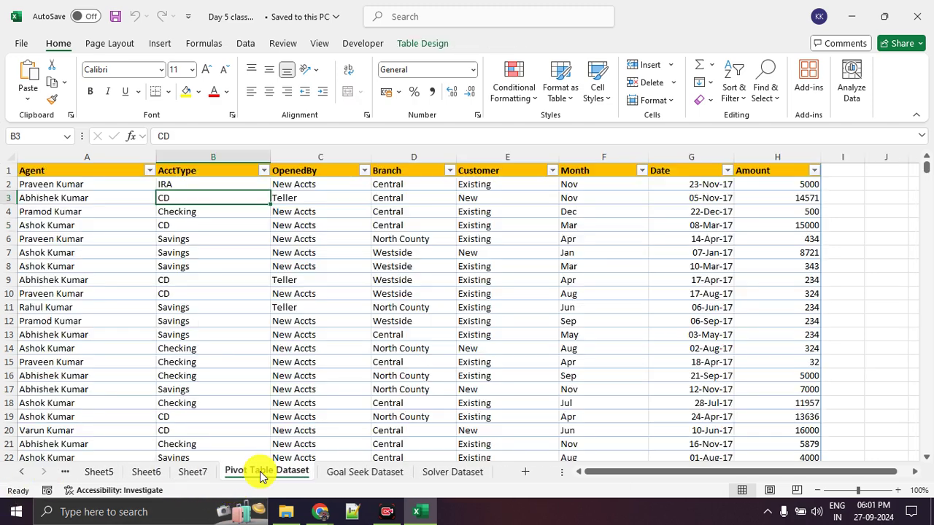
left_click(238, 43)
left_click(160, 43)
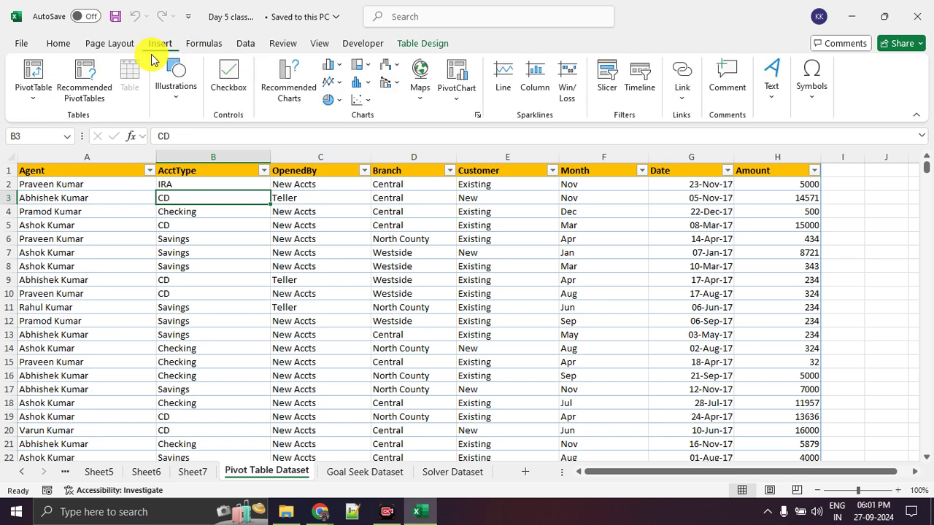
left_click(35, 75)
left_click(488, 293)
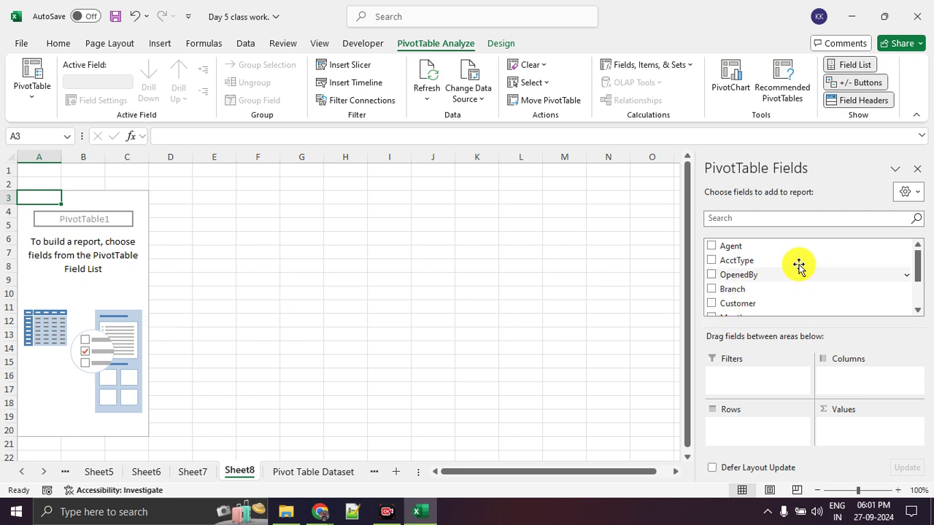
Step: Lay out the pivot table with only Customer in the rows and AcctType in the columns
left_click_drag(783, 278, 769, 427)
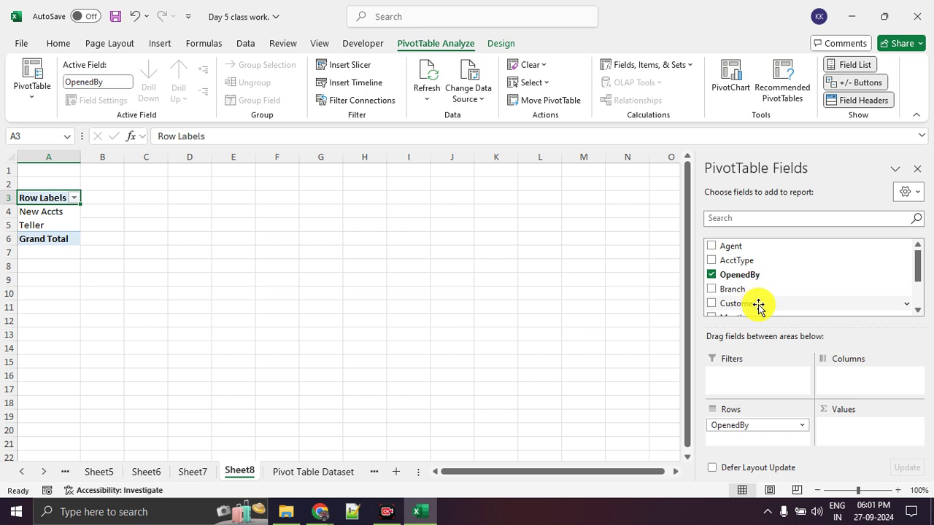
left_click_drag(757, 305, 631, 402)
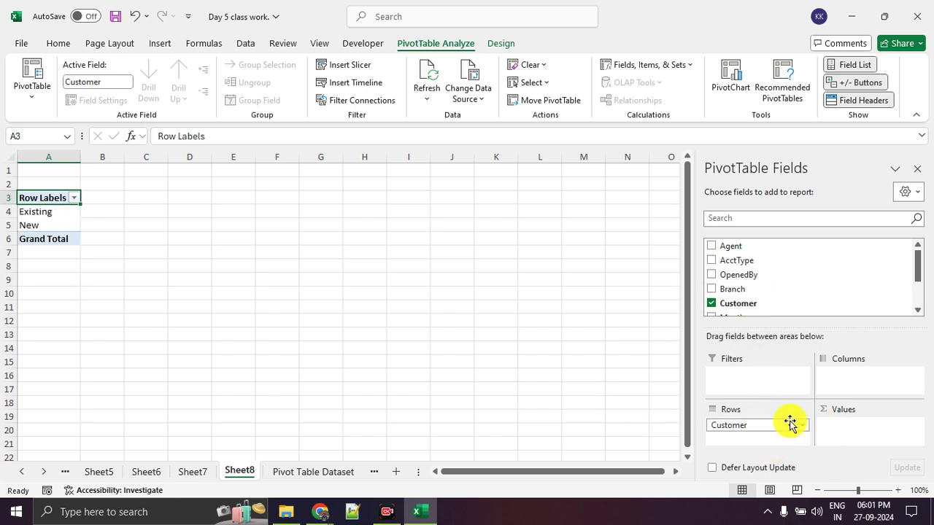
left_click_drag(783, 264, 857, 391)
Step: Add Customer to the pivot table's values as a count for each customer type and account type
left_click(136, 220)
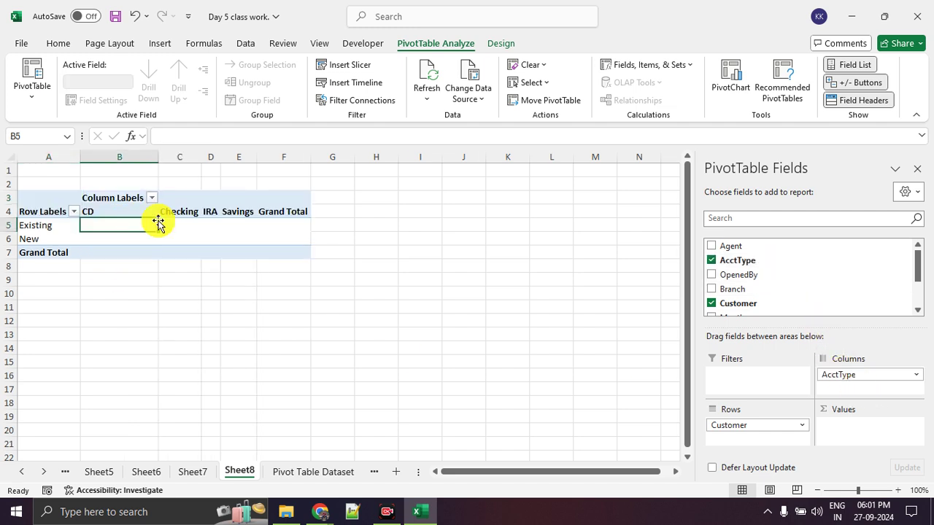
left_click(214, 219)
left_click(33, 238)
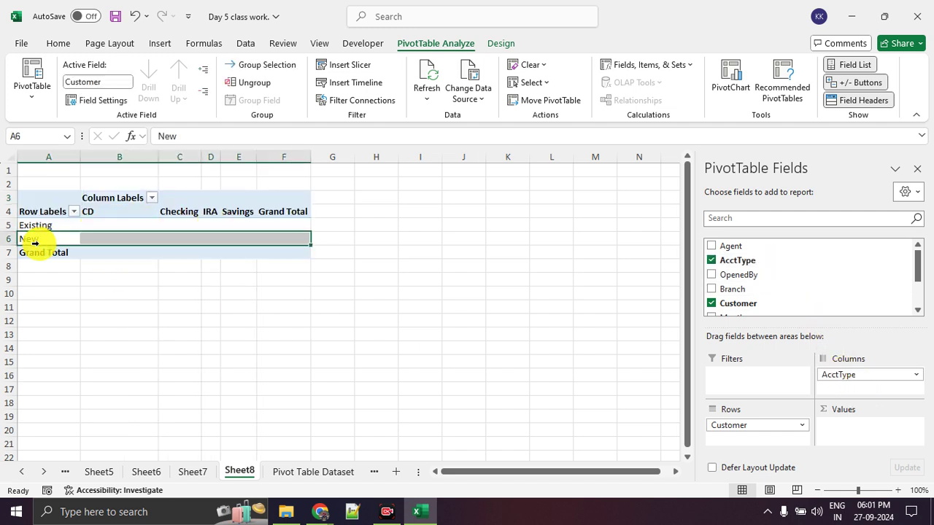
left_click(198, 239)
left_click(210, 238)
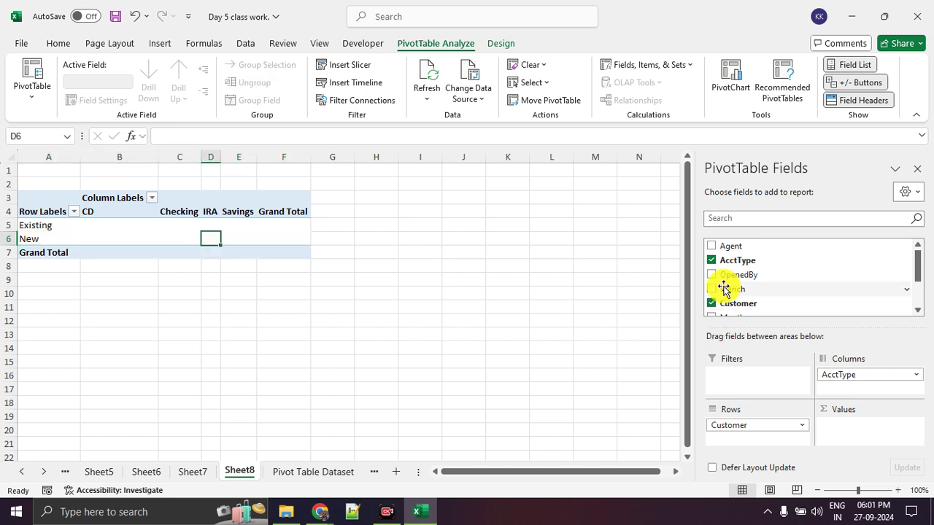
scroll(730, 292, "down", 2)
scroll(817, 308, "up", 3)
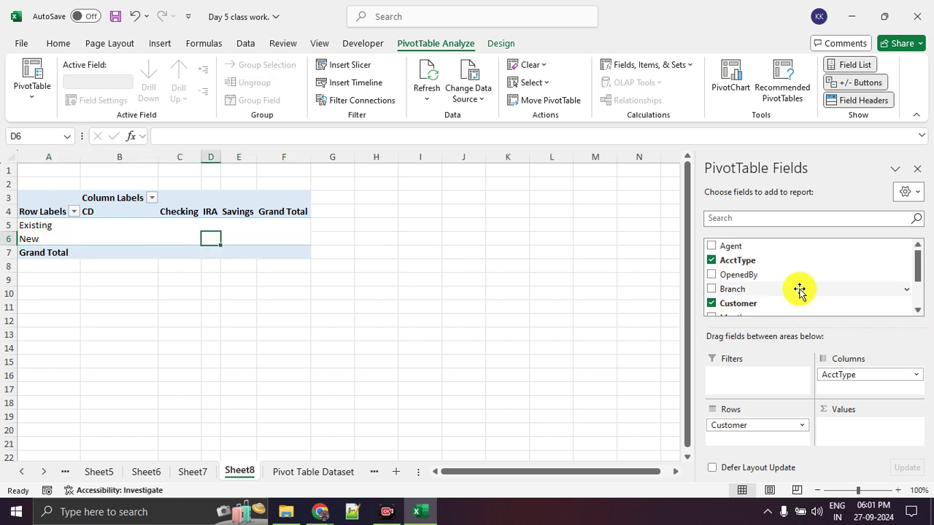
scroll(797, 287, "down", 1)
left_click_drag(773, 278, 854, 425)
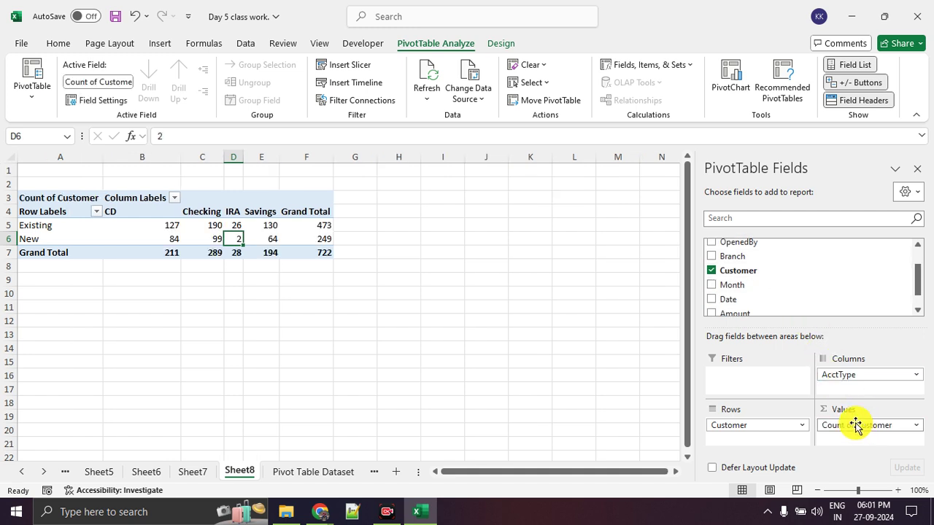
Step: Examine the count of New customers in the IRA column of the pivot table
left_click(291, 344)
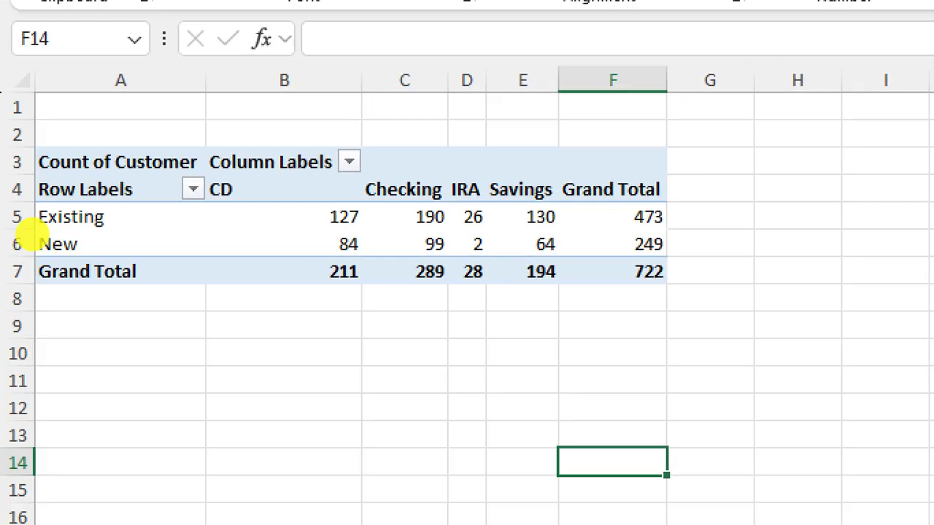
mouse_move(79, 222)
left_mouse_down()
mouse_move(33, 220)
mouse_move(111, 240)
mouse_move(30, 216)
left_mouse_up()
mouse_move(114, 253)
left_mouse_down()
mouse_move(216, 263)
mouse_move(443, 257)
left_mouse_up()
mouse_move(491, 233)
left_mouse_down()
mouse_move(458, 250)
mouse_move(500, 232)
left_mouse_up()
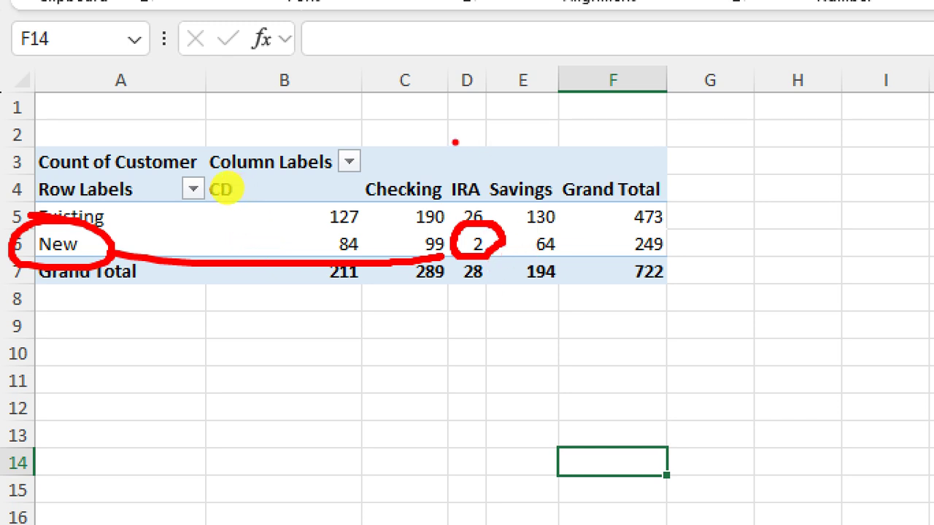
left_click_drag(455, 143, 491, 145)
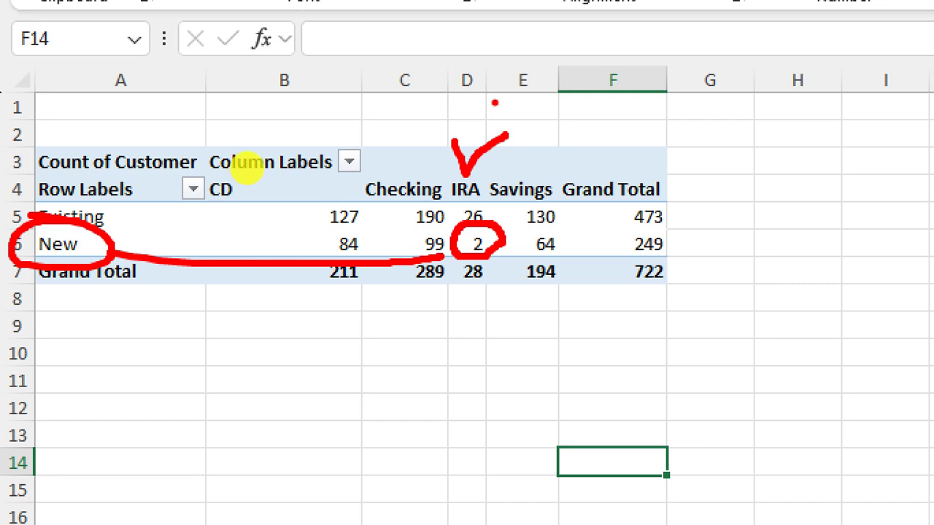
key("Escape")
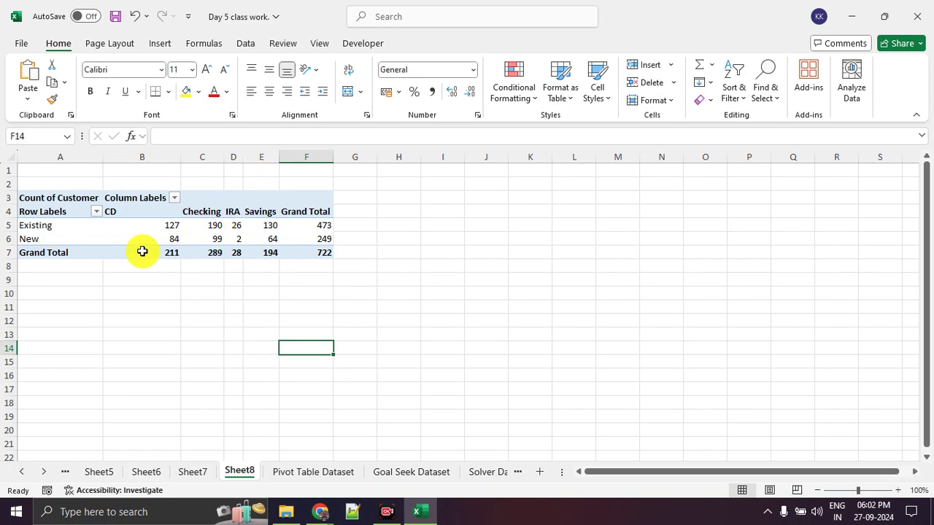
mouse_move(142, 251)
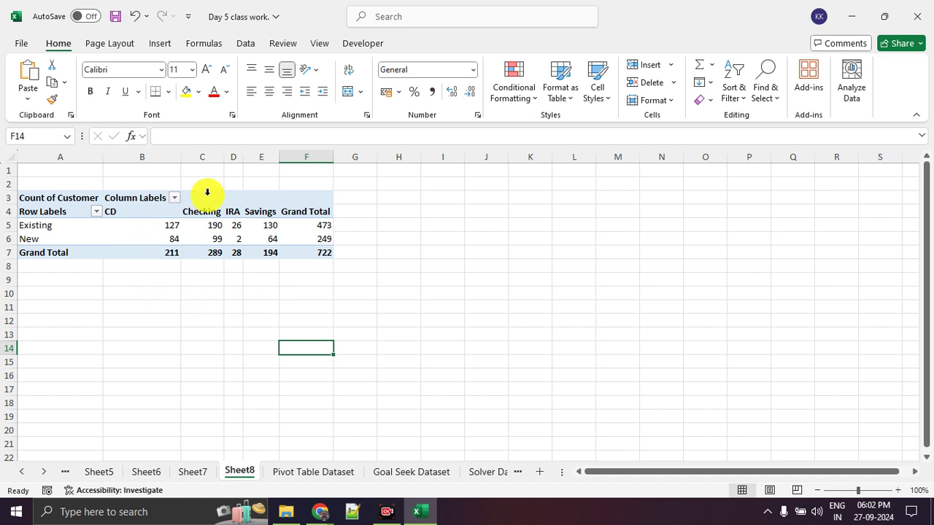
Step: Enable the classic PivotTable layout, which allows fields to be moved in the grid, in the pivot table's display options
left_click(102, 239)
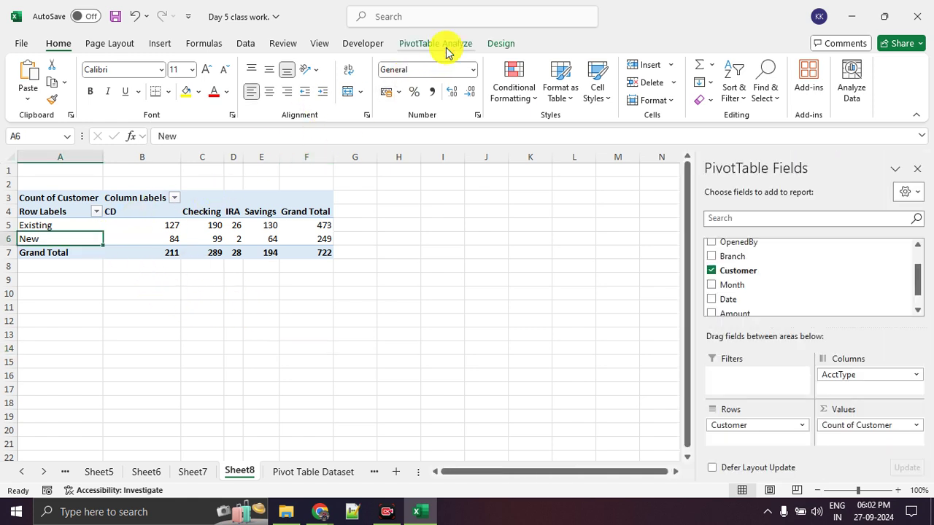
left_click(445, 47)
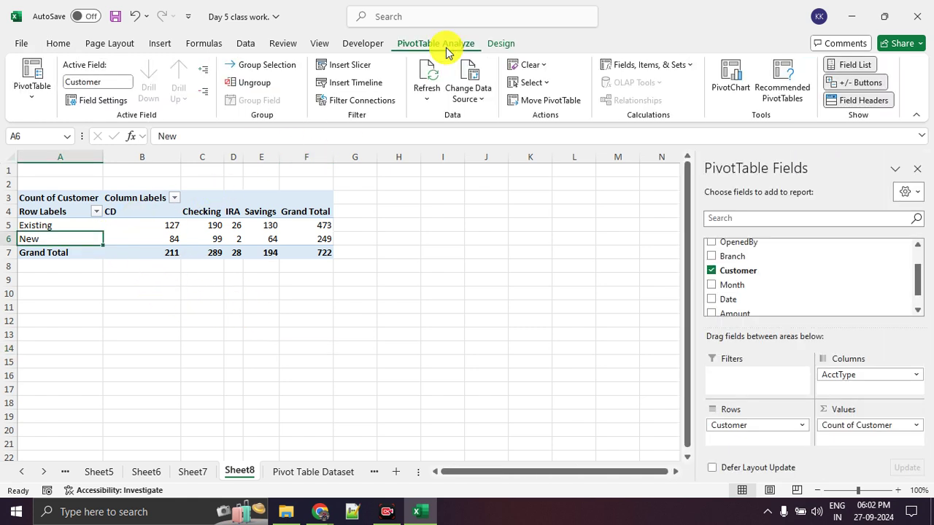
left_click(32, 105)
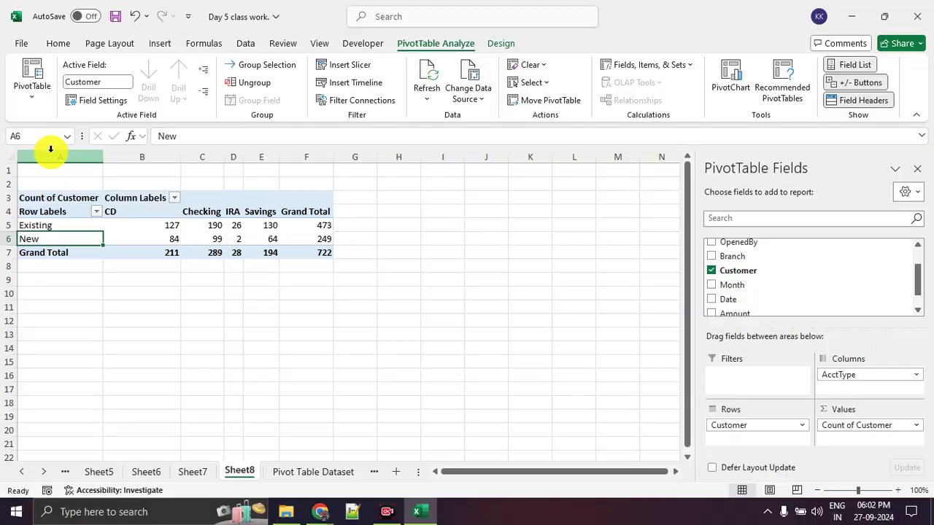
left_click(64, 93)
left_click(55, 166)
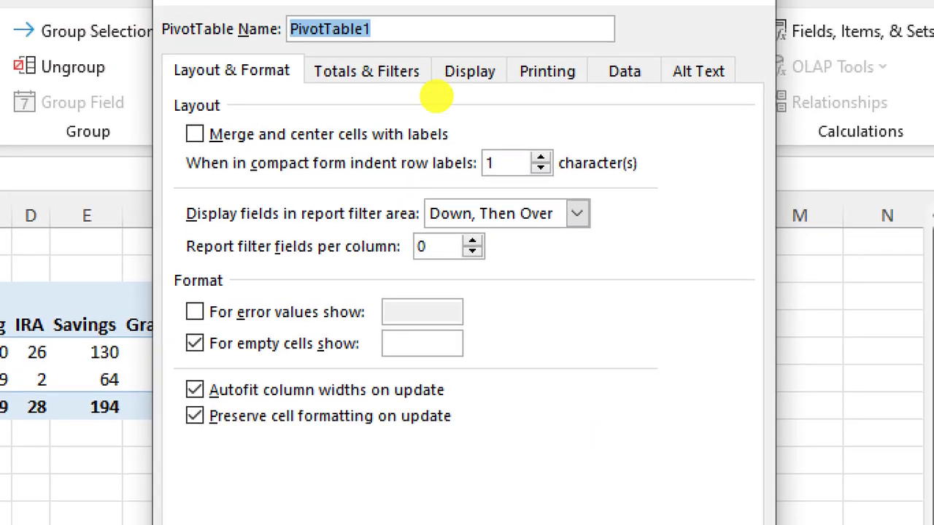
mouse_move(427, 93)
left_mouse_down()
mouse_move(510, 102)
mouse_move(441, 71)
left_mouse_up()
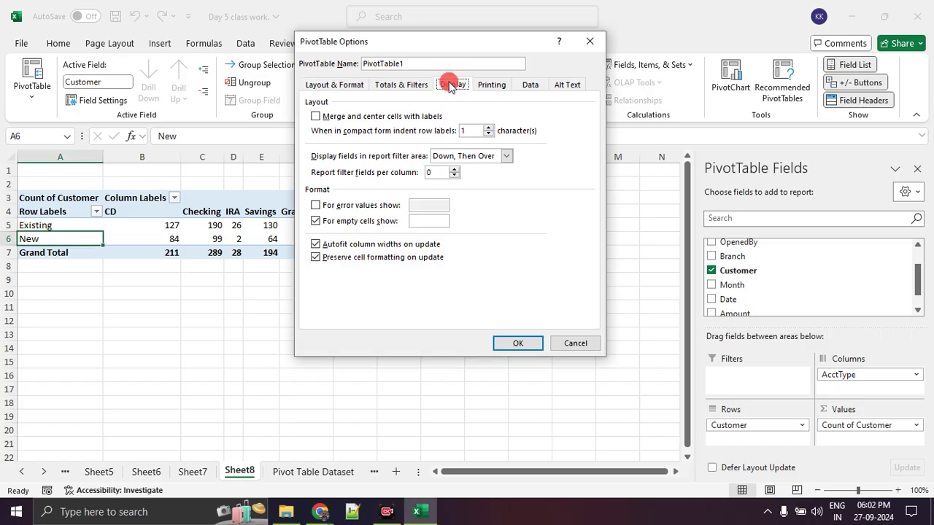
left_click(464, 86)
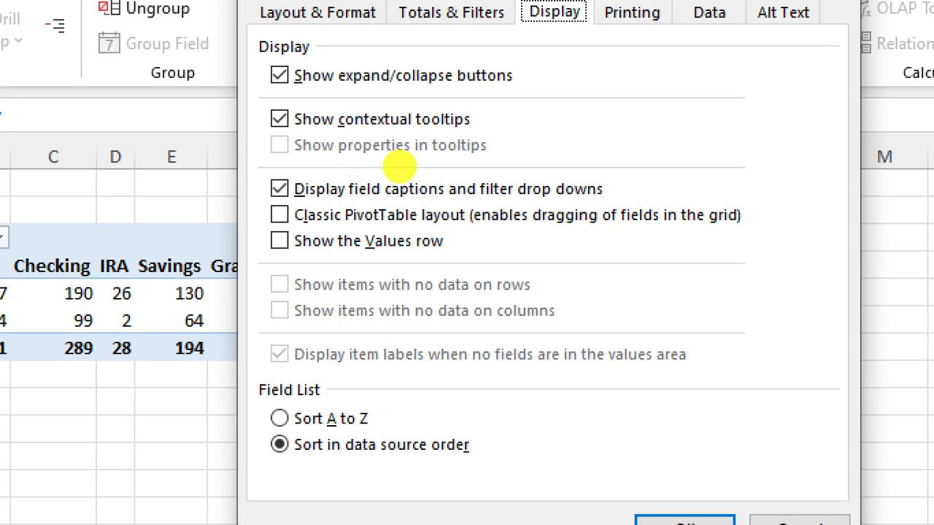
left_click_drag(480, 161, 298, 168)
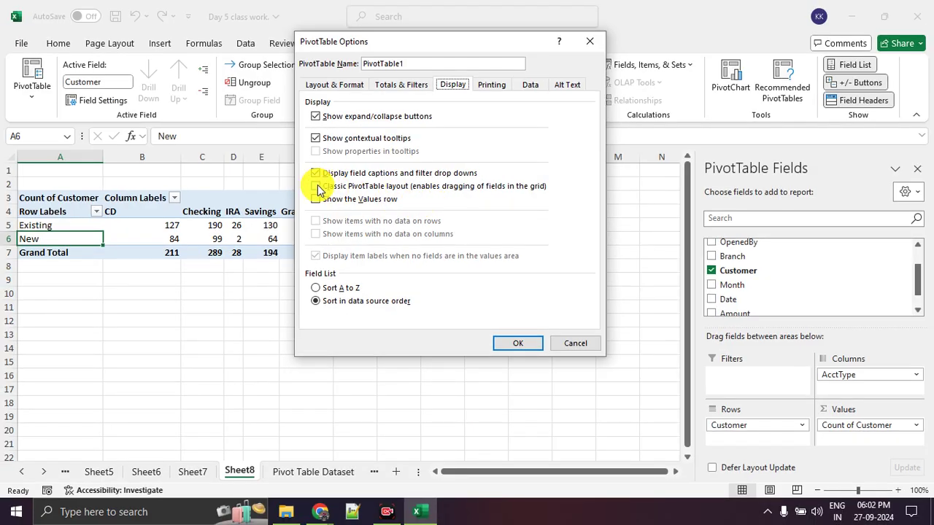
left_click(280, 214)
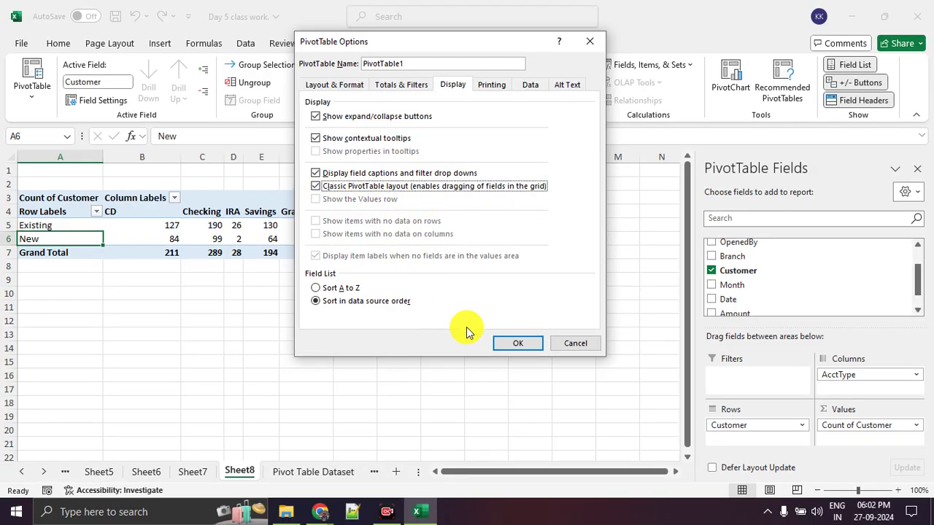
left_click(511, 343)
left_click(246, 348)
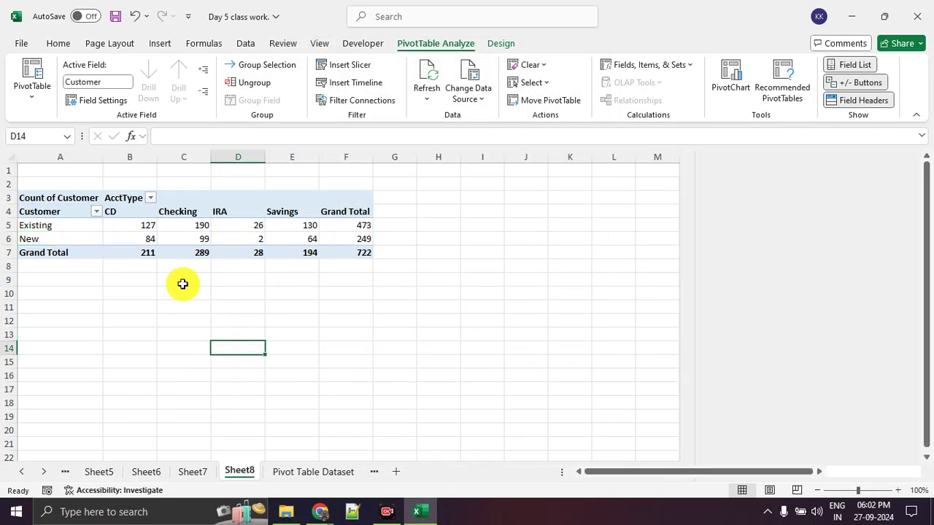
Step: Clear the pivot table by removing Customer from the rows, AcctType from the columns and Count of Customer from the values
left_click(184, 210)
left_click_drag(757, 424, 635, 422)
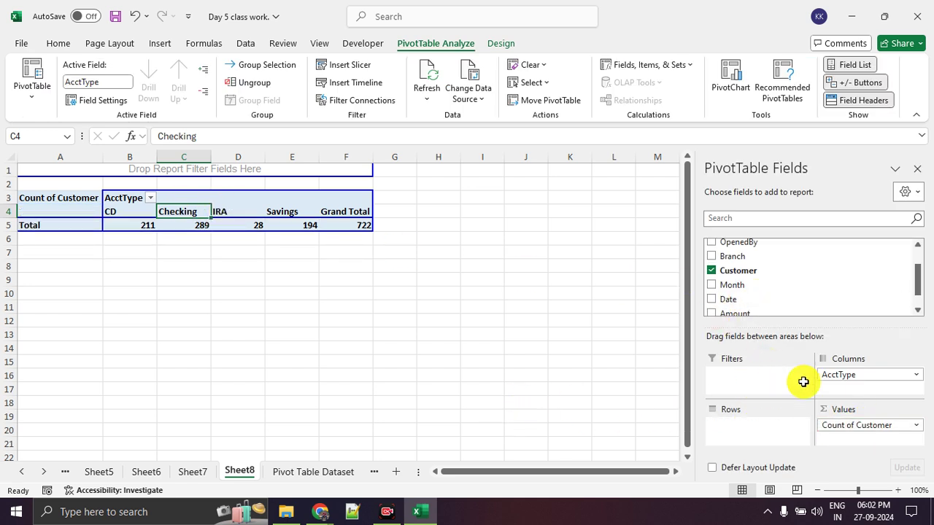
left_click_drag(834, 374, 550, 377)
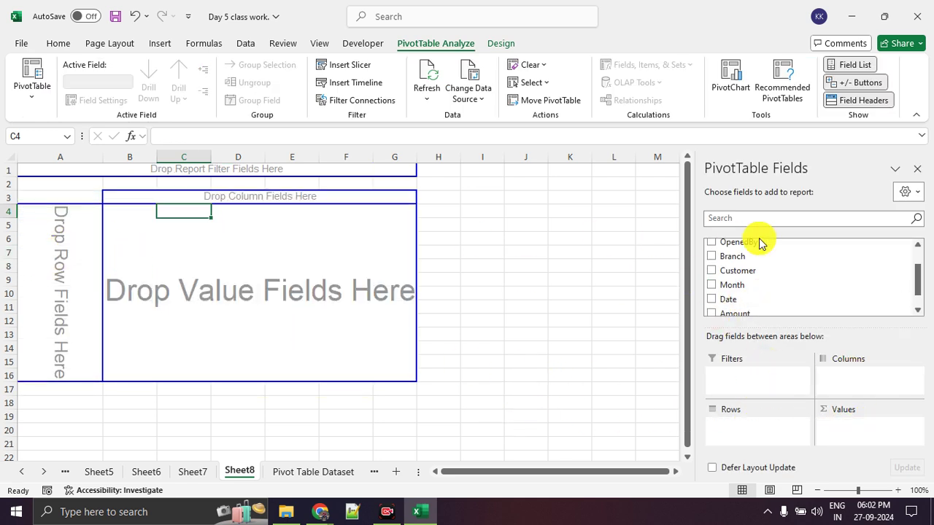
Step: Rebuild the pivot table in the grid with Customer in the rows, AcctType in the columns and Customer counted in the values
left_click_drag(753, 271, 55, 273)
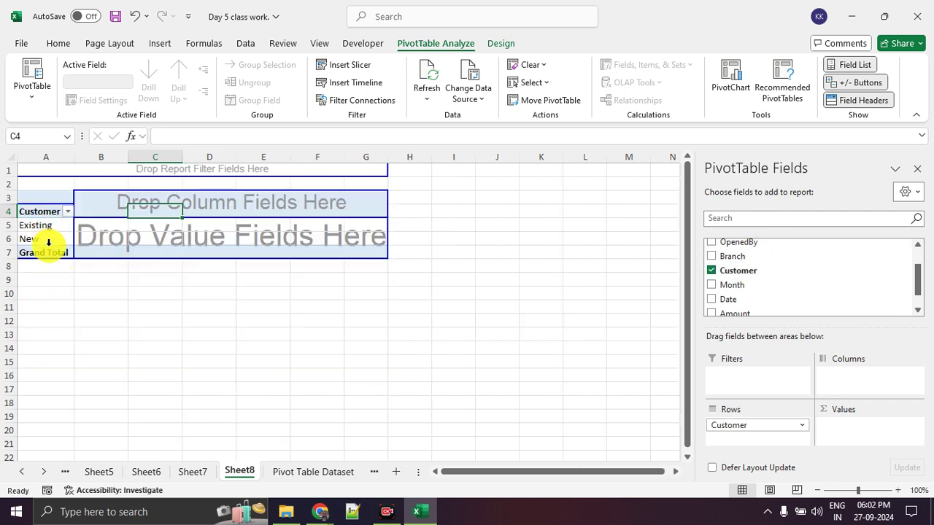
scroll(812, 285, "down", 1)
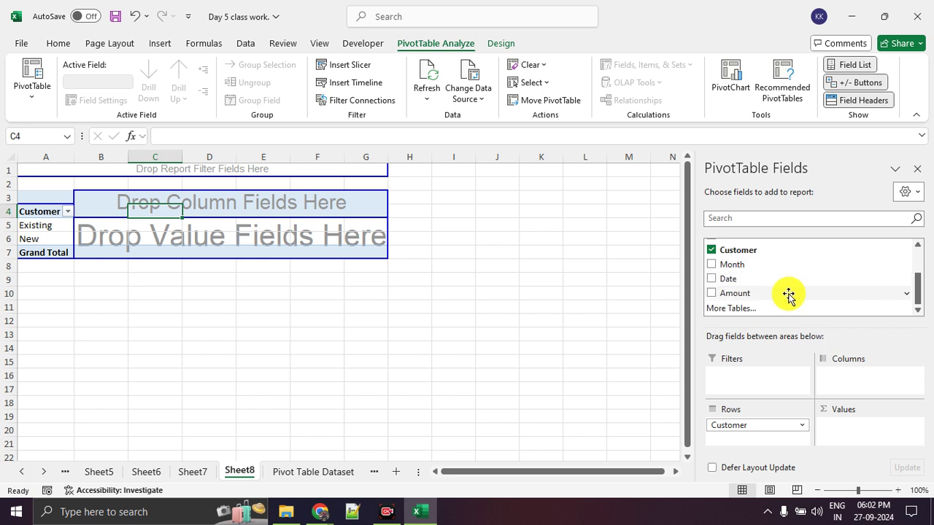
scroll(788, 293, "up", 2)
left_click_drag(764, 264, 348, 210)
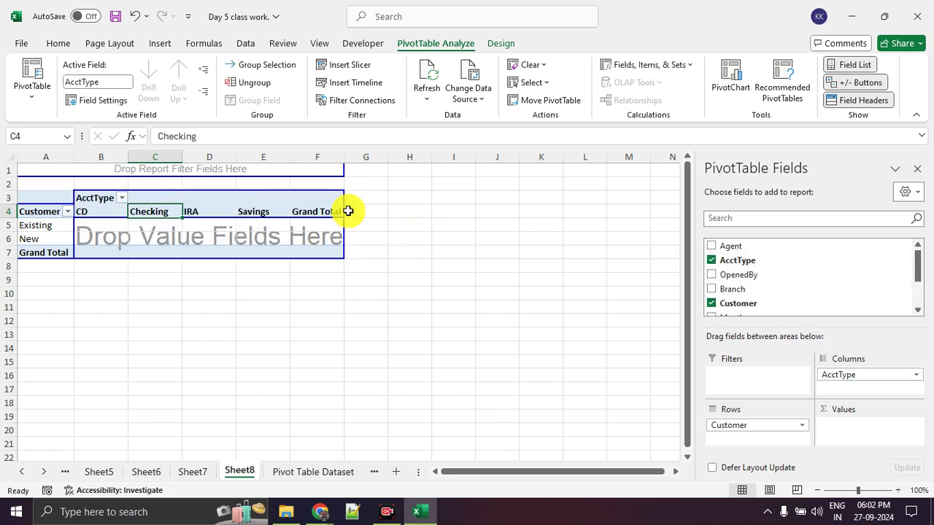
left_click_drag(771, 304, 313, 239)
left_click(567, 297)
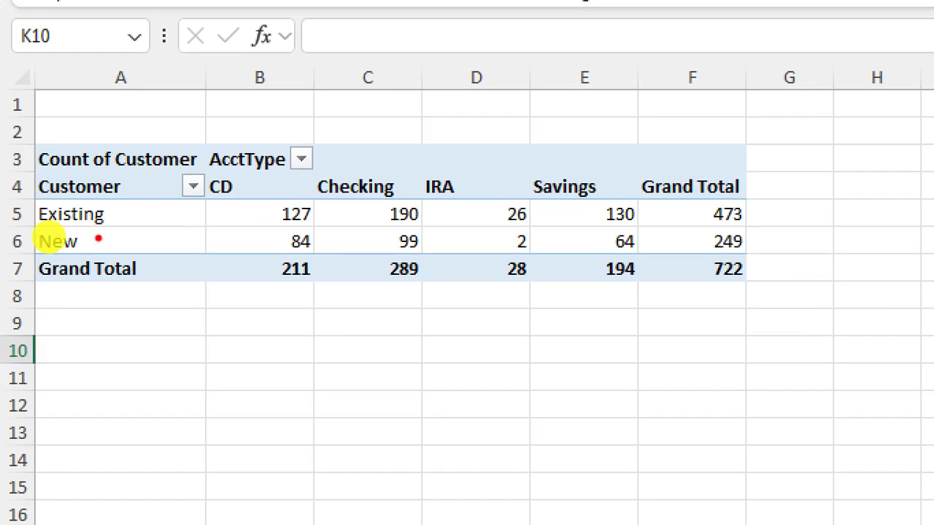
Step: Review the New customers' IRA count and the field arrangement of the classic-layout pivot table
mouse_move(109, 238)
left_mouse_down()
mouse_move(8, 240)
mouse_move(55, 237)
left_mouse_up()
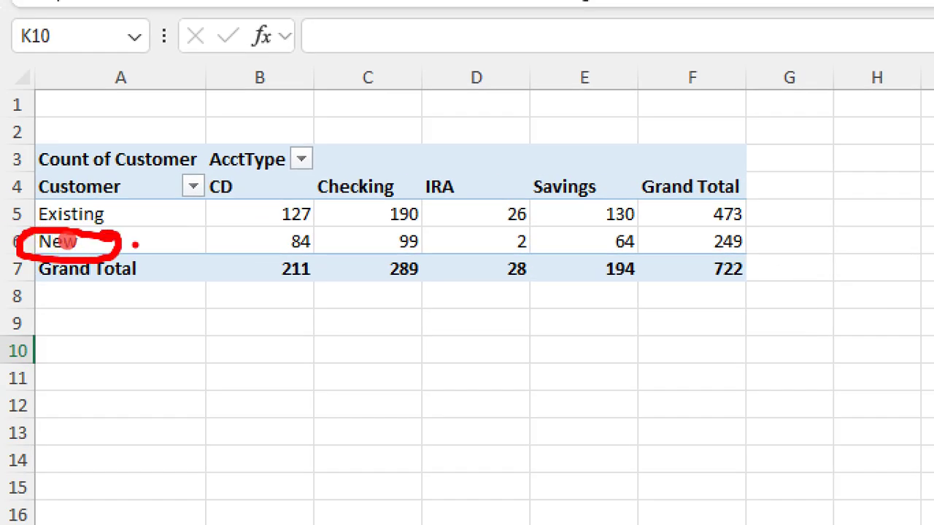
left_click_drag(135, 244, 440, 259)
mouse_move(531, 216)
left_mouse_down()
mouse_move(471, 250)
mouse_move(538, 241)
left_mouse_up()
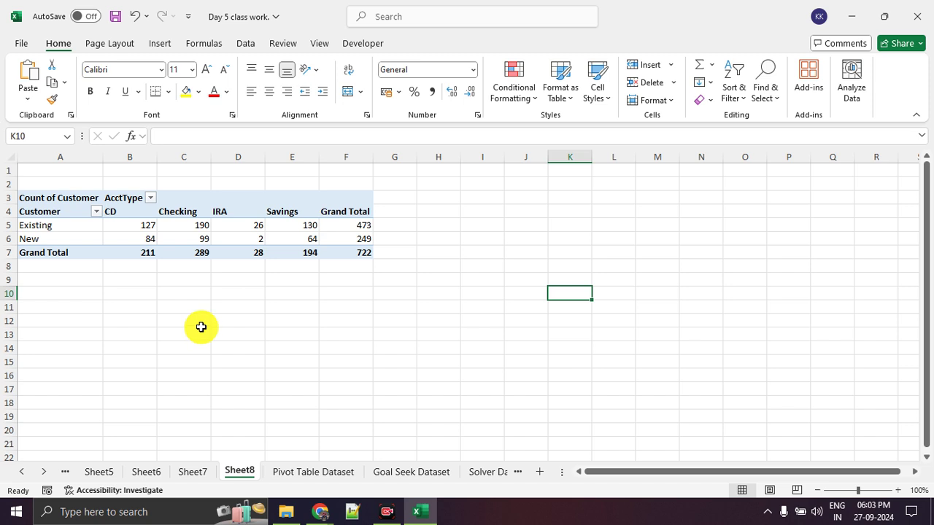
left_click(84, 215)
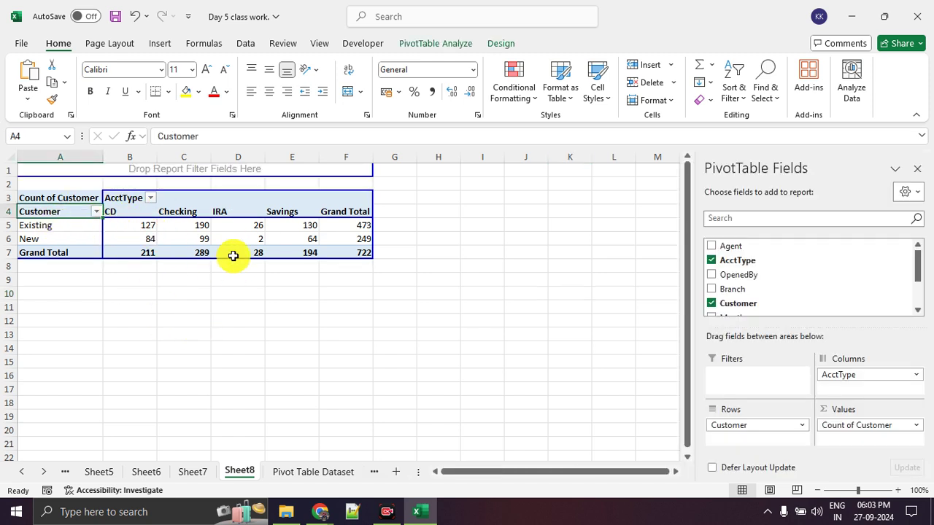
mouse_move(245, 138)
left_mouse_down()
mouse_move(25, 182)
mouse_move(455, 270)
mouse_move(221, 144)
left_mouse_up()
mouse_move(739, 278)
left_mouse_down()
mouse_move(392, 259)
mouse_move(410, 269)
left_mouse_up()
mouse_move(801, 294)
left_mouse_down()
mouse_move(804, 387)
mouse_move(813, 354)
left_mouse_up()
key("Escape")
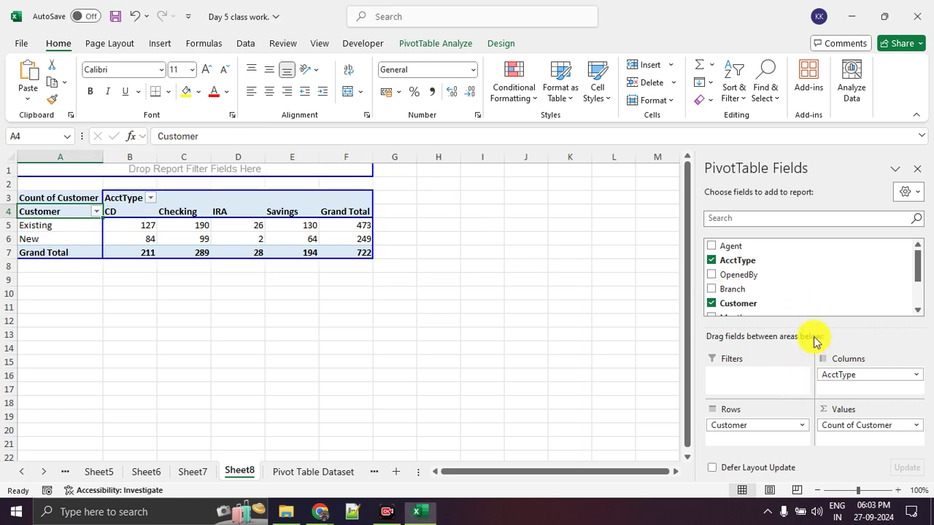
left_click(425, 45)
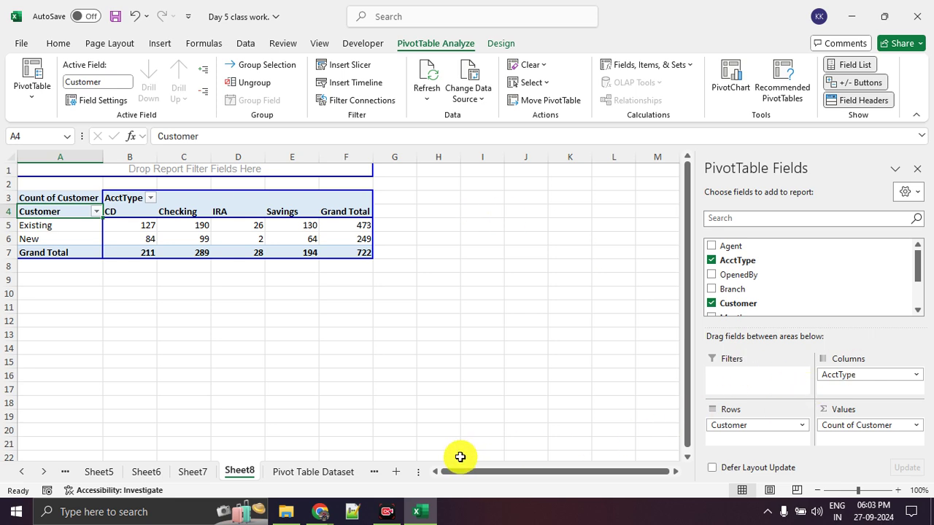
Step: Switch to the Google Meet call in Chrome and look through its list of participants
left_click(328, 513)
left_click(245, 460)
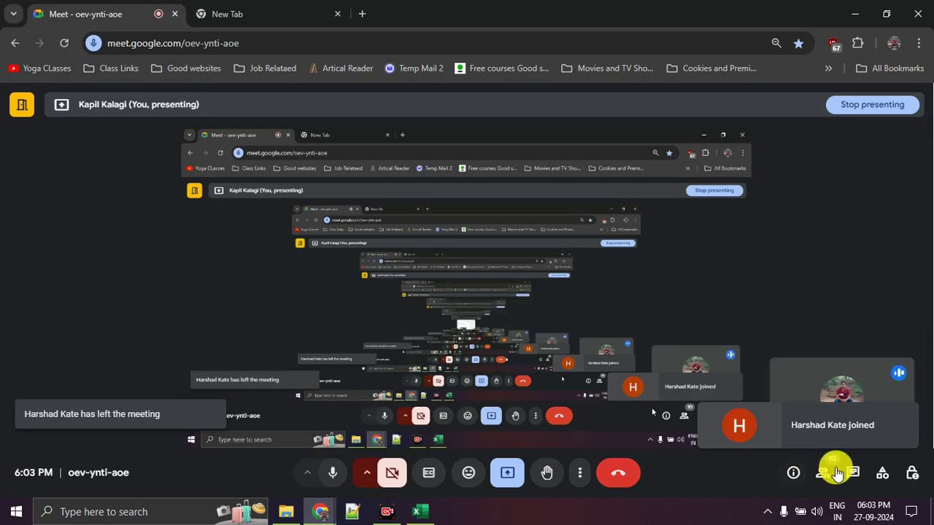
left_click(822, 473)
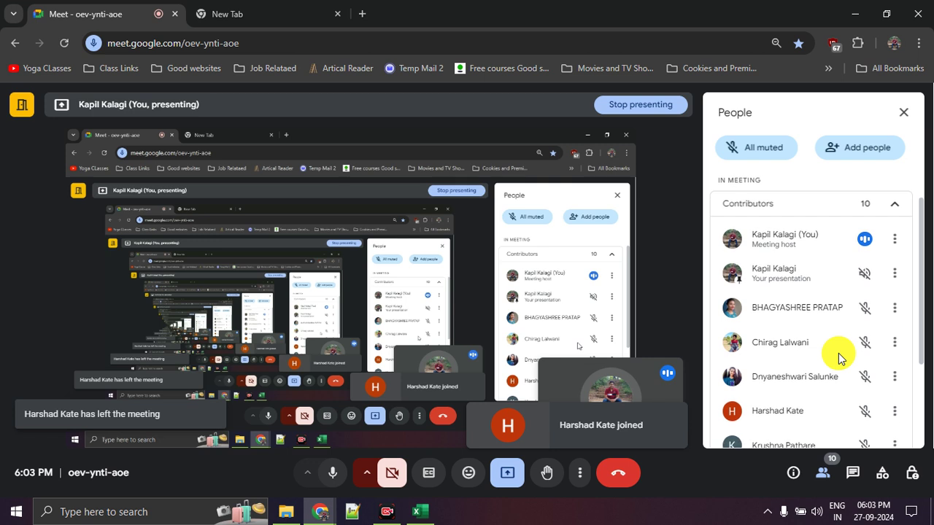
scroll(838, 355, "down", 3)
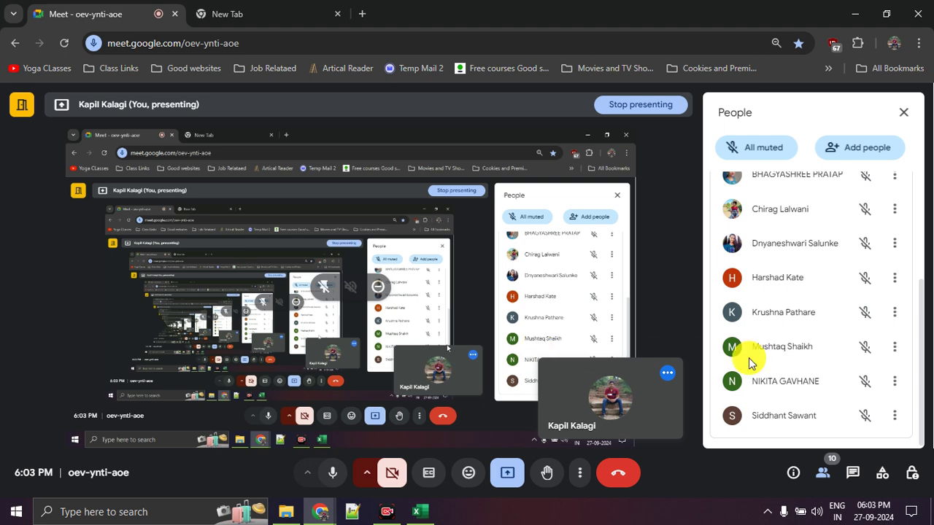
scroll(843, 364, "up", 3)
scroll(843, 365, "down", 3)
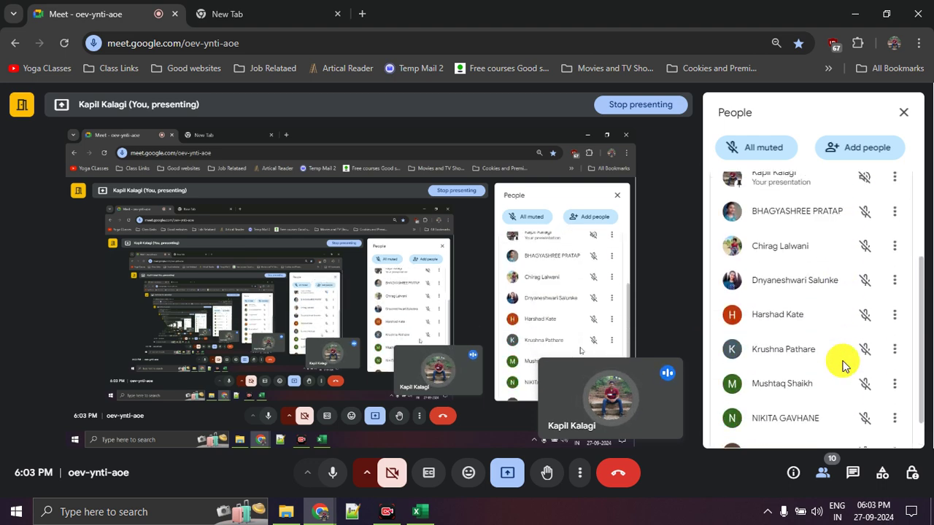
scroll(924, 317, "down", 1)
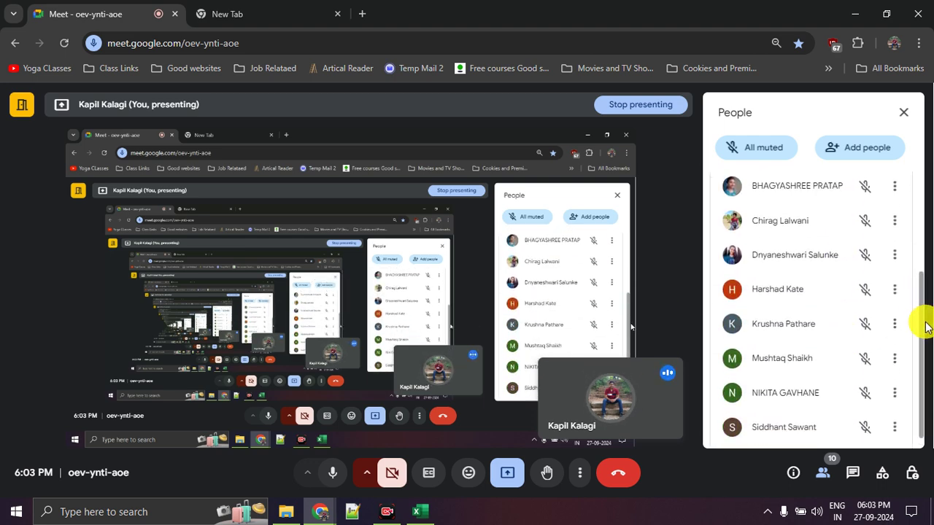
left_click_drag(925, 371, 929, 324)
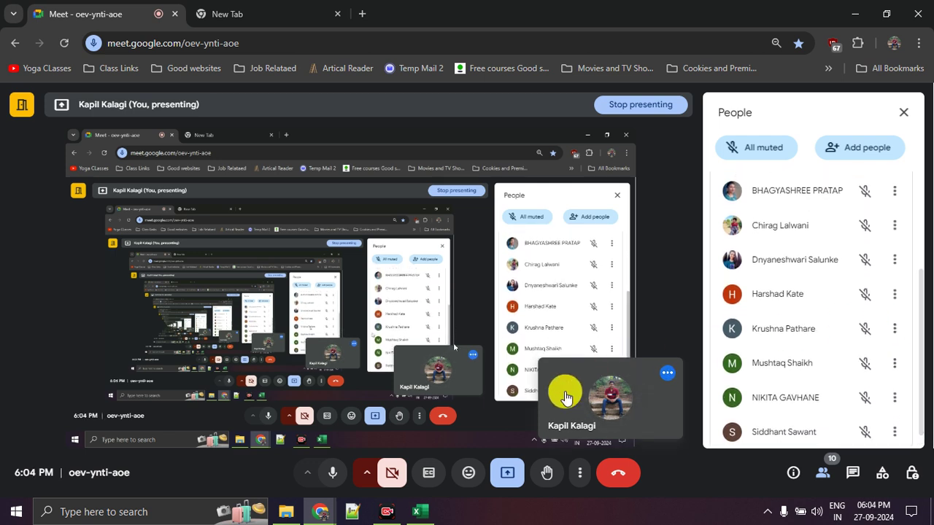
Step: Return to the Excel workbook and open the Goal Seek Dataset sheet
left_click(418, 518)
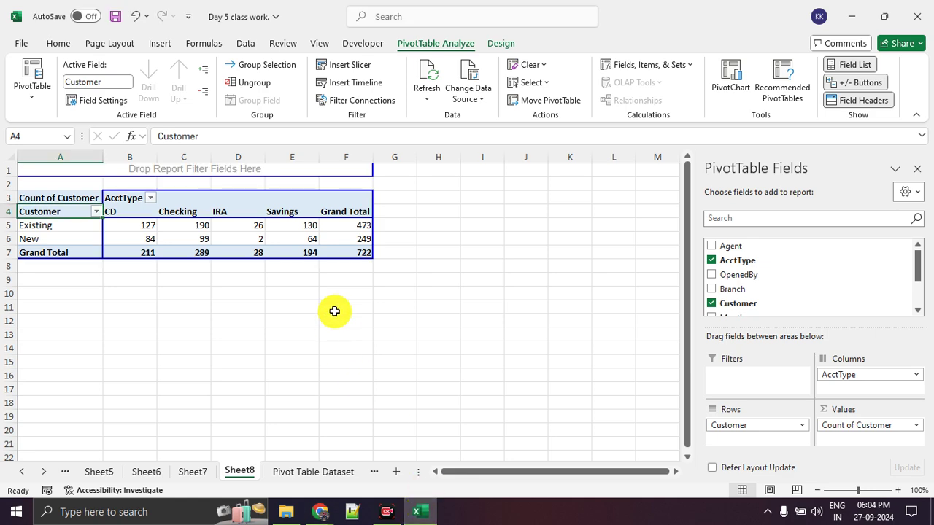
left_click(317, 472)
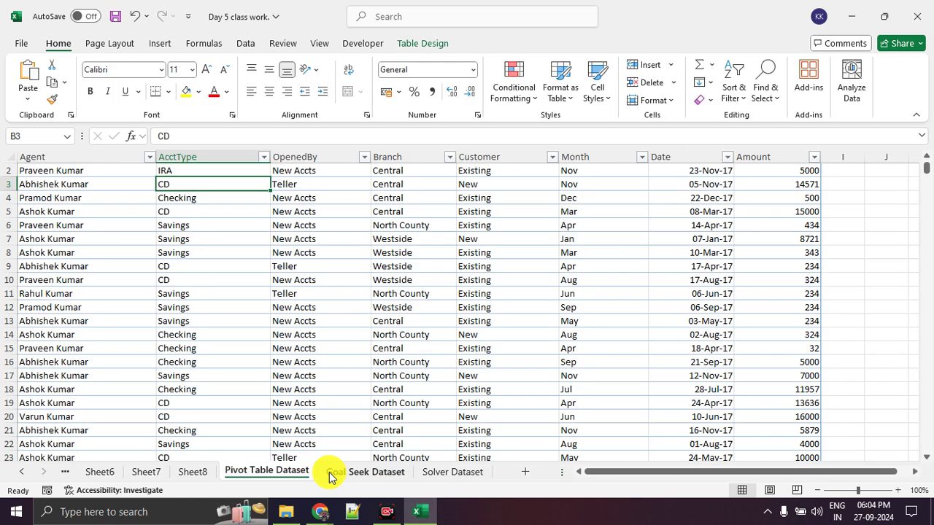
left_click(337, 473)
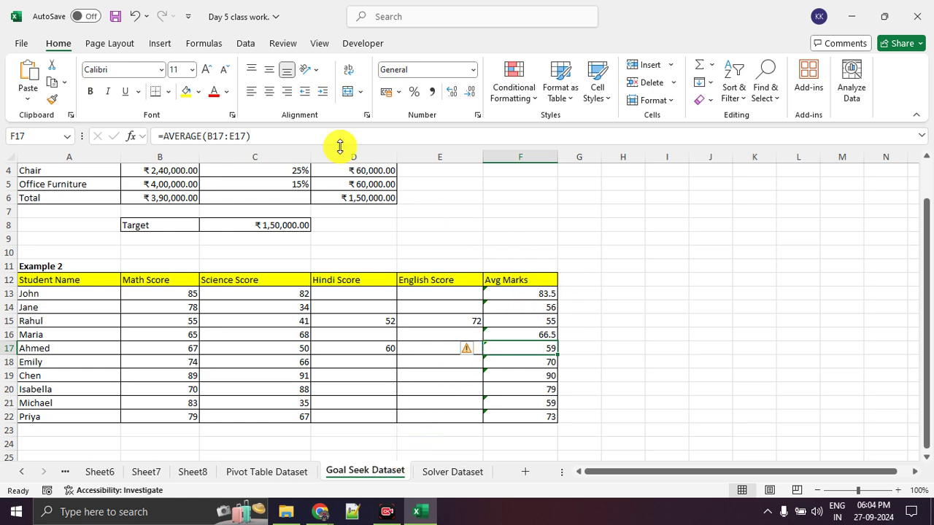
Step: Locate the Goal Seek command among the What-If Analysis options without running it
left_click(253, 45)
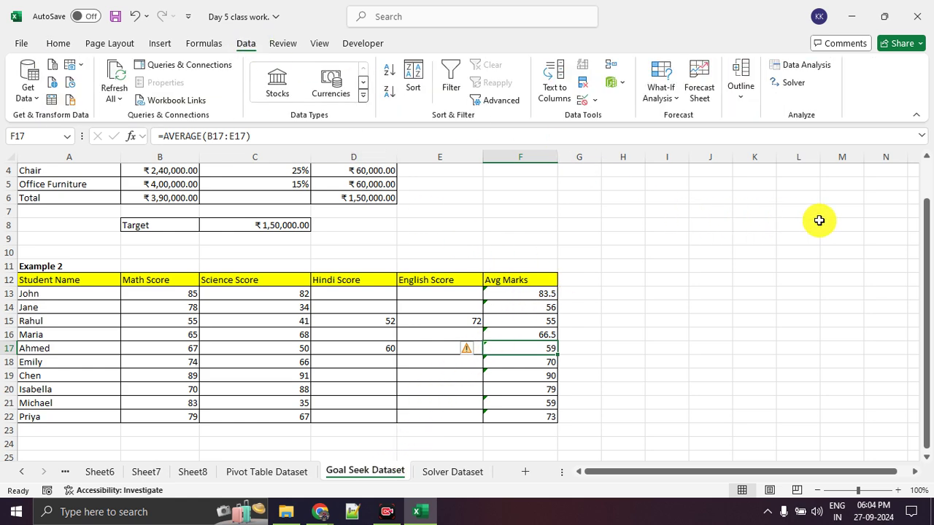
mouse_move(246, 37)
left_mouse_down()
mouse_move(219, 56)
mouse_move(241, 42)
mouse_move(625, 80)
mouse_move(671, 69)
mouse_move(634, 81)
mouse_move(657, 104)
mouse_move(678, 57)
left_mouse_up()
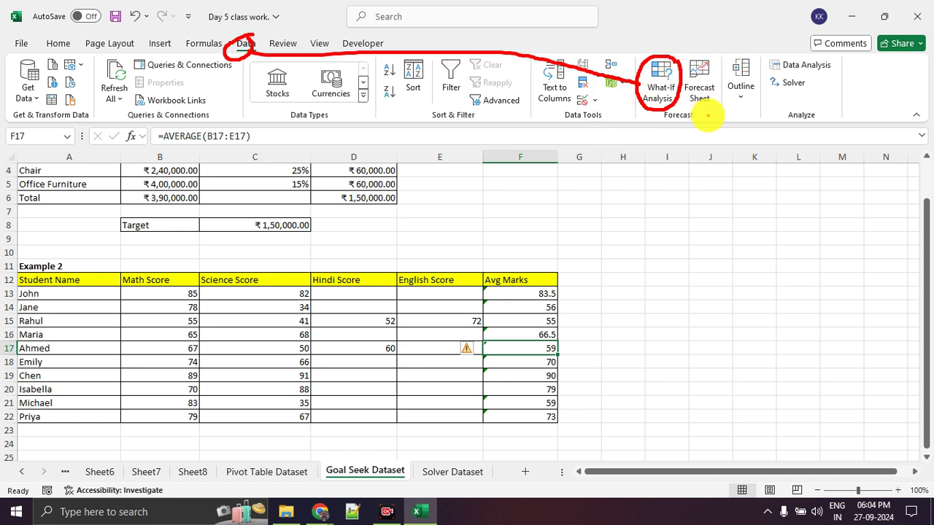
left_click(654, 103)
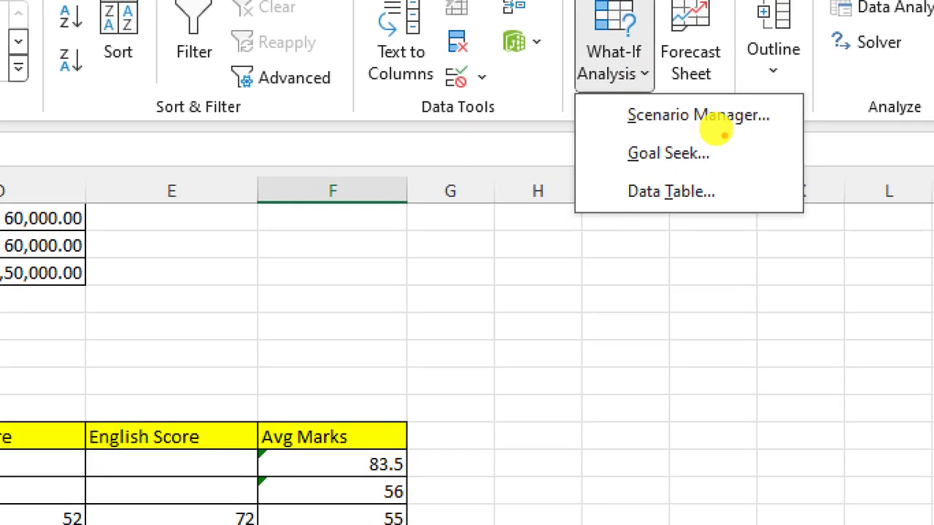
mouse_move(718, 128)
left_mouse_down()
mouse_move(684, 127)
mouse_move(744, 136)
left_mouse_up()
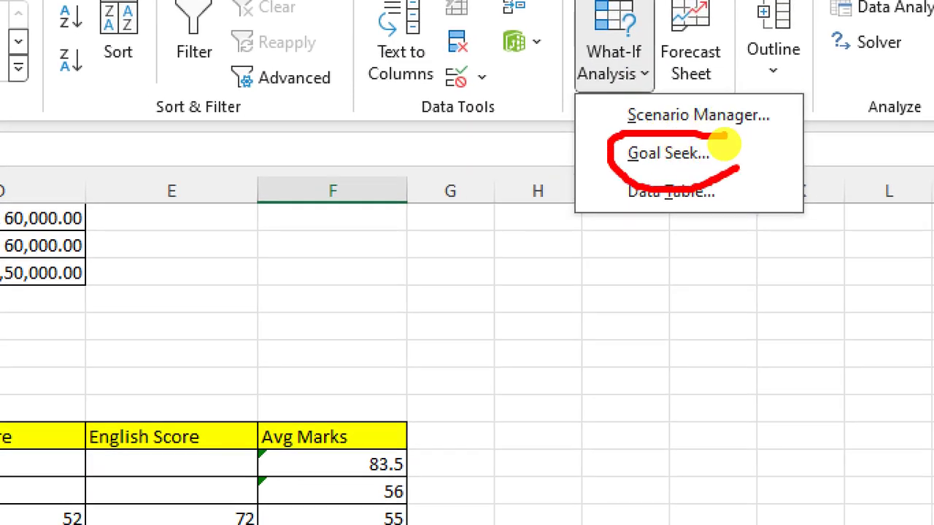
left_click_drag(486, 135, 610, 140)
left_click_drag(573, 118, 594, 173)
key("Escape")
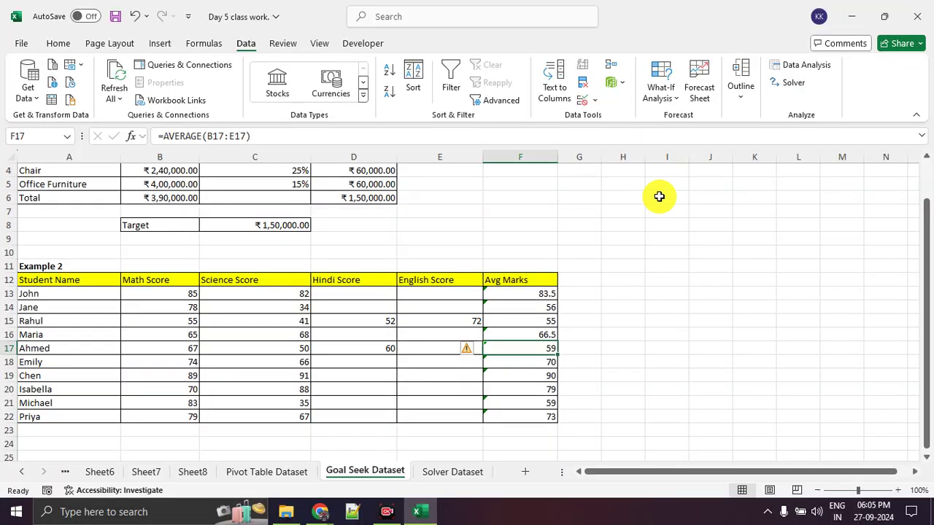
left_click_drag(577, 359, 610, 360)
left_click(616, 373)
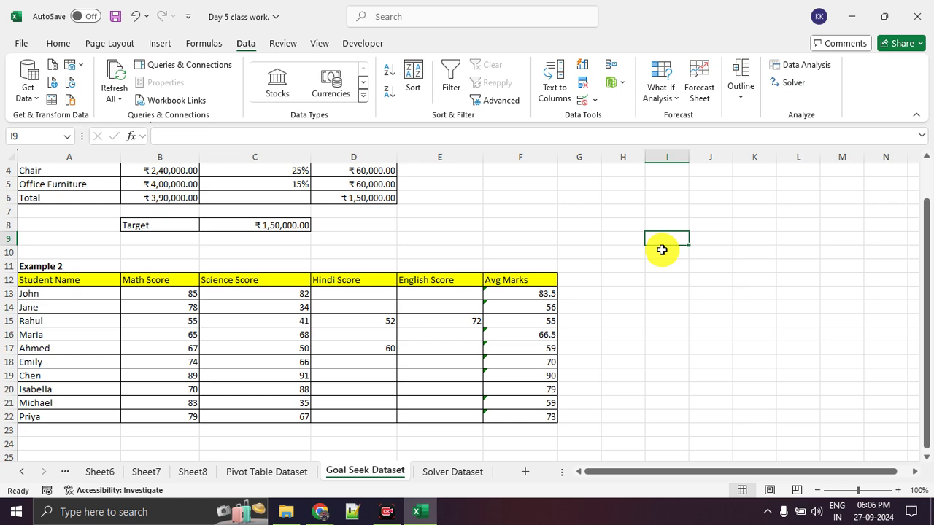
Step: Clear the Office Furniture contribution in cell D5 of the Example 1 table
scroll(603, 284, "up", 1)
left_click(383, 226)
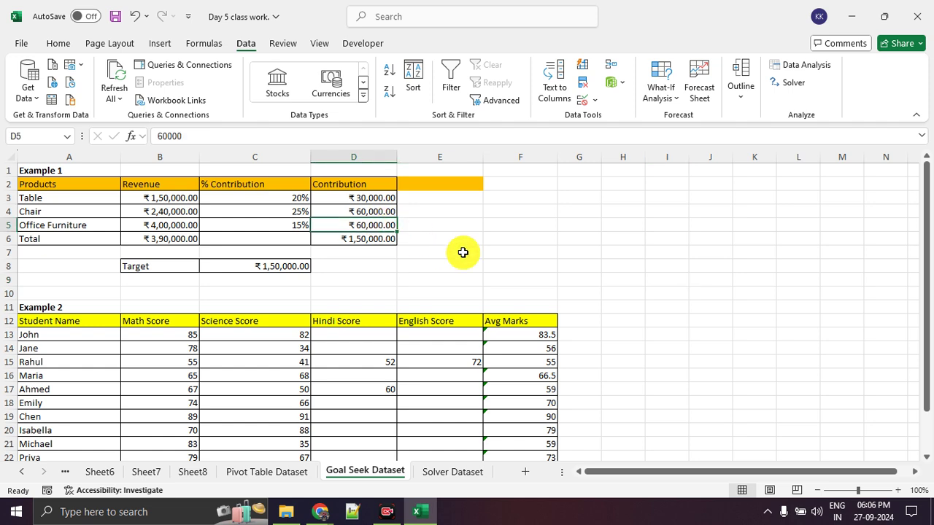
key("Delete")
left_click(463, 252)
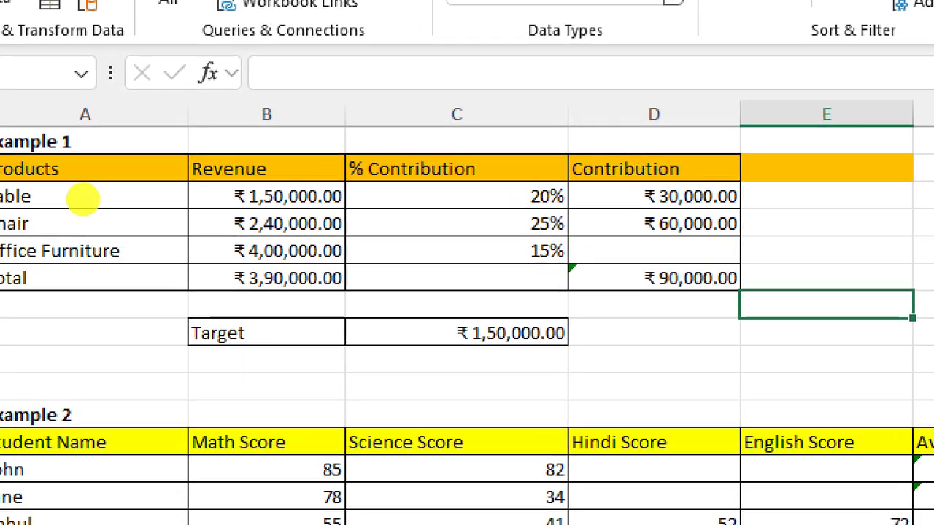
Step: Mark the product names, revenues and contribution percentages of Example 1 with temporary red pen strokes on the zoomed view
mouse_move(90, 194)
left_mouse_down()
mouse_move(10, 198)
mouse_move(5, 272)
mouse_move(51, 282)
mouse_move(157, 276)
left_mouse_up()
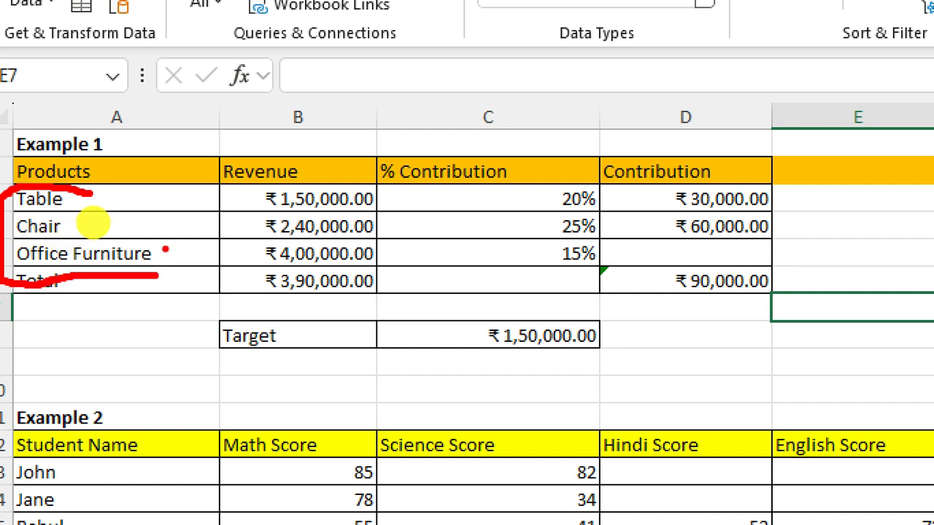
left_click_drag(264, 213, 383, 212)
left_click_drag(245, 241, 376, 240)
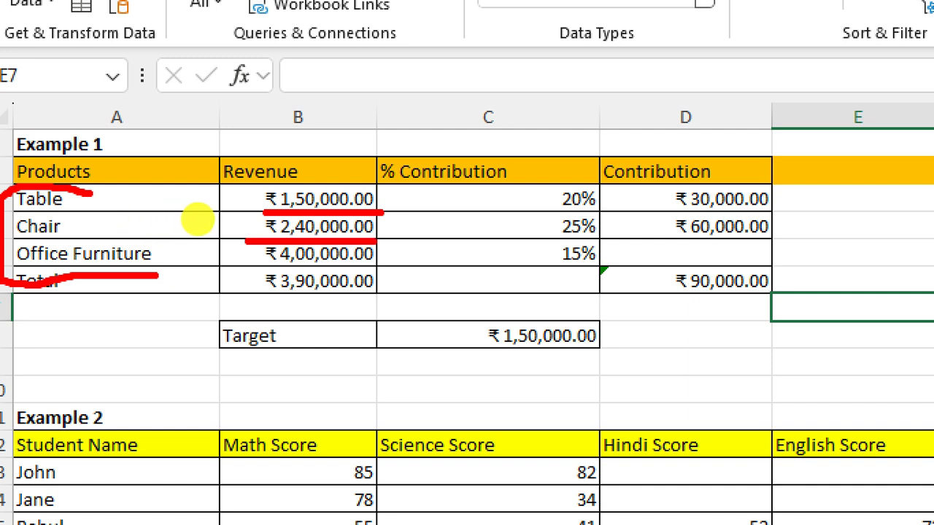
left_click_drag(267, 270, 378, 270)
mouse_move(272, 256)
left_mouse_down()
mouse_move(190, 253)
mouse_move(197, 266)
left_mouse_up()
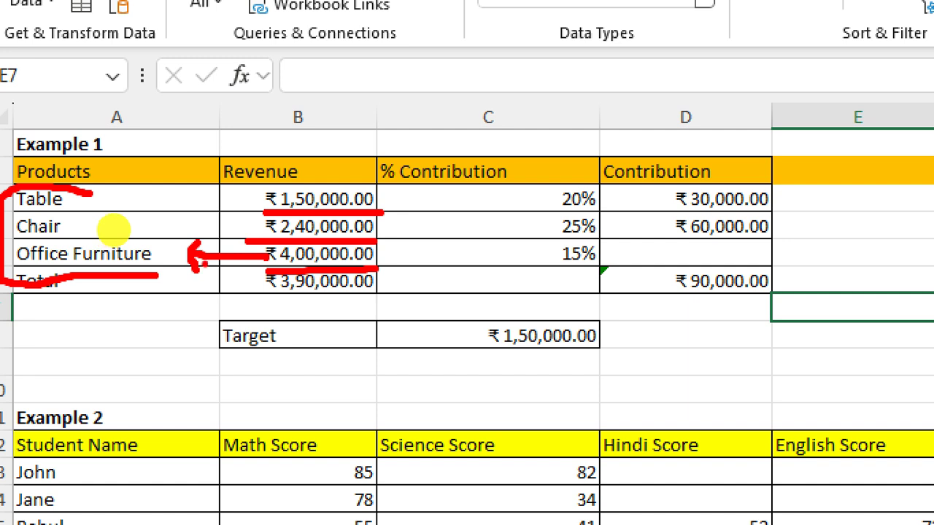
mouse_move(591, 180)
left_mouse_down()
mouse_move(553, 181)
mouse_move(527, 224)
mouse_move(528, 270)
mouse_move(606, 268)
mouse_move(607, 182)
left_mouse_up()
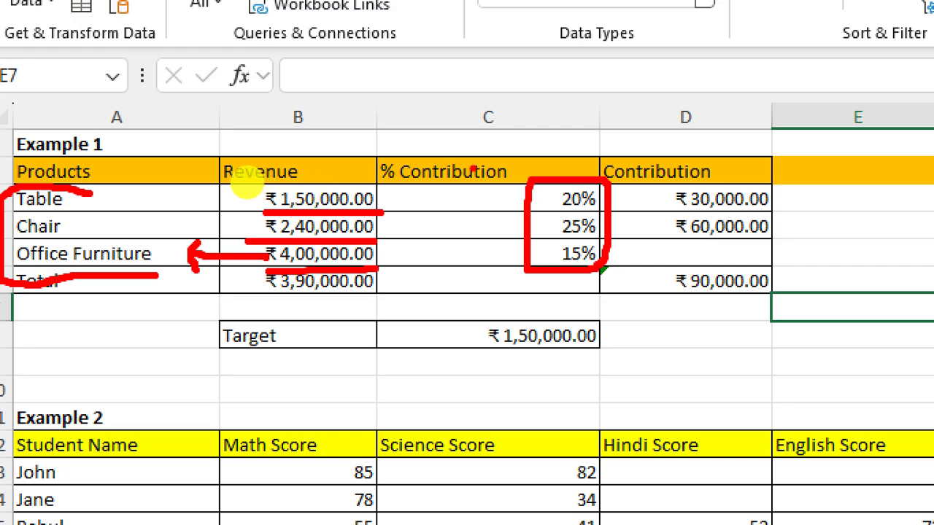
key("Escape")
Step: Rename the header in cell C2 to "% Contribution profit"
double_click(264, 187)
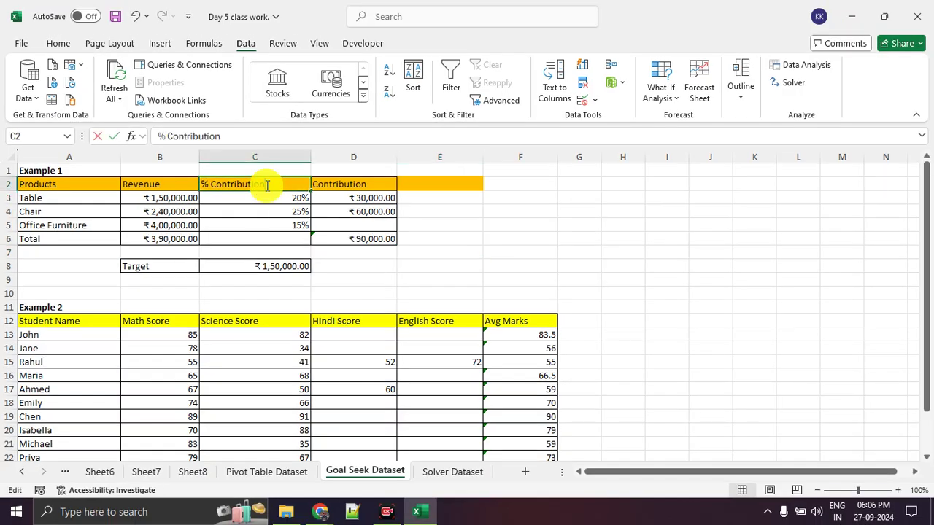
type("profit")
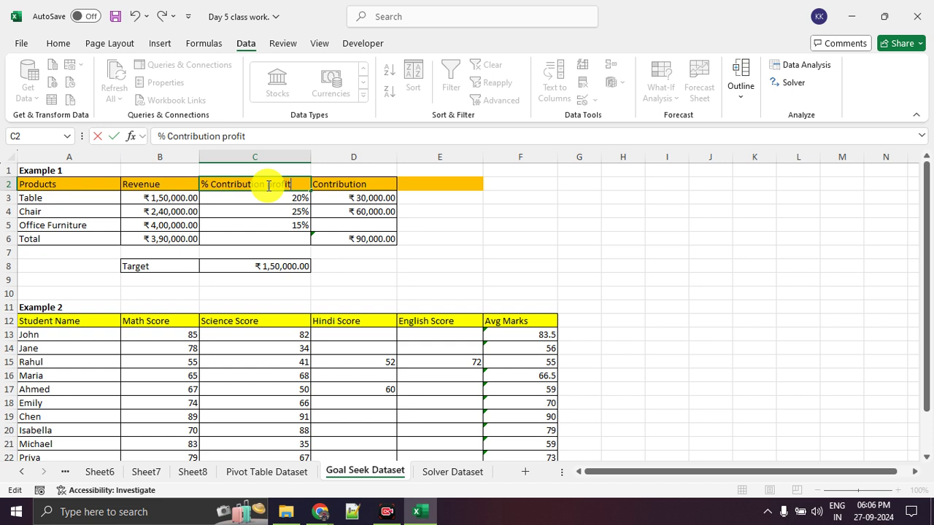
key("Return")
Step: Review the Table product's revenue, profit percentage and contribution formula, and the target in cell C8
left_click(177, 195)
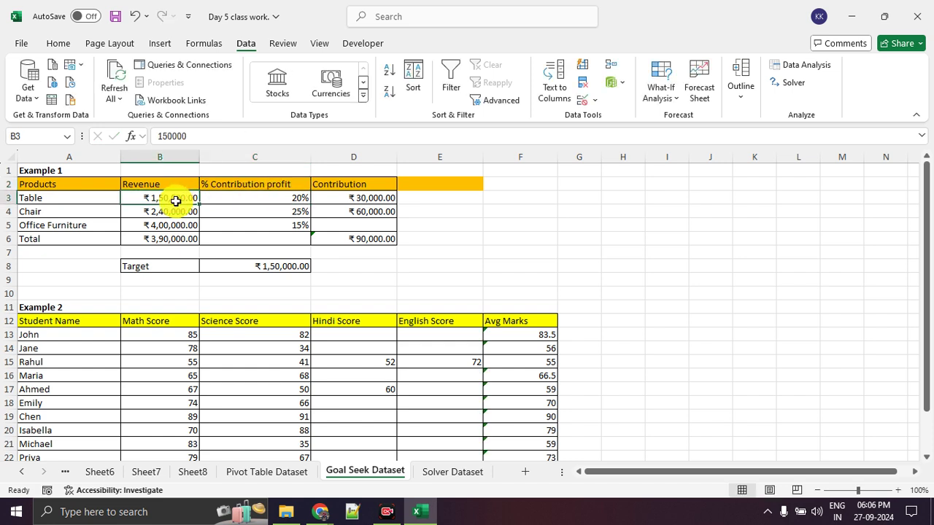
left_click(110, 196)
left_click_drag(275, 199, 286, 217)
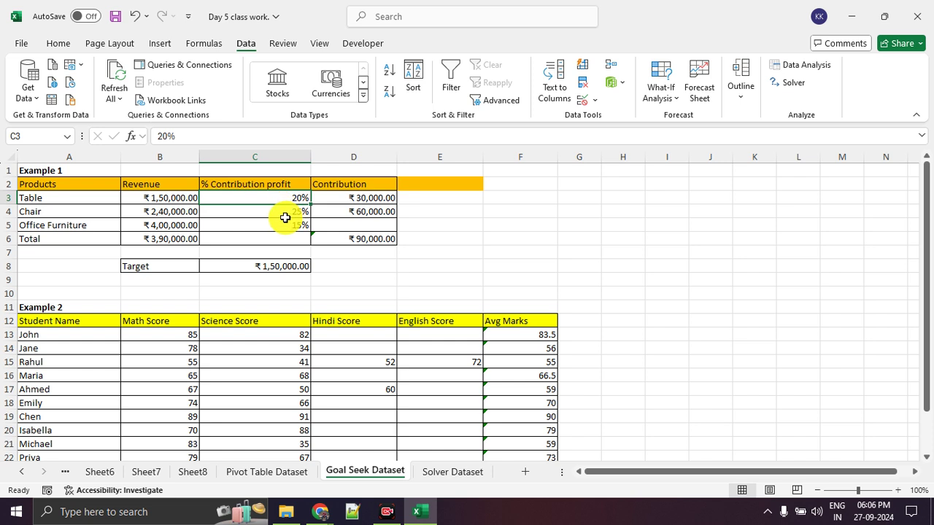
left_click(344, 198)
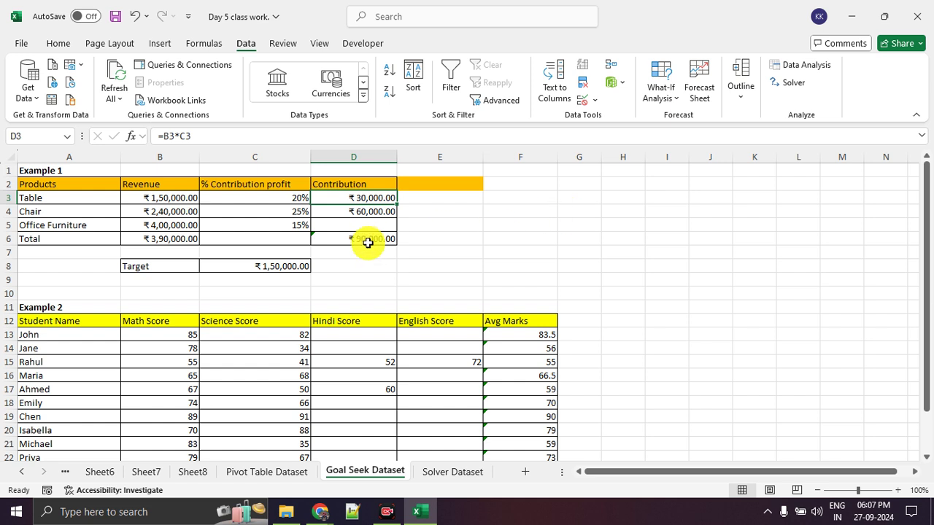
left_click(288, 265)
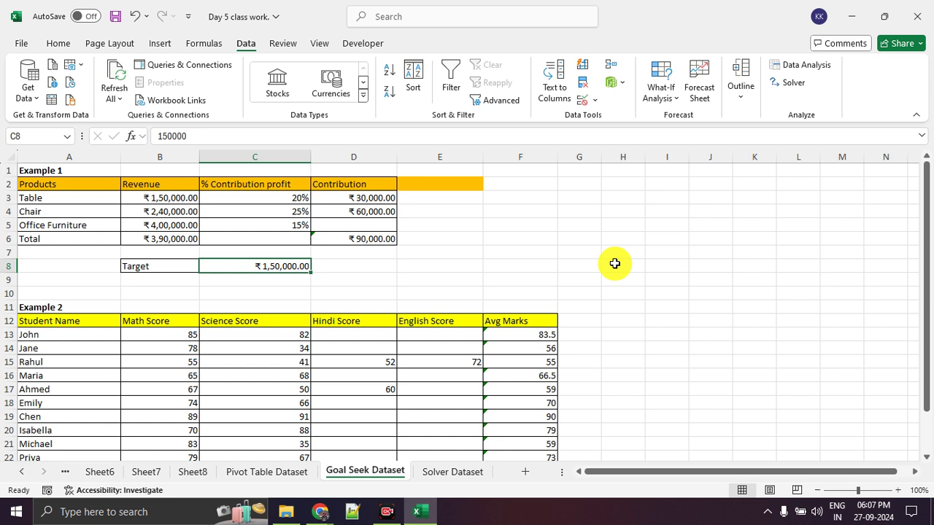
Step: Compare the Table and Chair contributions and the total in D6 with the target, and examine the empty Office Furniture contribution
left_click_drag(98, 195, 362, 216)
left_click(421, 213)
left_click(375, 210)
left_click(371, 197)
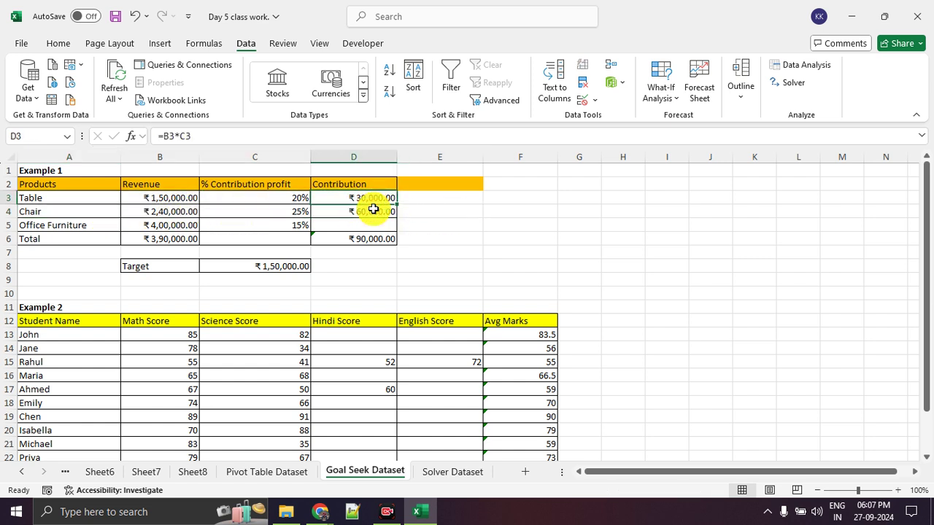
left_click(370, 211)
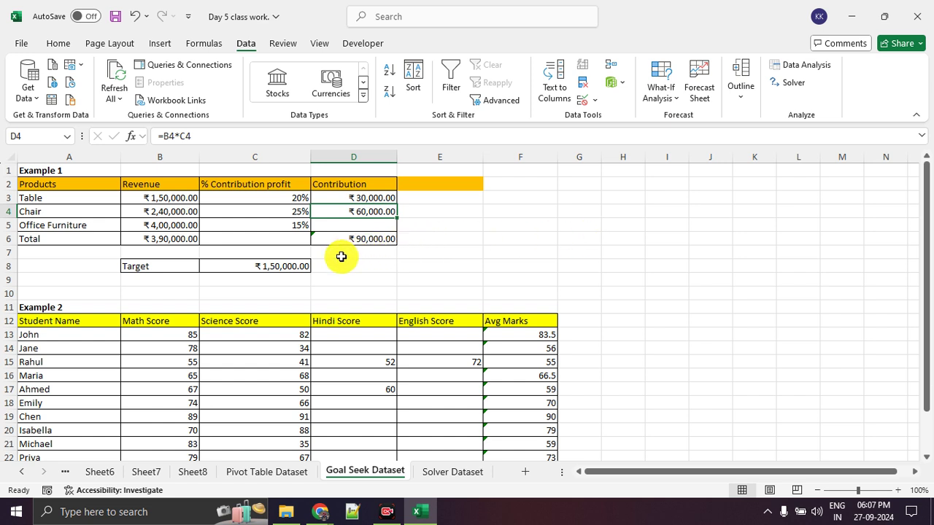
left_click(294, 264)
left_click(365, 238)
left_click(278, 259)
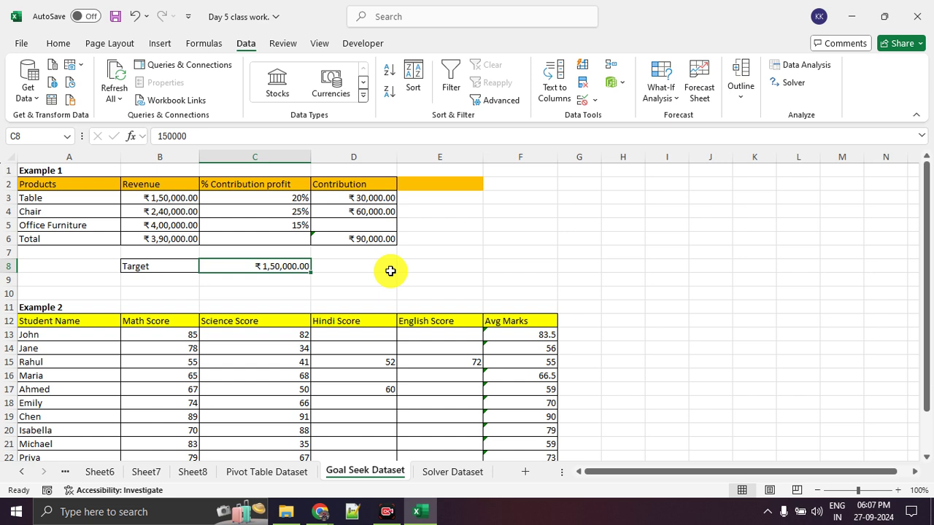
left_click(369, 224)
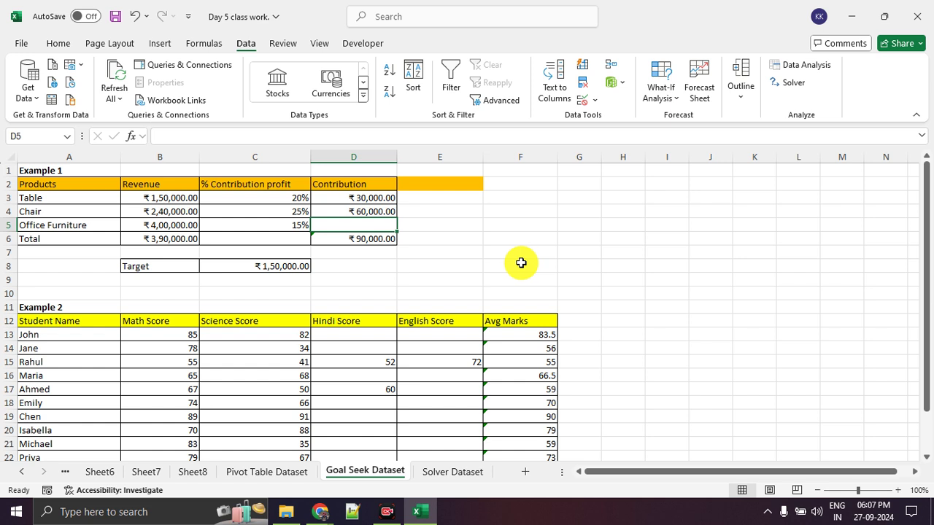
left_click(295, 265)
left_click(361, 226)
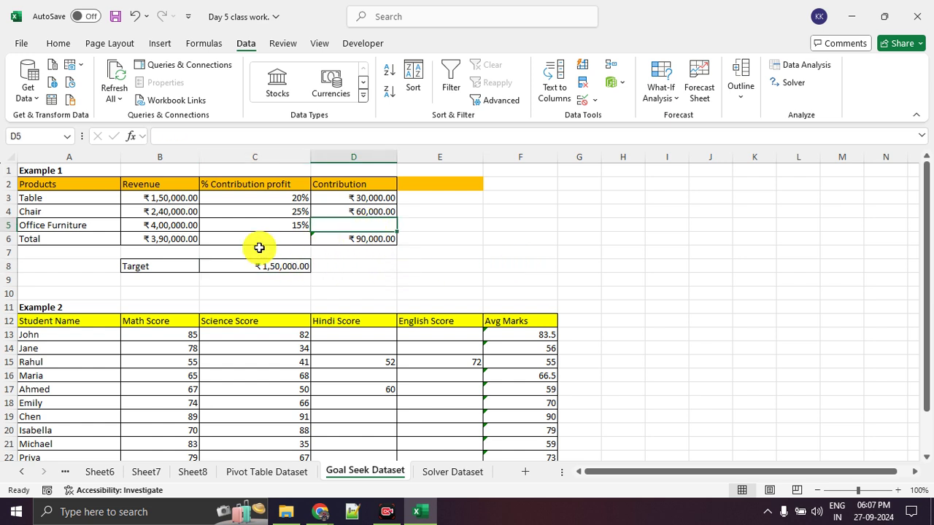
left_click(77, 227)
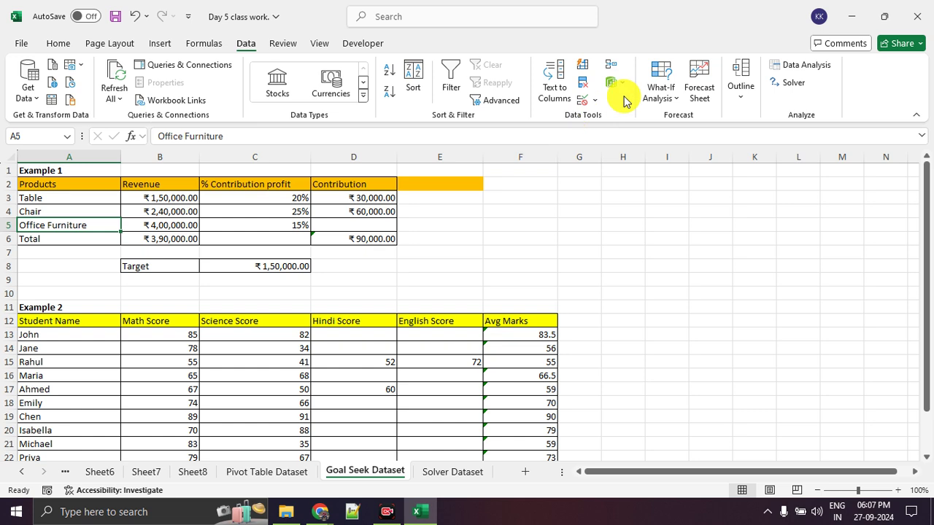
Step: Open Goal Seek from What-If Analysis, move its dialog clear of the Example 1 table, and underline its three input labels
left_click(655, 102)
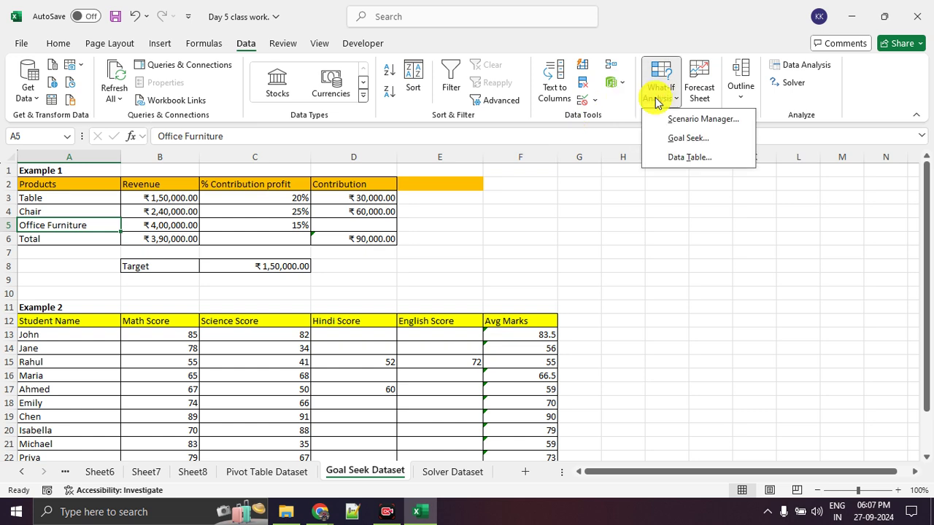
left_click(701, 138)
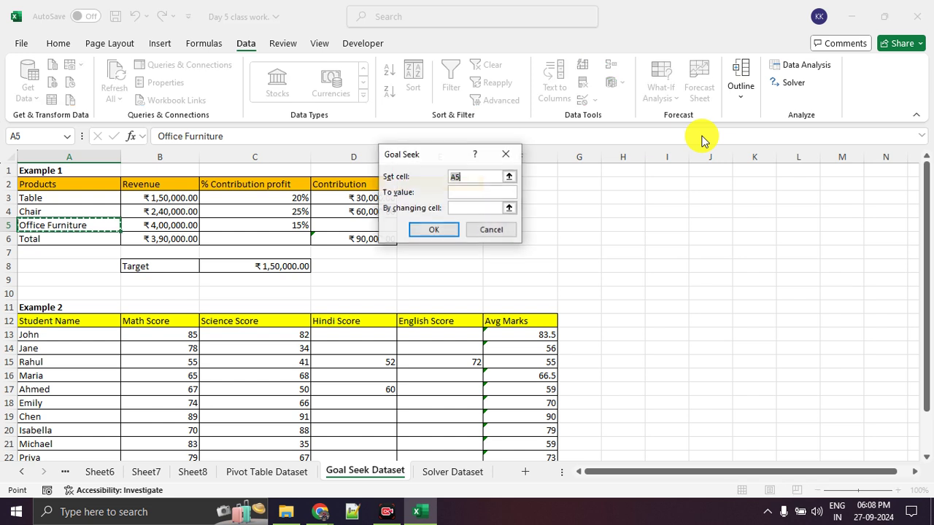
left_click_drag(412, 159, 501, 148)
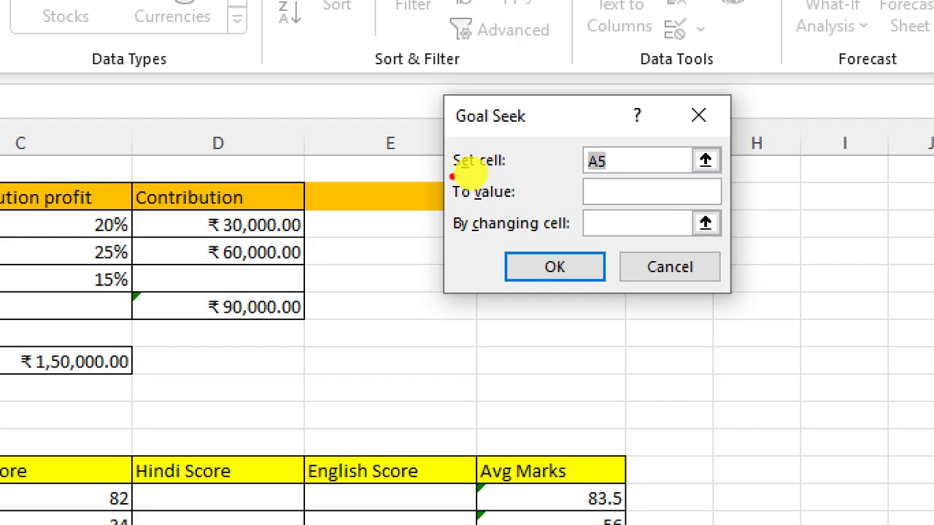
left_click_drag(453, 176, 518, 176)
left_click_drag(445, 204, 521, 209)
left_click_drag(448, 245, 531, 244)
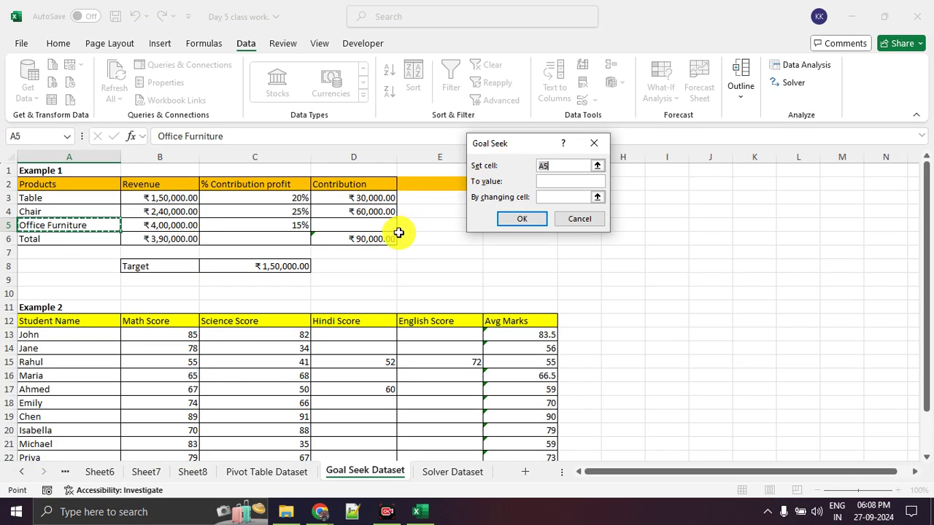
Step: Set Goal Seek's set cell to the contribution total in D6 and its target value to 150000
left_click(372, 239)
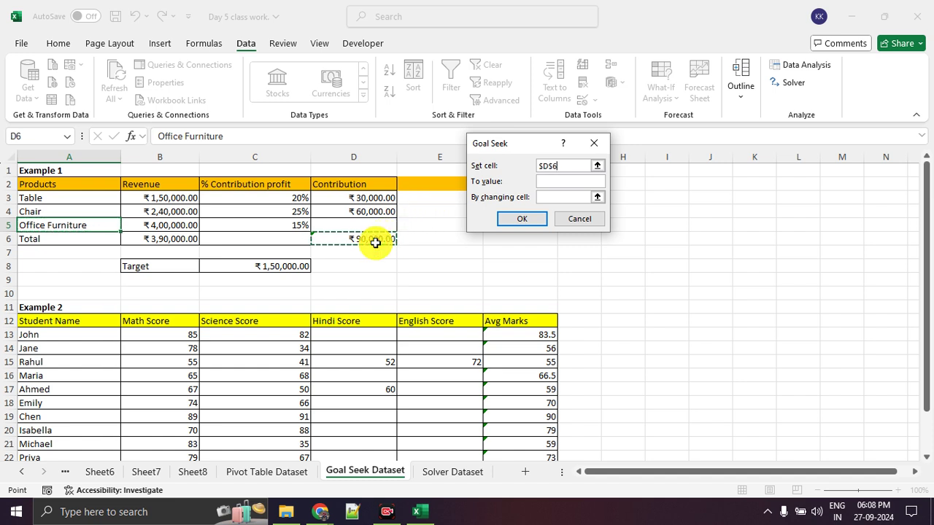
left_click(554, 182)
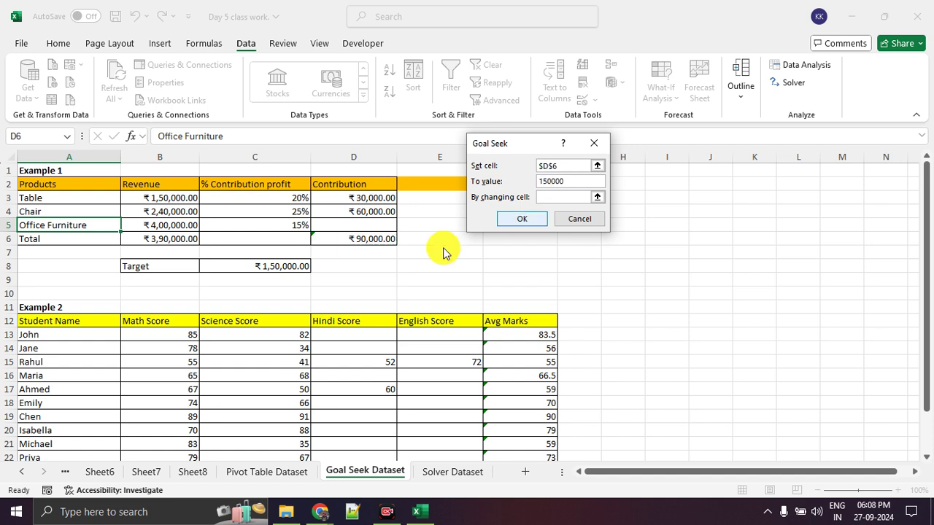
mouse_move(411, 249)
left_mouse_down()
mouse_move(361, 238)
mouse_move(398, 235)
mouse_move(434, 202)
mouse_move(524, 168)
mouse_move(566, 188)
left_mouse_up()
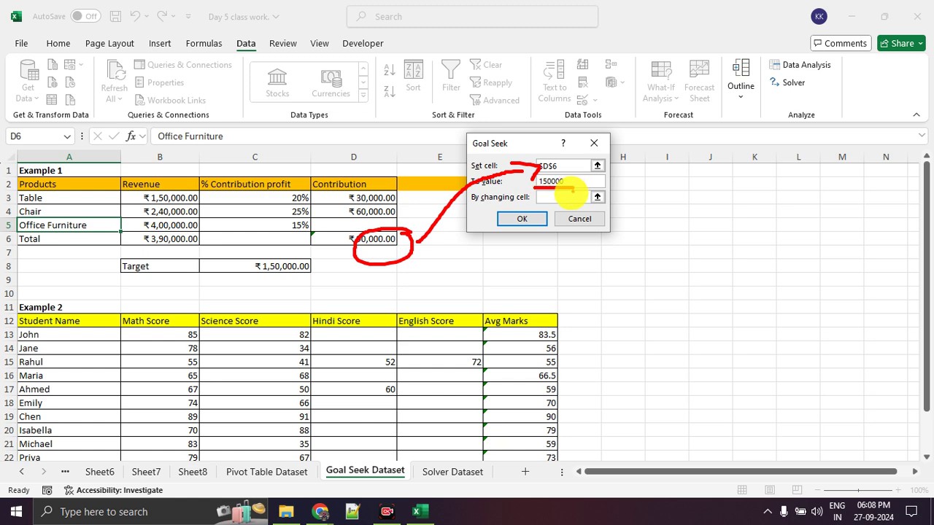
Step: Set Goal Seek's changing cell to the Office Furniture contribution in D5, run it, and accept the solution
left_click(561, 197)
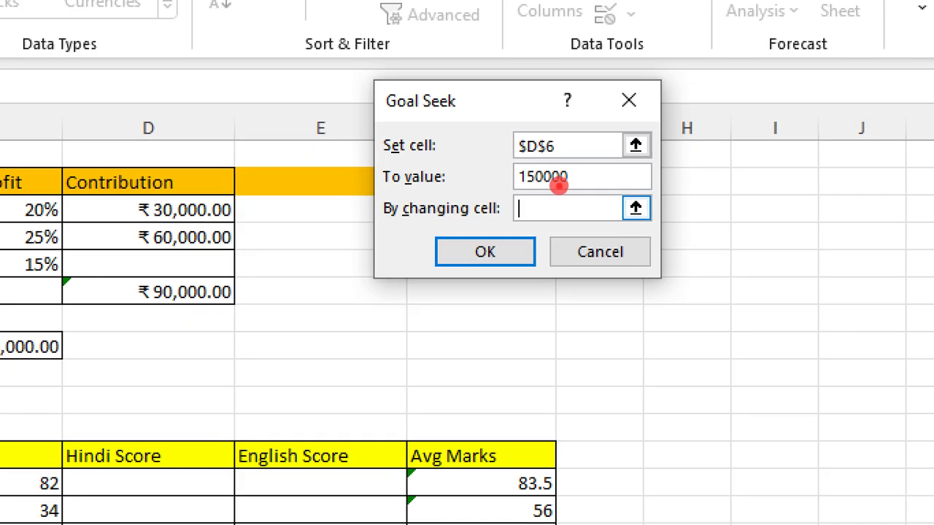
left_click_drag(540, 188, 565, 188)
left_click(369, 226)
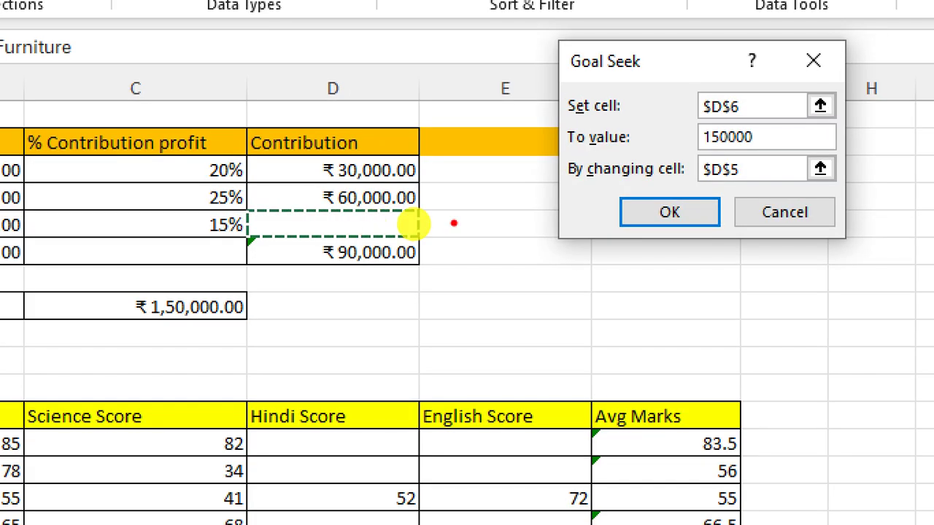
mouse_move(414, 223)
left_mouse_down()
mouse_move(384, 209)
mouse_move(317, 224)
mouse_move(392, 205)
left_mouse_up()
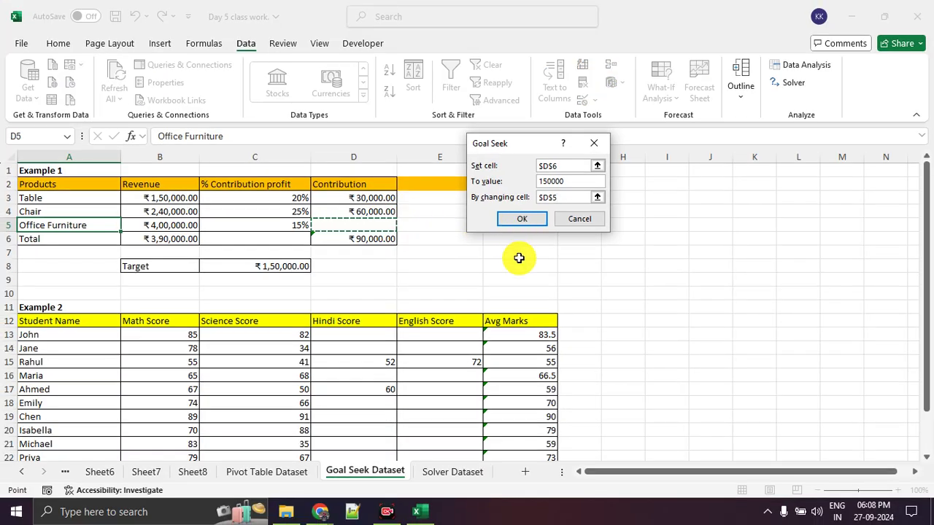
left_click(521, 218)
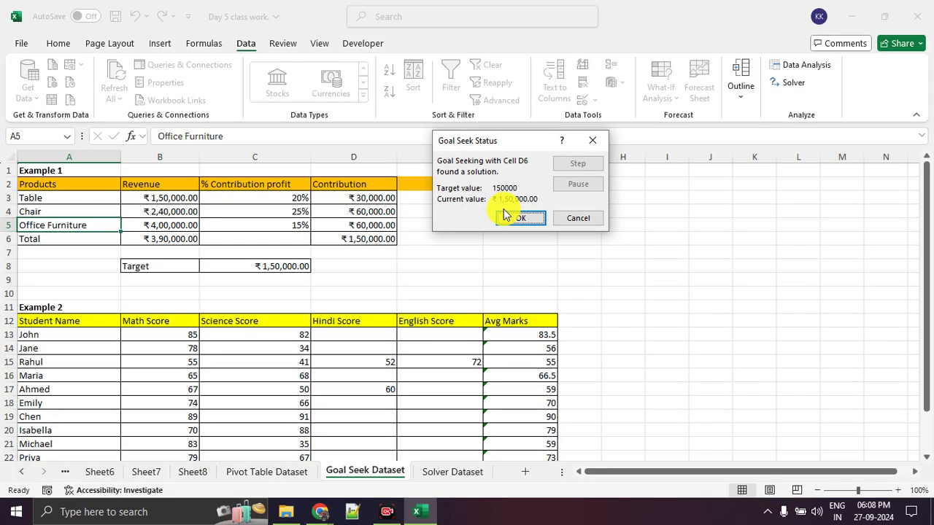
left_click(509, 212)
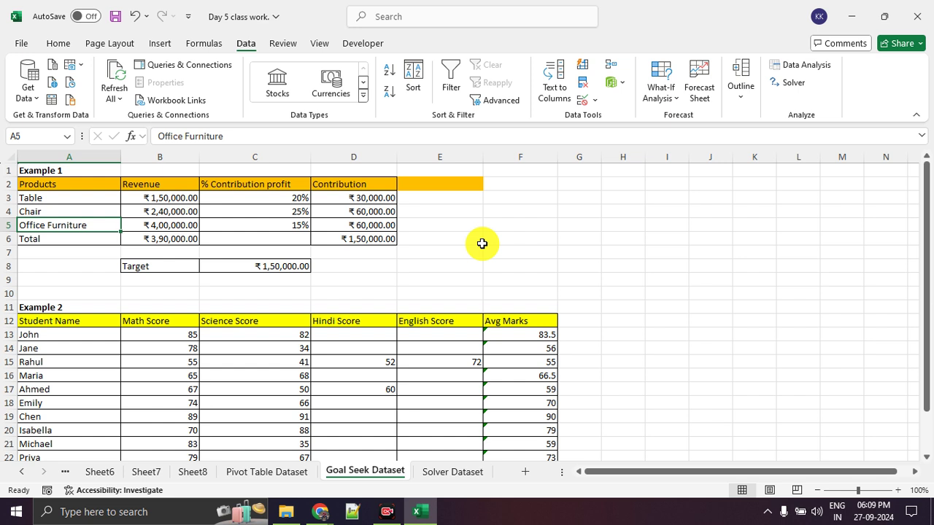
Step: Open the Solver Dataset sheet and examine project A's production, fixed, extra and total costs
left_click(472, 473)
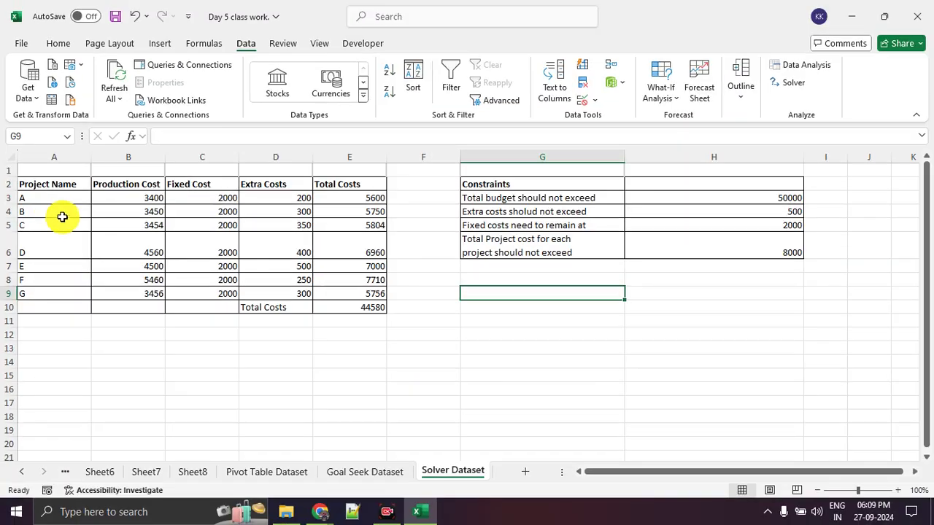
left_click(92, 141)
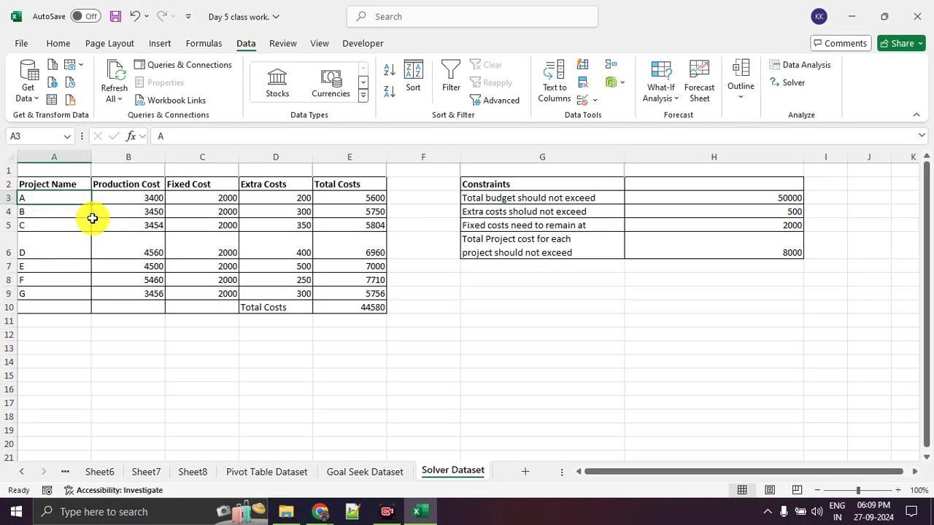
left_click(118, 196)
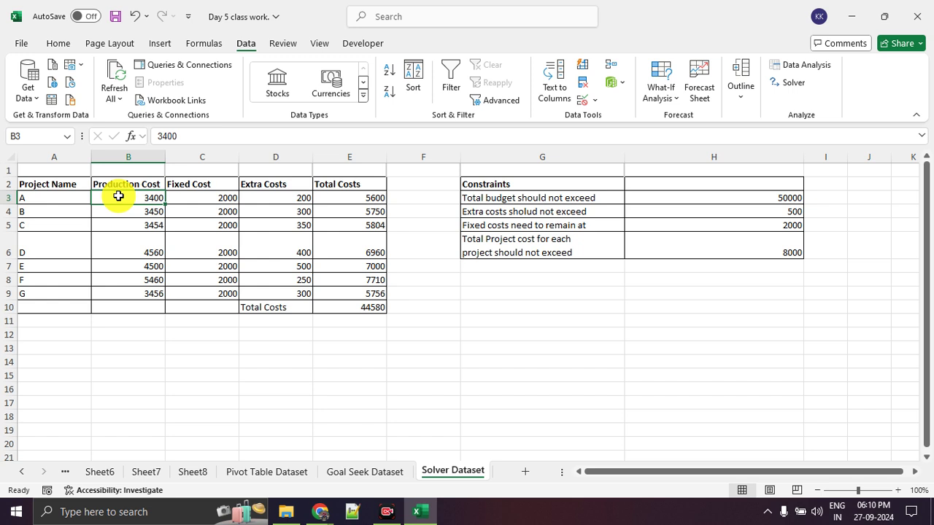
left_click(186, 199)
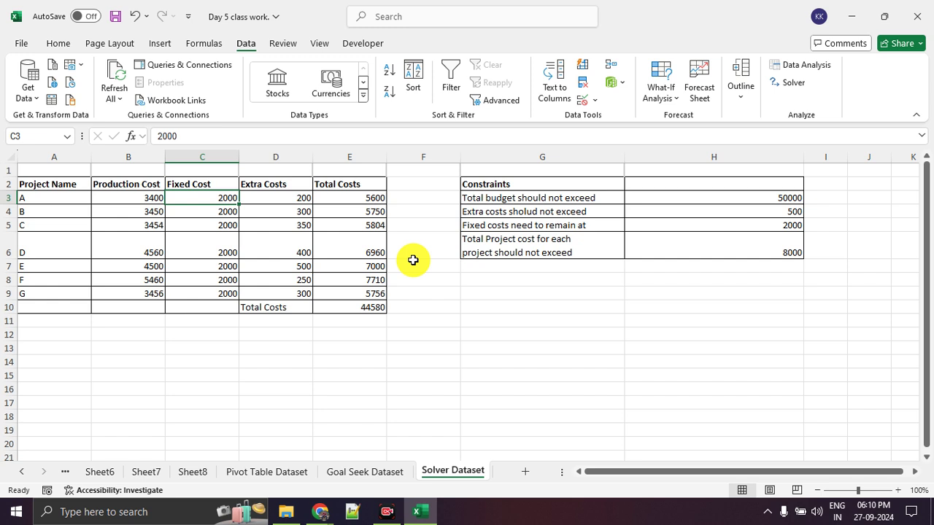
left_click(298, 195)
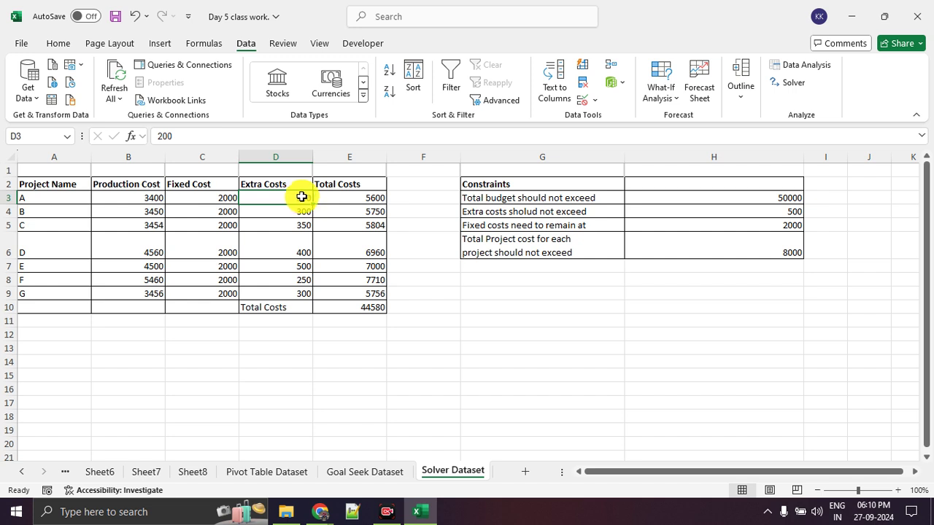
left_click(340, 198)
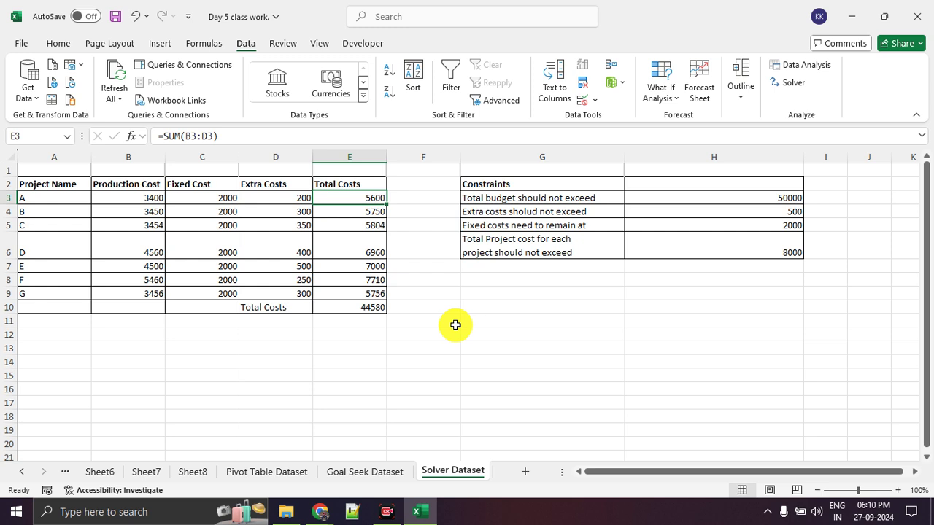
Step: Examine project B's cost components and the formula behind the overall total costs in E10
left_click(148, 212)
left_click(202, 213)
left_click(264, 217)
left_click(348, 214)
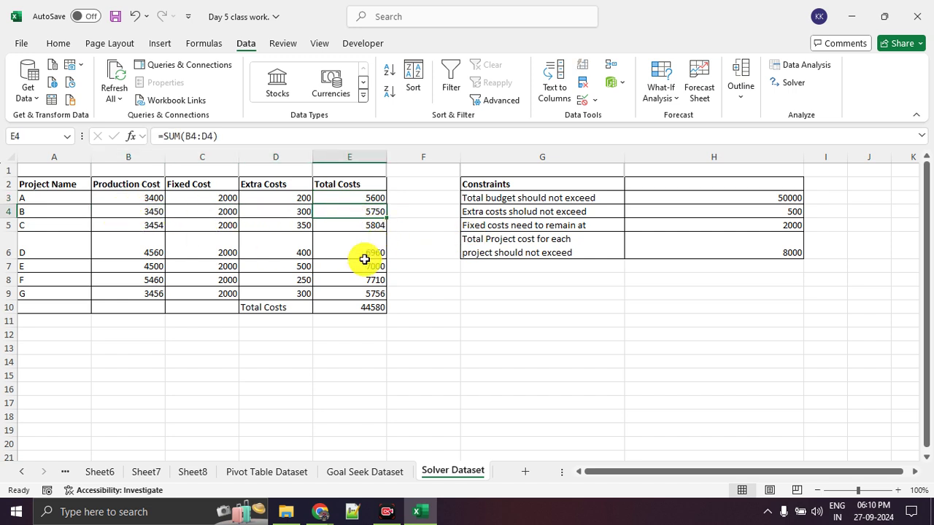
left_click_drag(292, 307, 340, 307)
left_click(362, 309)
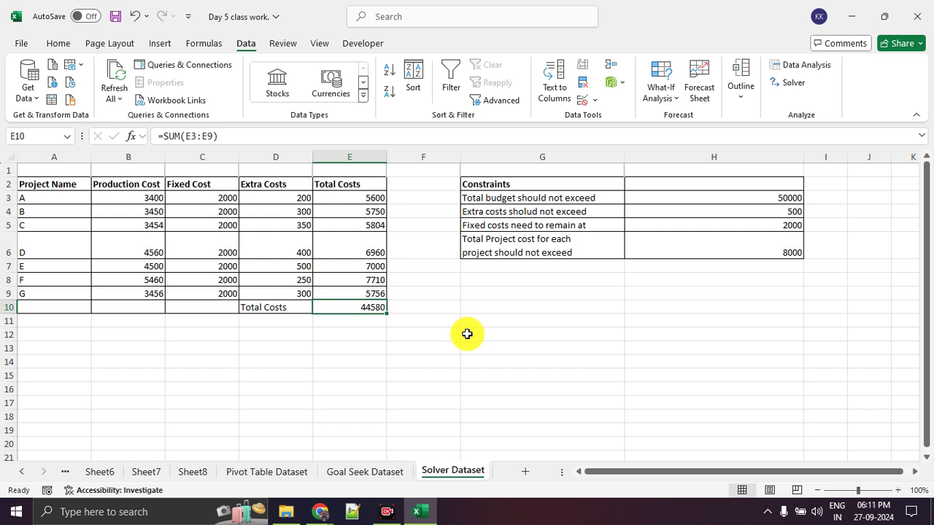
Step: Enter 50000 in E11, directly below the overall total costs
left_click(378, 319)
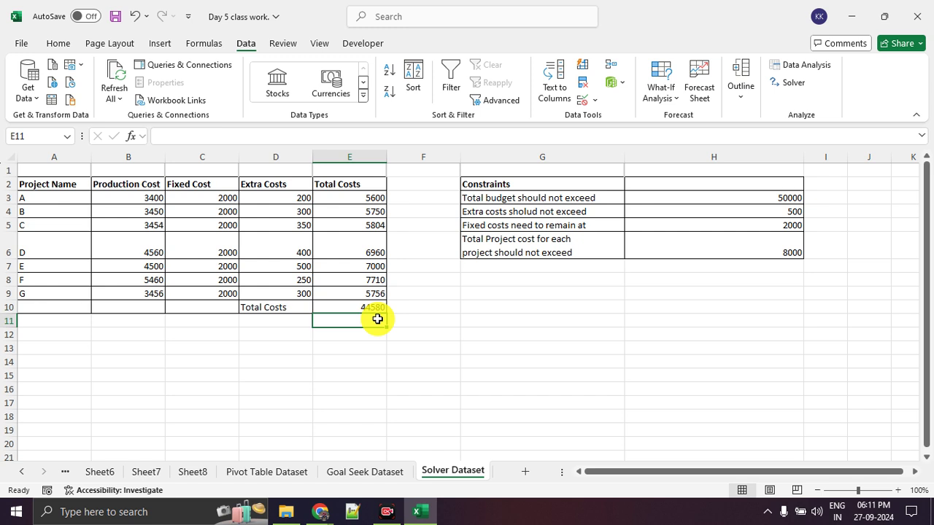
type("50000")
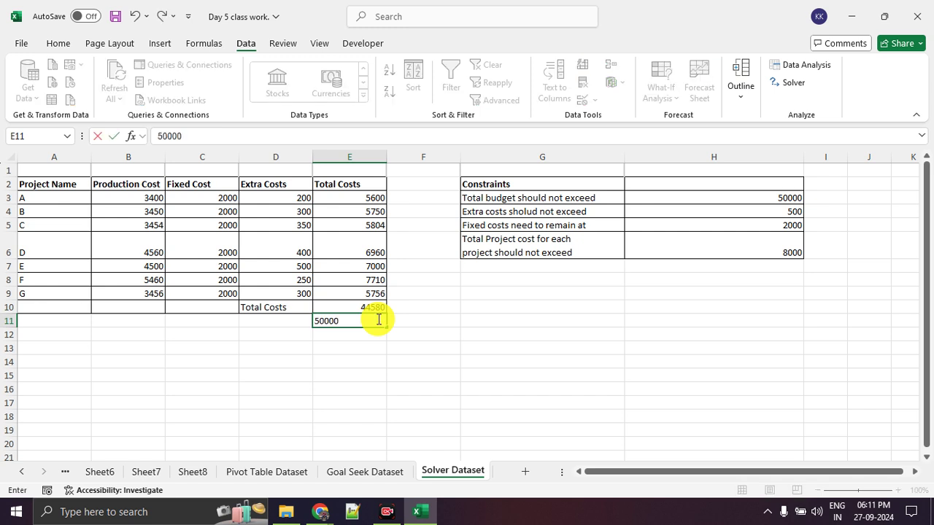
key("Return")
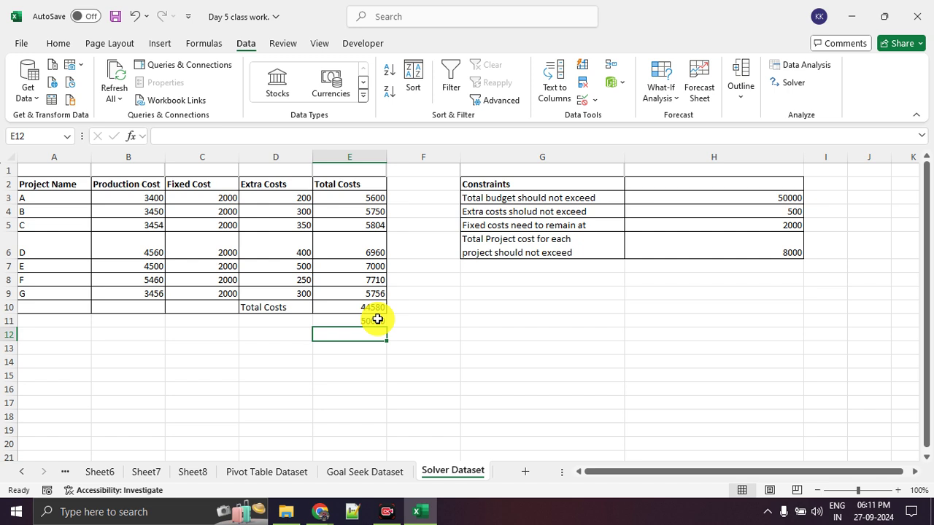
left_click(377, 320)
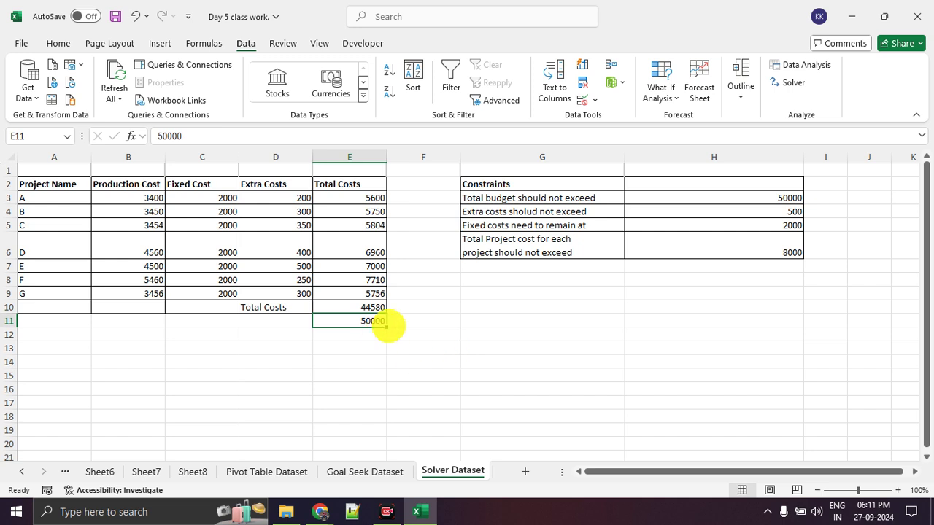
Step: Annotate the gap between E10 and E11 and its link to the project totals with strokes and the text 6000, and clear the markings
left_click_drag(389, 304, 390, 321)
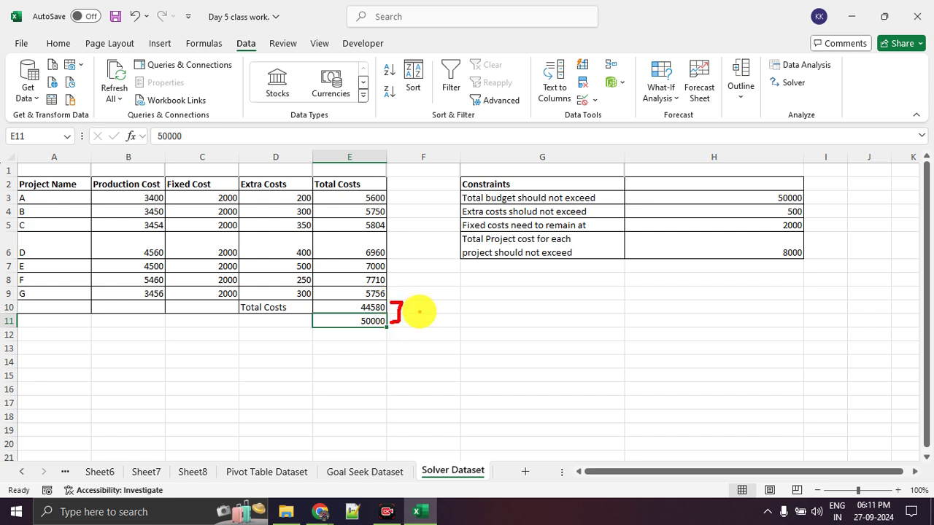
mouse_move(430, 306)
left_mouse_down()
mouse_move(471, 313)
mouse_move(447, 319)
left_mouse_up()
key("e")
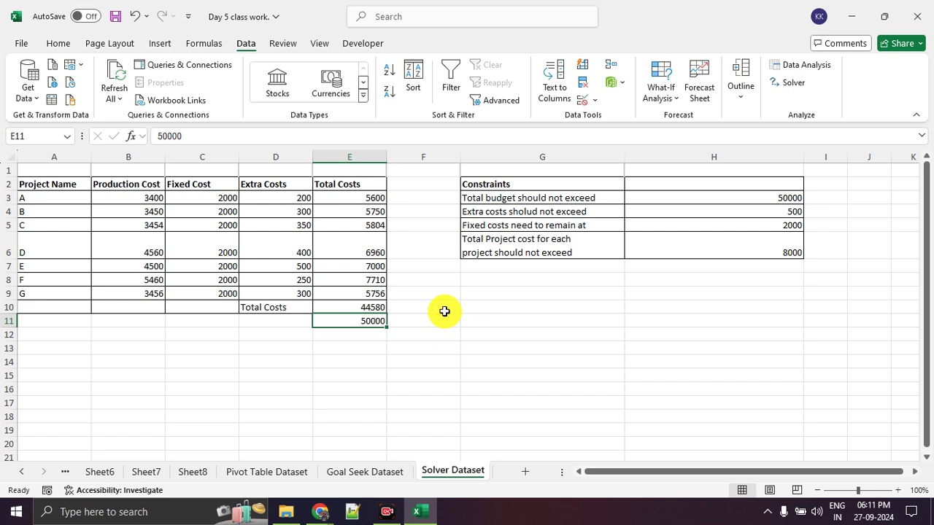
mouse_move(385, 186)
left_mouse_down()
mouse_move(333, 245)
mouse_move(371, 299)
mouse_move(404, 241)
mouse_move(372, 198)
left_mouse_up()
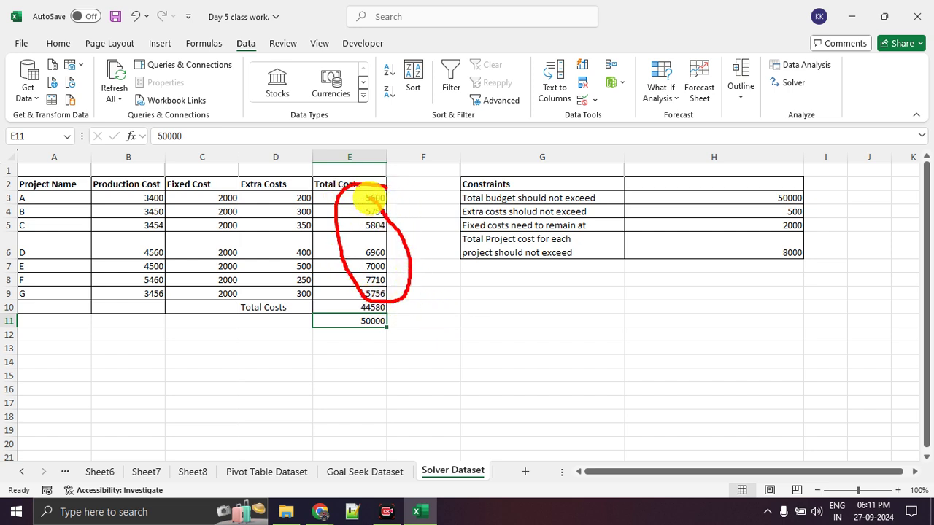
left_click_drag(438, 340, 438, 315)
type("6000")
mouse_move(421, 326)
left_mouse_down()
mouse_move(438, 286)
mouse_move(394, 215)
mouse_move(431, 280)
mouse_move(427, 261)
mouse_move(416, 319)
mouse_move(423, 260)
mouse_move(404, 193)
left_mouse_up()
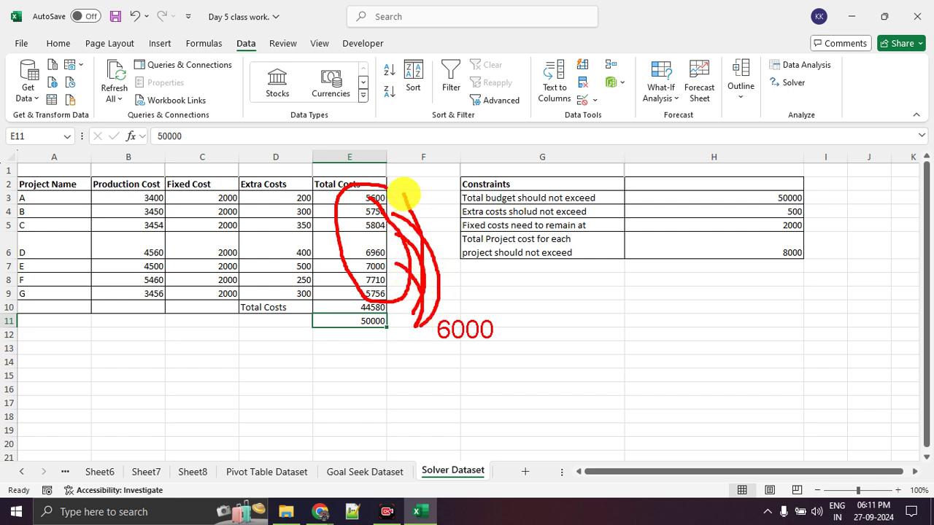
key("Escape")
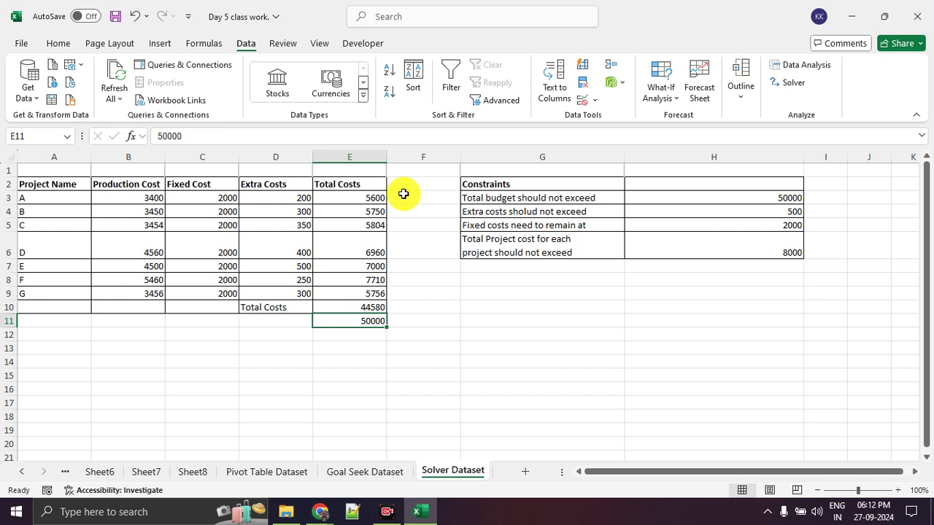
Step: Review the total budget and extra costs constraints, comparing the extra costs limit with the values in D3:D9
left_click(486, 198)
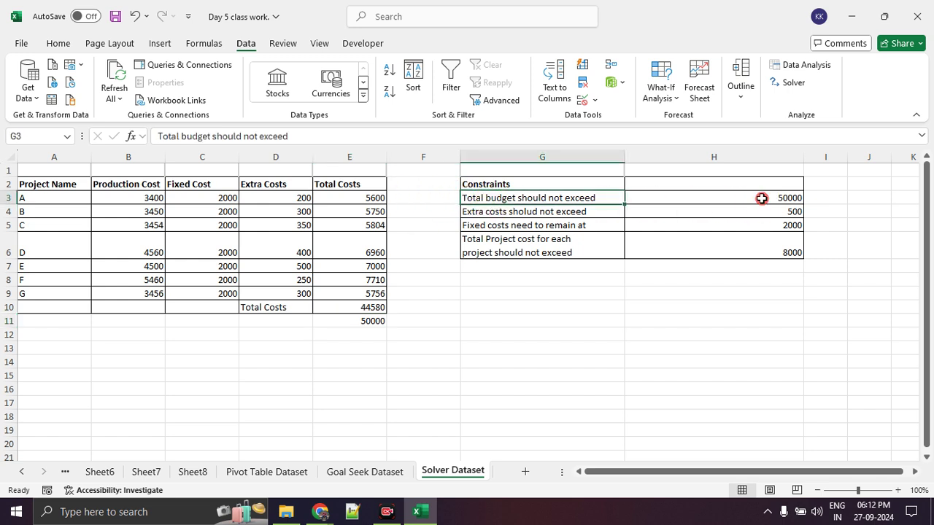
left_click(762, 198)
left_click(604, 211)
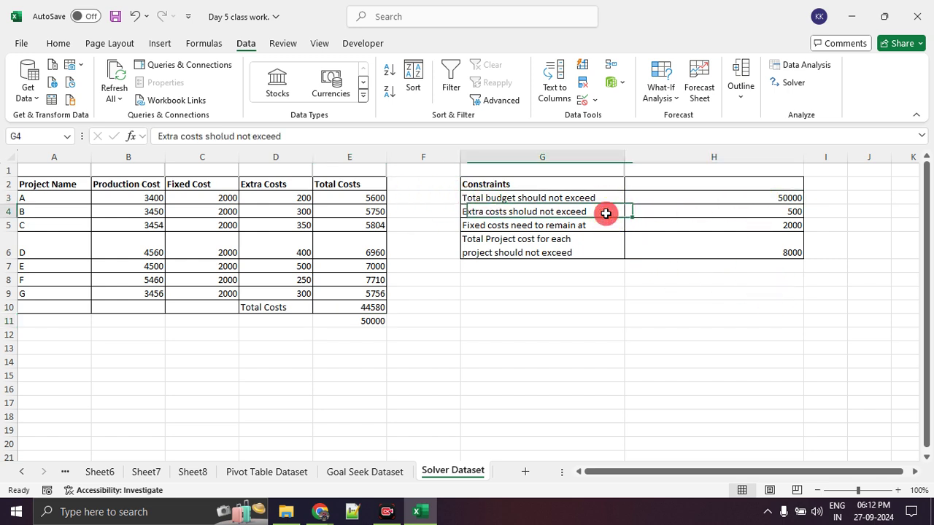
left_click(765, 211)
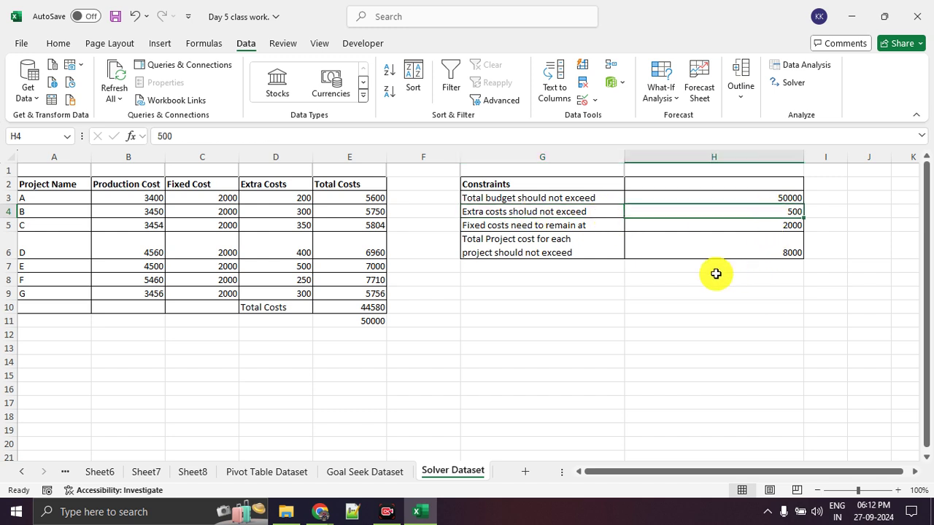
left_click_drag(280, 195, 299, 290)
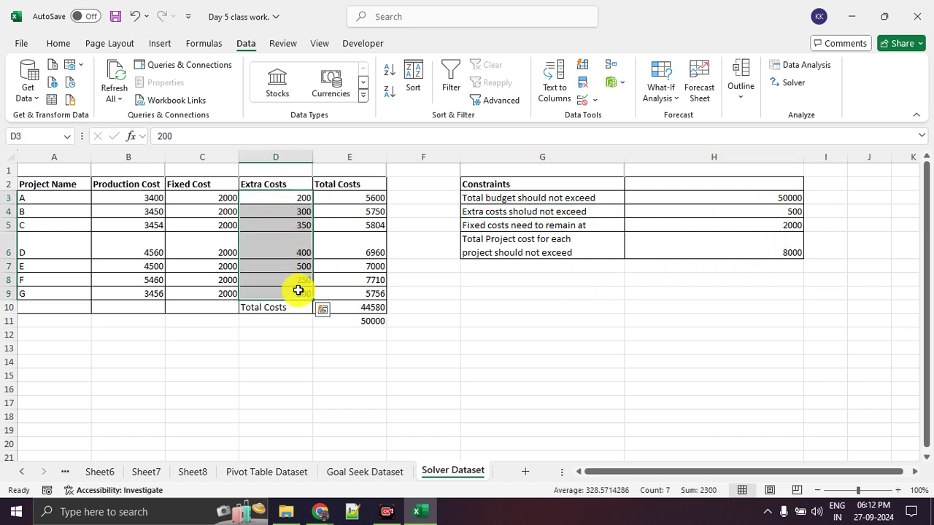
Step: Review the fixed cost and per-project total constraints against the fixed costs in C3:C9 and production costs in B3:B9
left_click(688, 224)
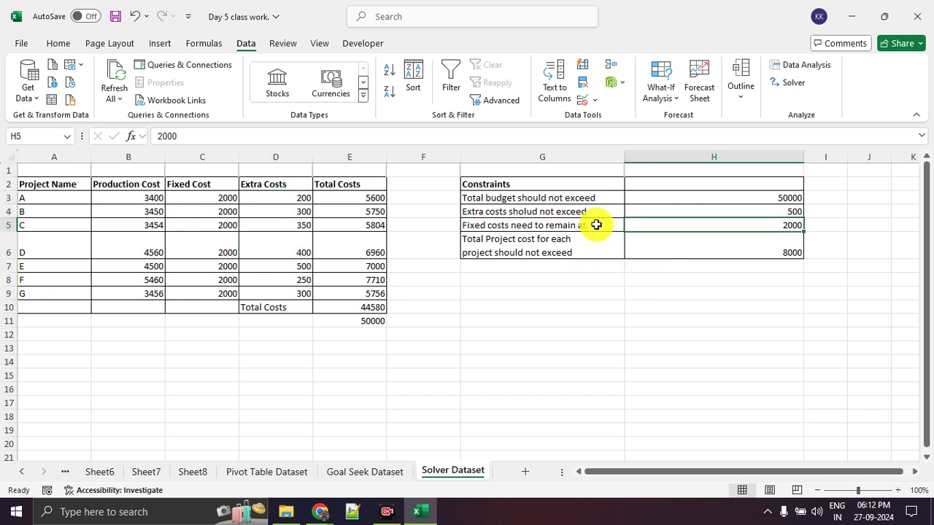
left_click_drag(207, 199, 205, 292)
left_click(675, 242)
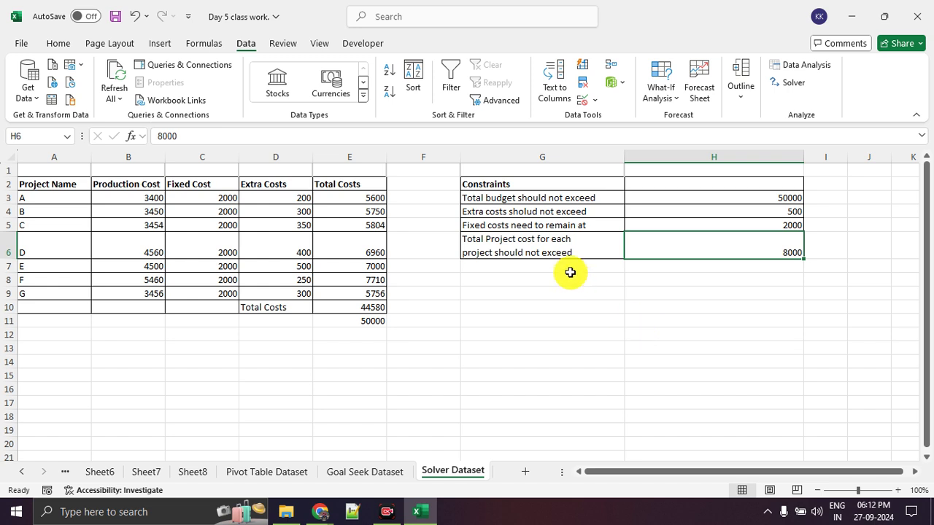
left_click_drag(146, 197, 138, 292)
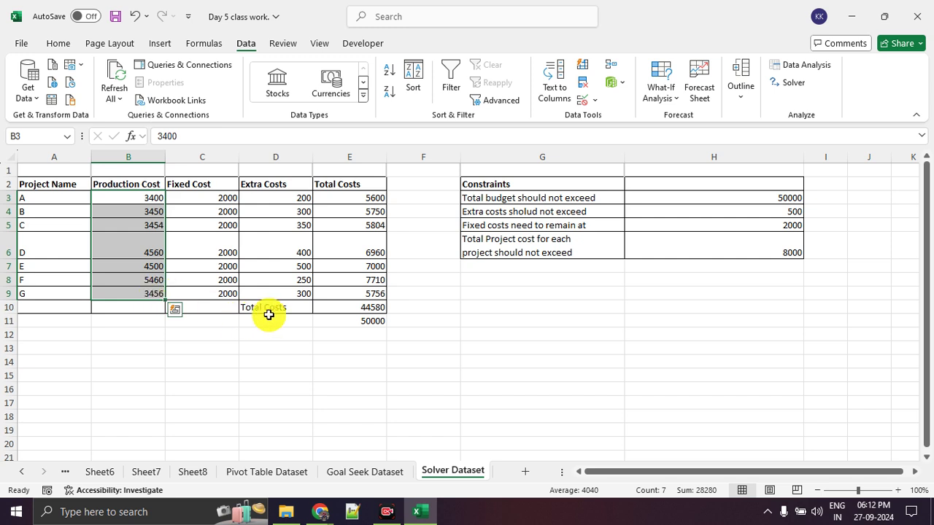
Step: Mark the link between the E11 budget and the project totals, circle where the Solver command is found, and clear the markings
left_click(345, 322)
mouse_move(388, 321)
left_mouse_down()
mouse_move(431, 250)
mouse_move(405, 194)
left_mouse_up()
mouse_move(399, 293)
left_mouse_down()
mouse_move(389, 321)
mouse_move(406, 195)
mouse_move(394, 328)
mouse_move(399, 267)
mouse_move(394, 314)
left_mouse_up()
key("Escape")
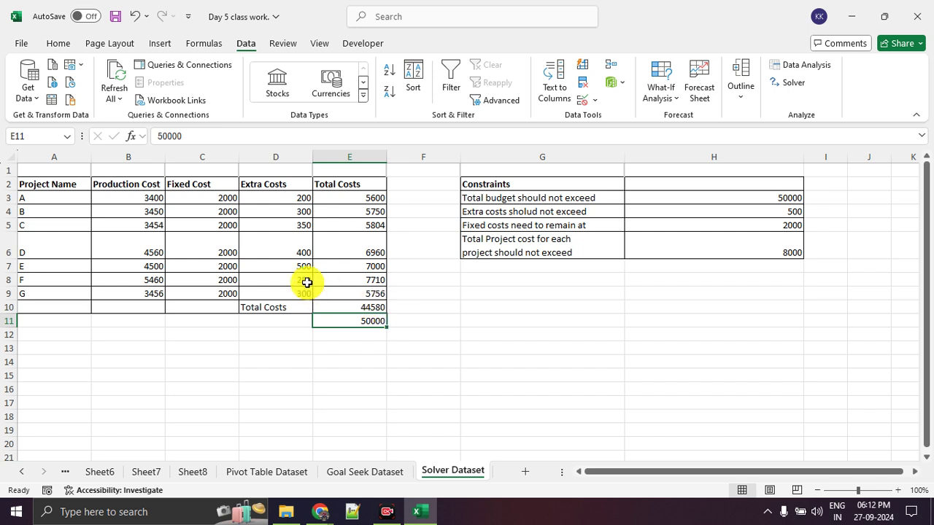
mouse_move(246, 31)
left_mouse_down()
mouse_move(267, 35)
mouse_move(232, 24)
mouse_move(260, 42)
mouse_move(563, 47)
mouse_move(812, 89)
mouse_move(795, 71)
mouse_move(772, 74)
left_mouse_up()
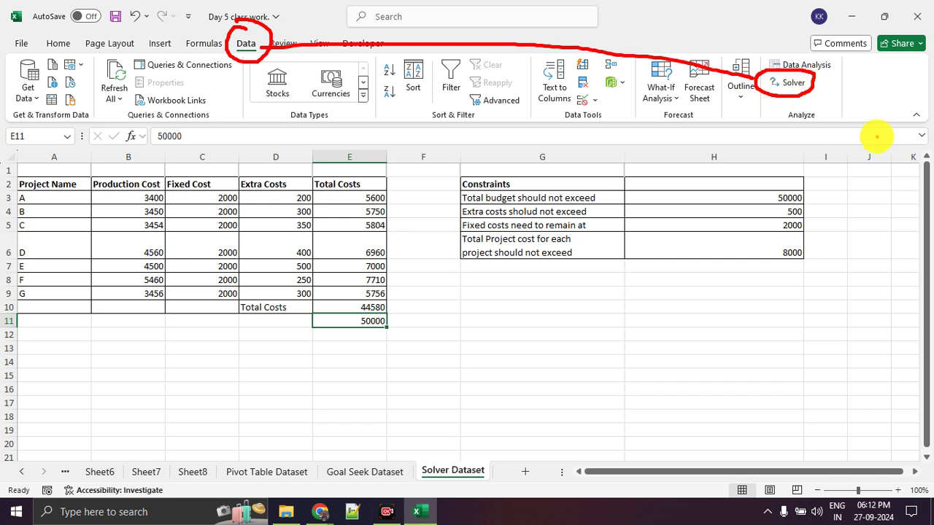
key("Escape")
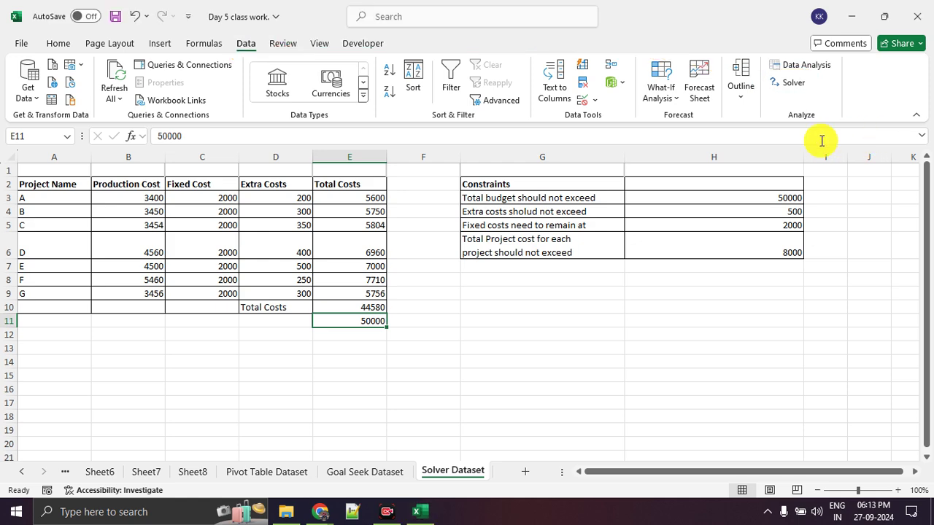
Step: Switch to the Google Meet call in Chrome and check the participants list, briefly viewing the call in full screen
mouse_move(318, 513)
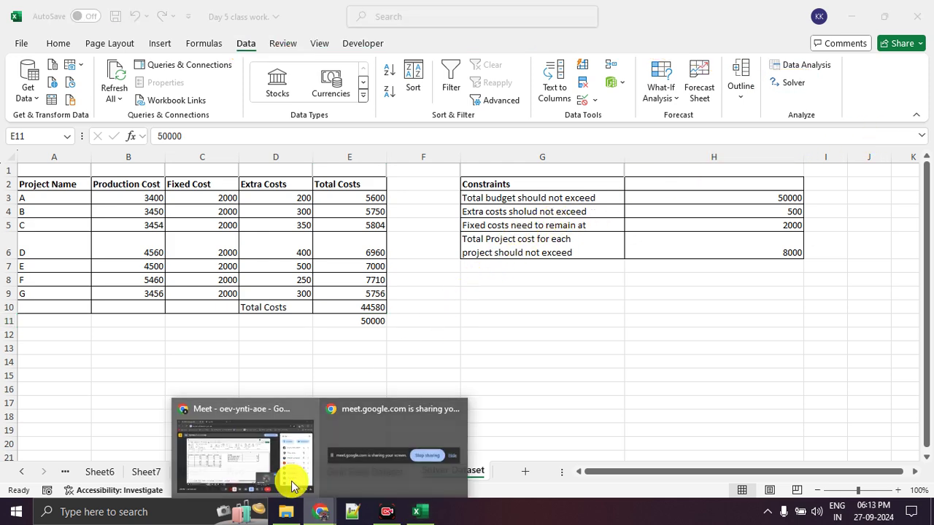
left_click(291, 480)
scroll(817, 372, "down", 1)
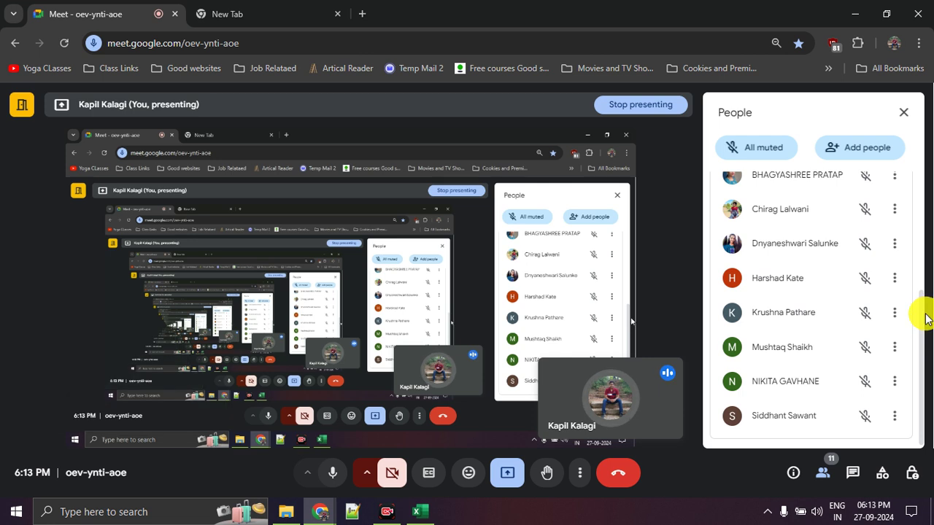
mouse_move(921, 312)
left_mouse_down()
mouse_move(921, 272)
mouse_move(921, 303)
left_mouse_up()
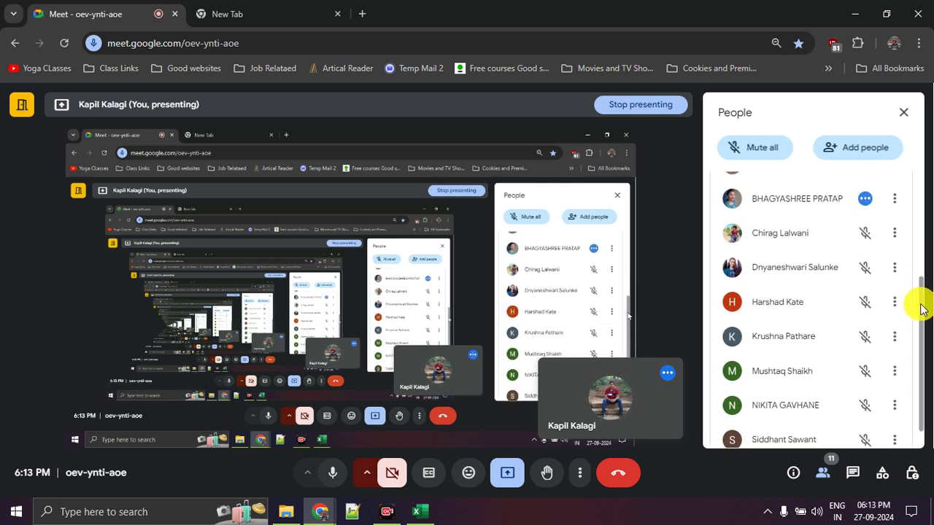
mouse_move(921, 303)
left_mouse_down()
mouse_move(919, 265)
mouse_move(919, 304)
left_mouse_up()
left_click(579, 479)
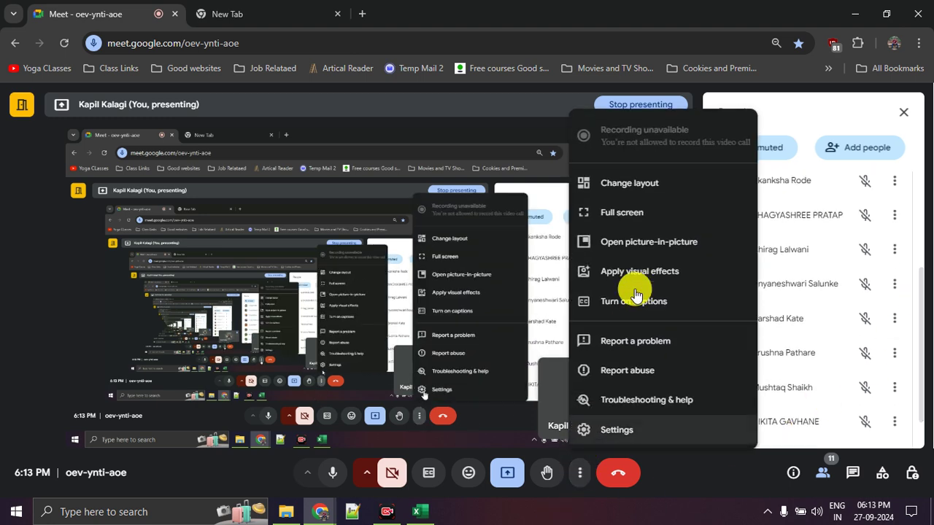
left_click(646, 214)
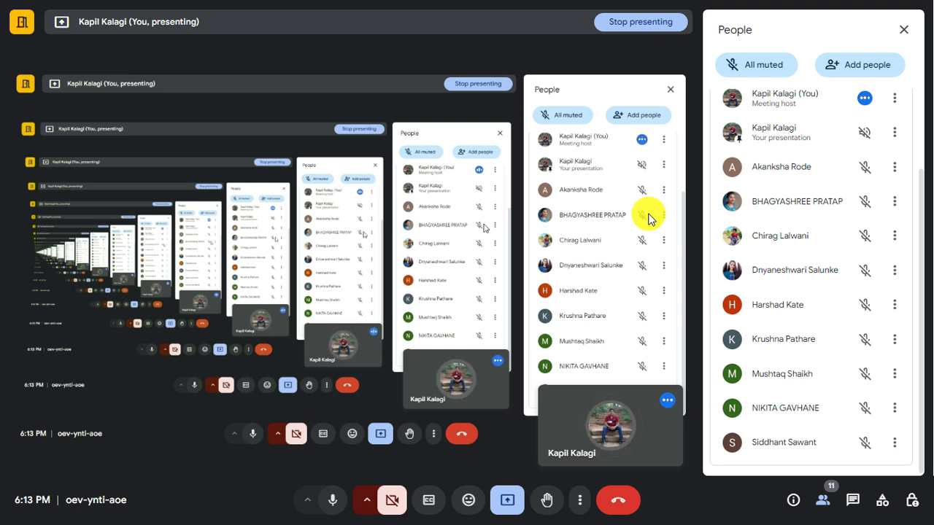
key("F11")
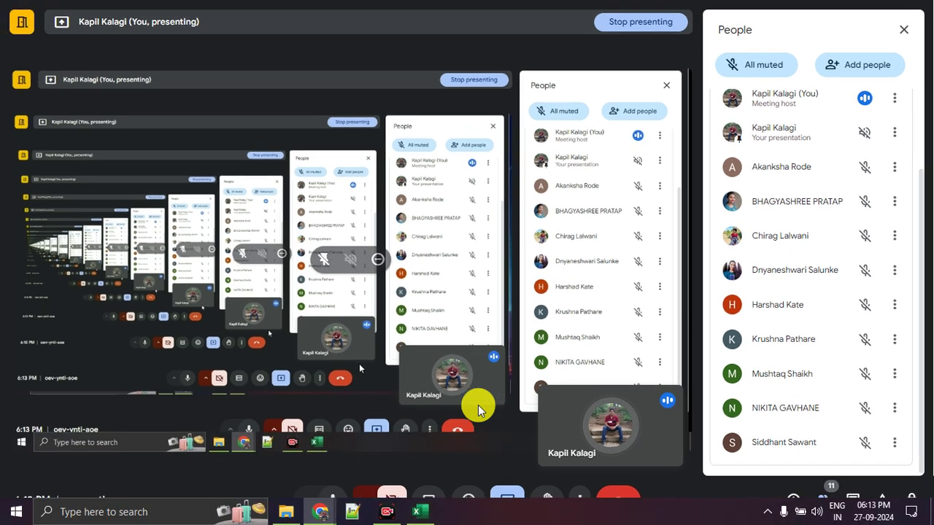
Step: Return to the Excel workbook, open the Add-ins page of Excel Options, and circle the Add-ins category and the Go command
left_click(417, 511)
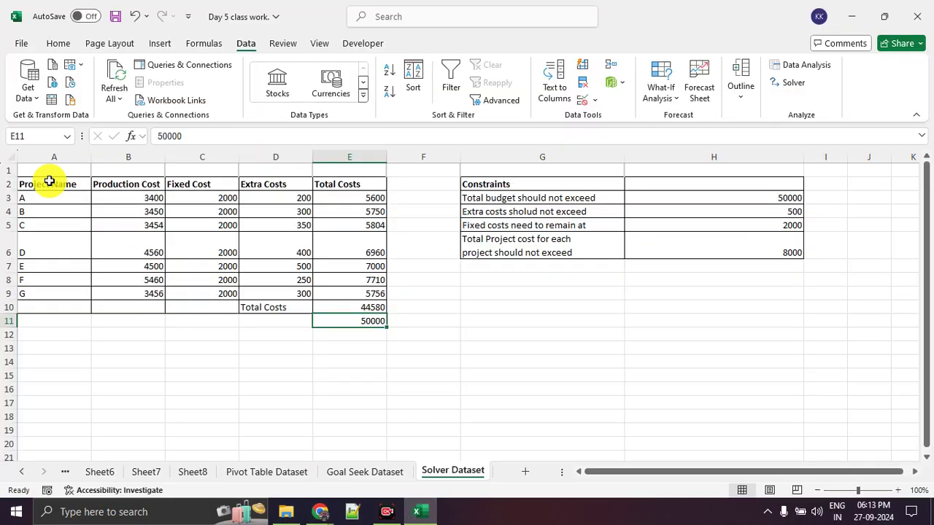
left_click(18, 42)
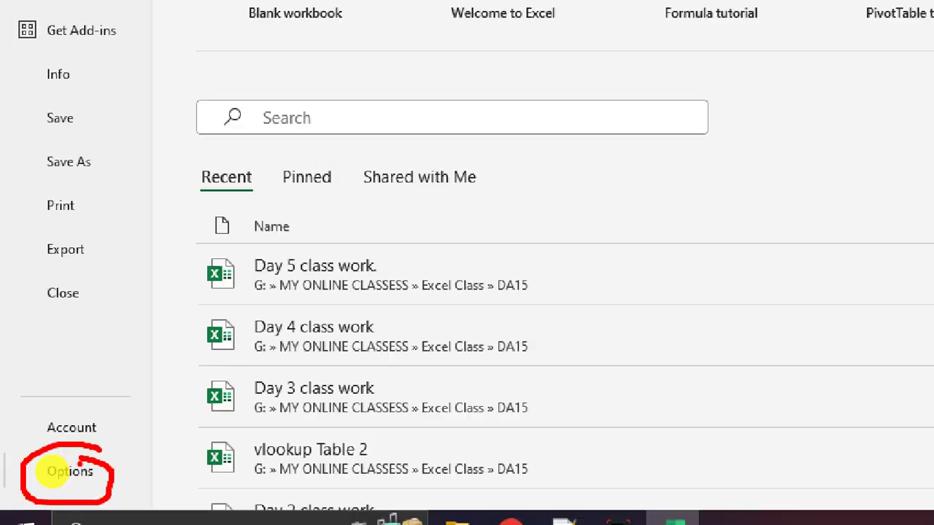
left_click(58, 472)
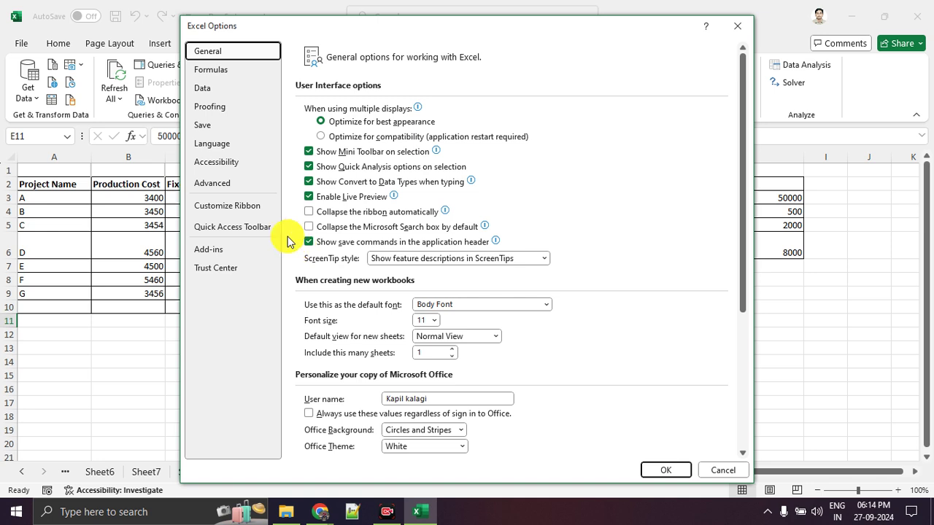
left_click(236, 249)
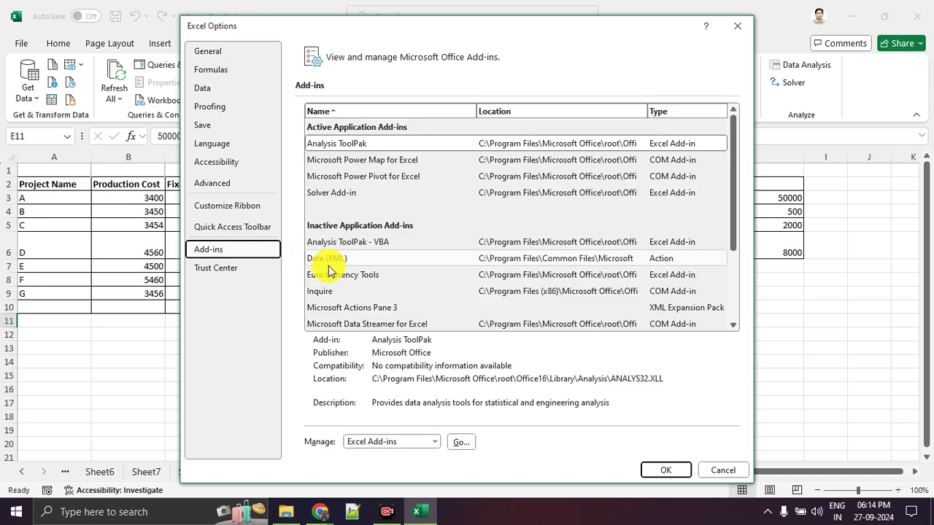
mouse_move(246, 231)
left_mouse_down()
mouse_move(177, 242)
mouse_move(205, 259)
mouse_move(234, 241)
left_mouse_up()
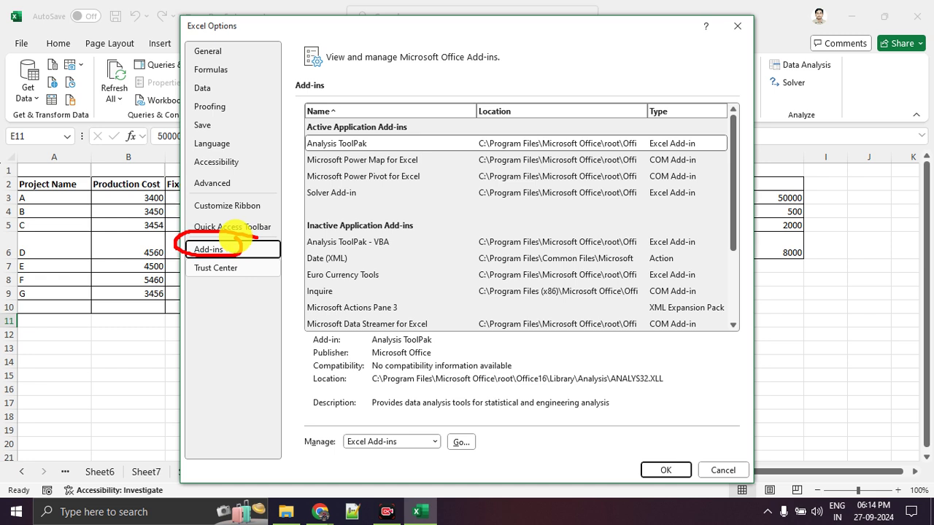
mouse_move(504, 422)
left_mouse_down()
mouse_move(452, 418)
mouse_move(458, 471)
mouse_move(499, 441)
mouse_move(478, 414)
left_mouse_up()
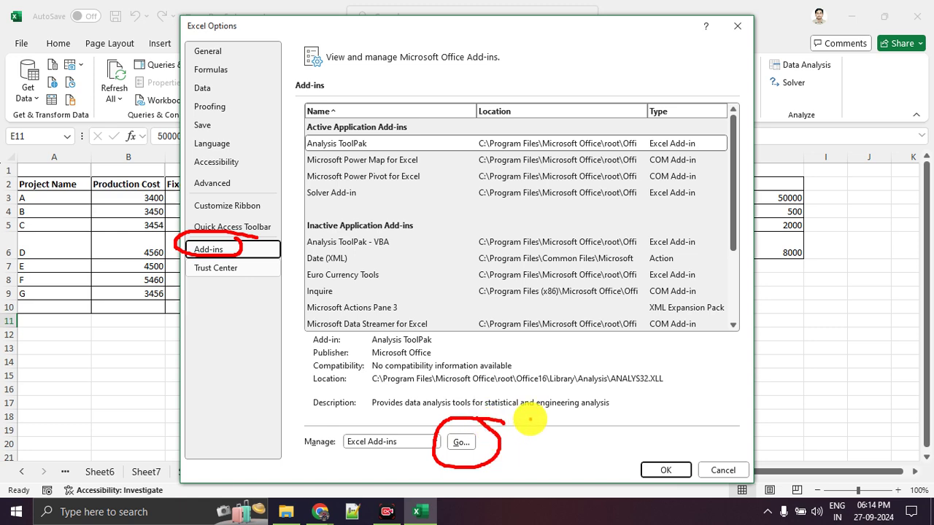
Step: Open the Excel add-ins list, circle the Analysis ToolPak and Solver Add-in entries, and confirm with both enabled
left_click(462, 444)
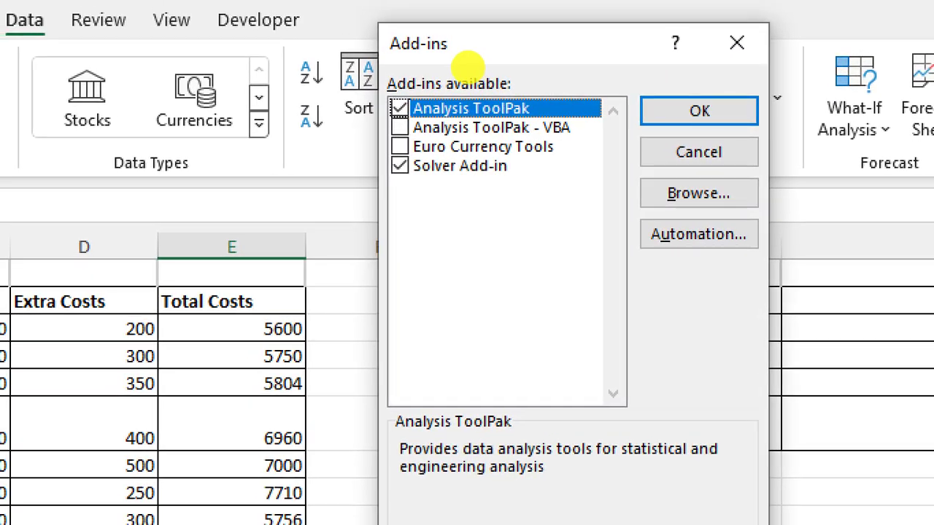
mouse_move(507, 79)
left_mouse_down()
mouse_move(419, 84)
mouse_move(532, 110)
mouse_move(467, 73)
left_mouse_up()
mouse_move(527, 162)
left_mouse_down()
mouse_move(418, 149)
mouse_move(504, 205)
mouse_move(536, 164)
left_mouse_up()
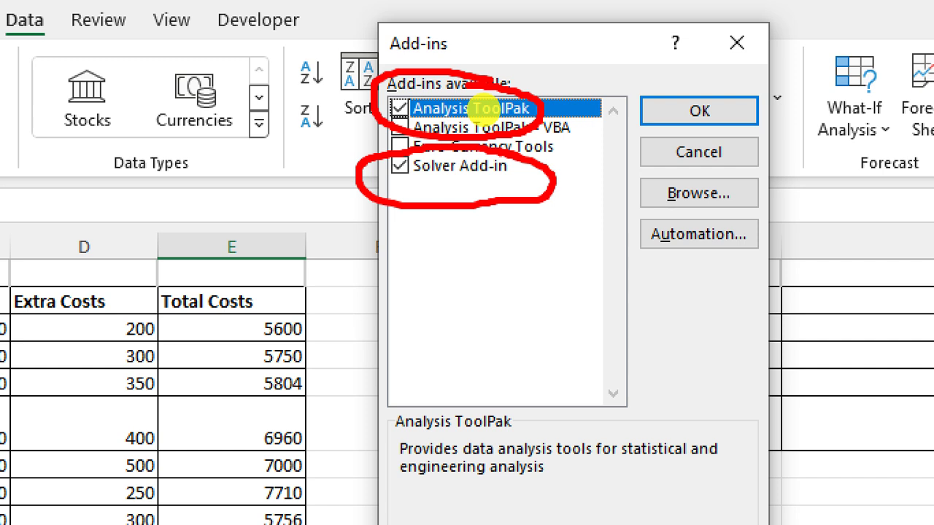
key("Escape")
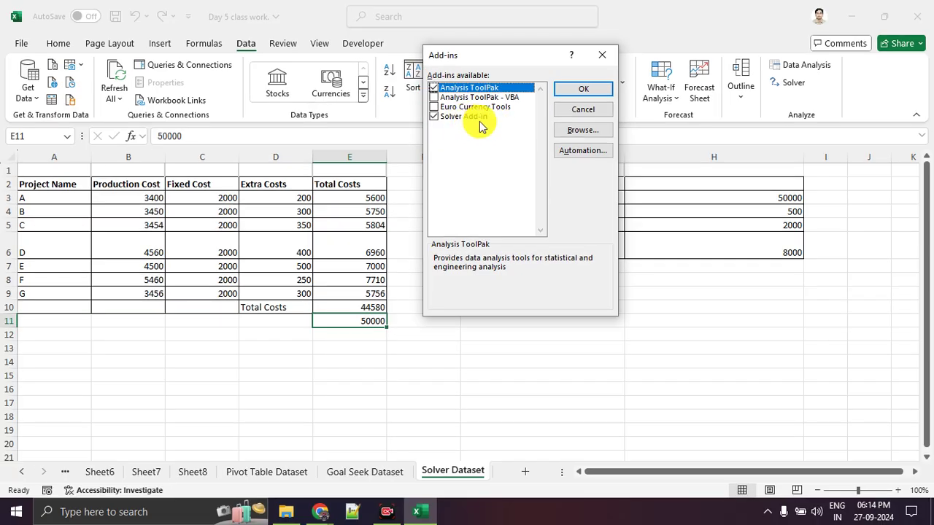
left_click(581, 88)
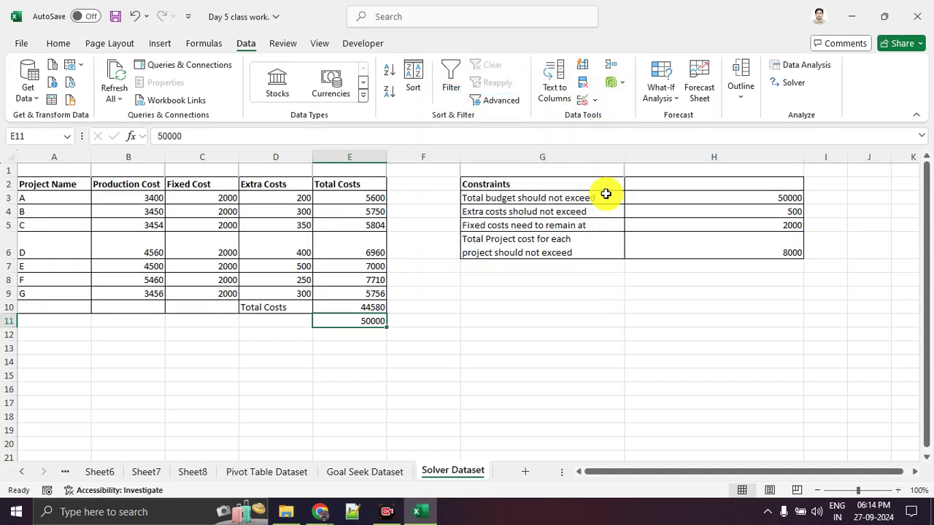
Step: Circle the Data heading and the Data Analysis and Solver commands, link them with an arrow, and clear the markings
mouse_move(854, 56)
left_mouse_down()
mouse_move(751, 78)
mouse_move(846, 58)
left_mouse_up()
mouse_move(280, 23)
left_mouse_down()
mouse_move(197, 31)
mouse_move(259, 14)
mouse_move(267, 51)
mouse_move(472, 75)
mouse_move(761, 69)
mouse_move(729, 60)
mouse_move(740, 102)
left_mouse_up()
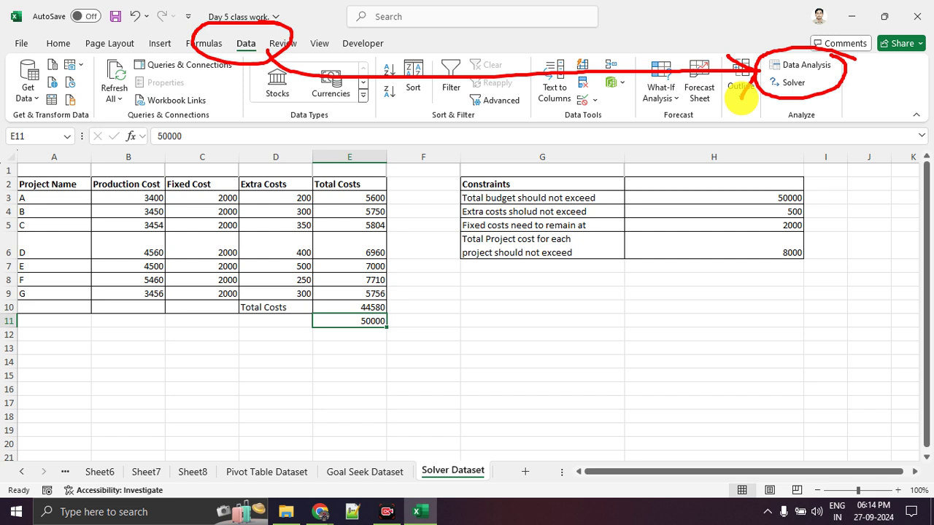
key("Escape")
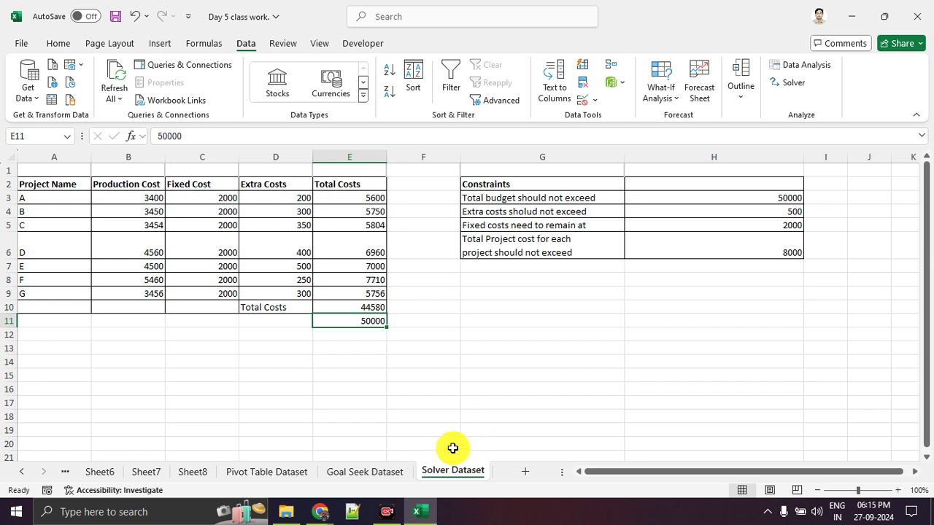
Step: Show again how to reach Excel Options, and return to the Solver Dataset sheet without changing any setting
left_click(22, 43)
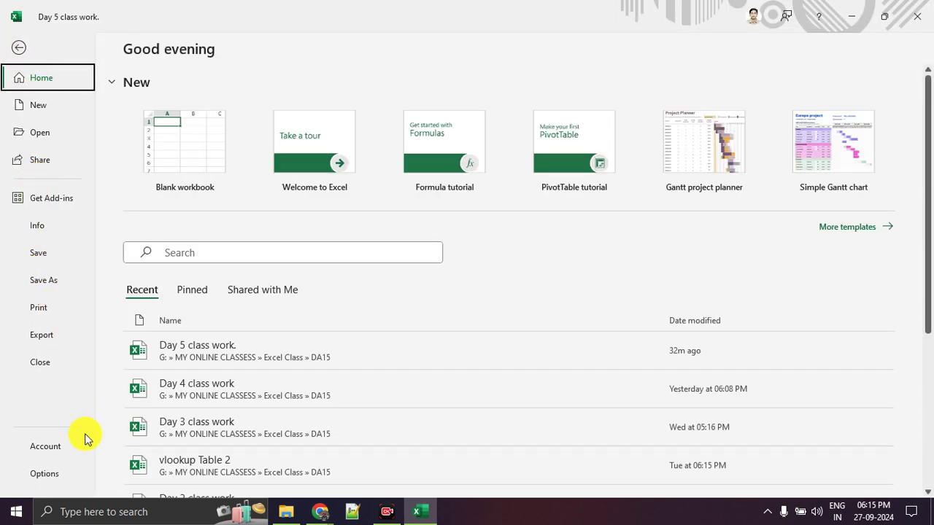
left_click(44, 473)
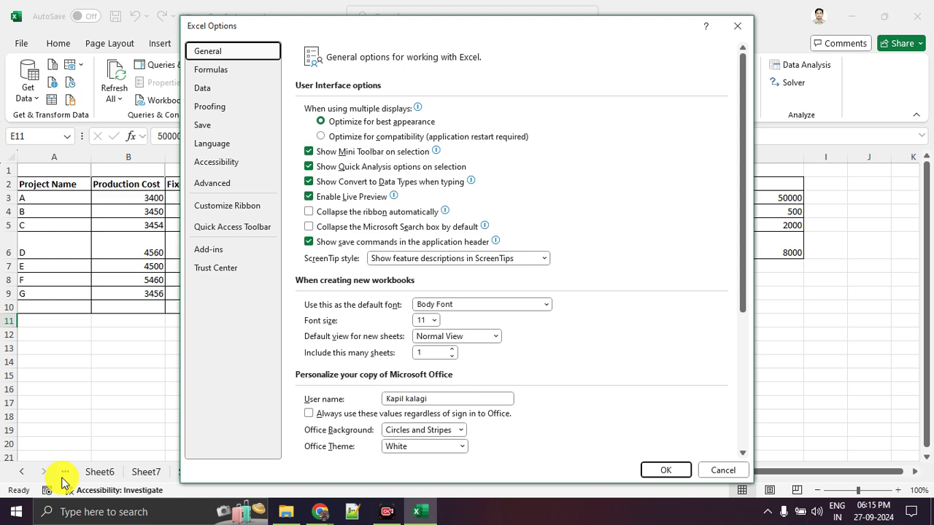
key("Escape")
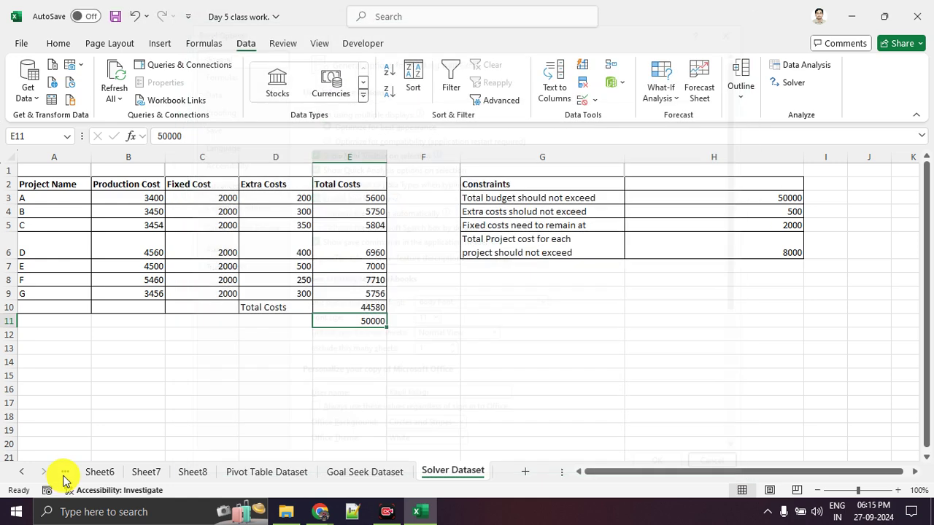
left_click(23, 45)
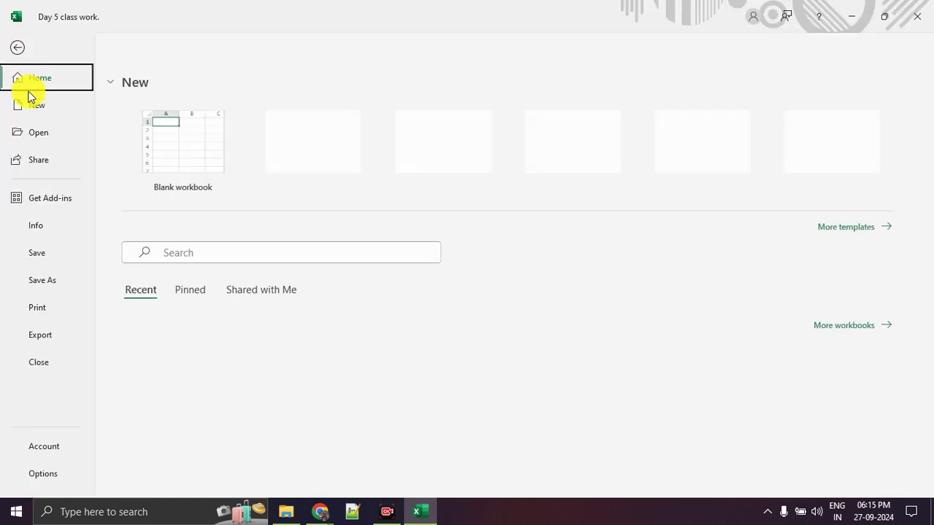
key("Escape")
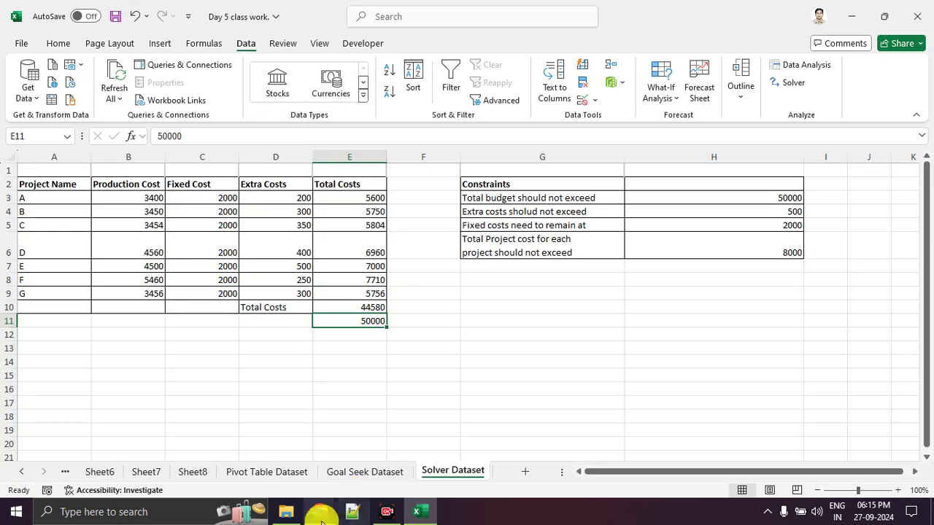
Step: Mute the unmuted participant in the Google Meet call in Chrome, check the participants list, and return to the Excel workbook
mouse_move(319, 512)
left_click(282, 469)
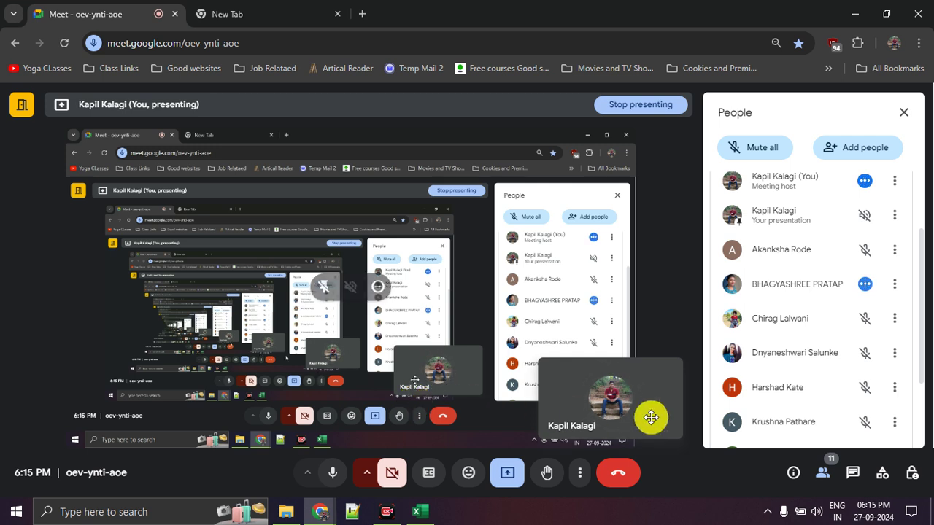
left_click(868, 286)
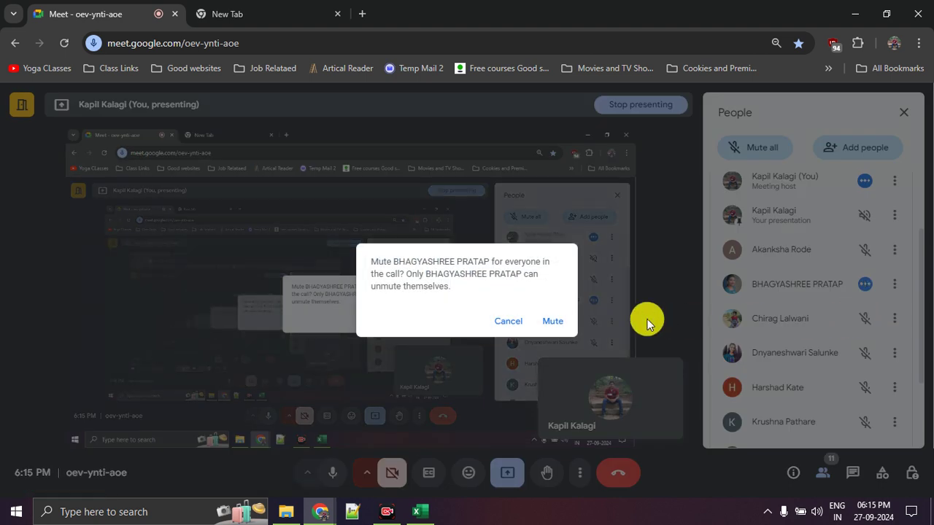
left_click(551, 321)
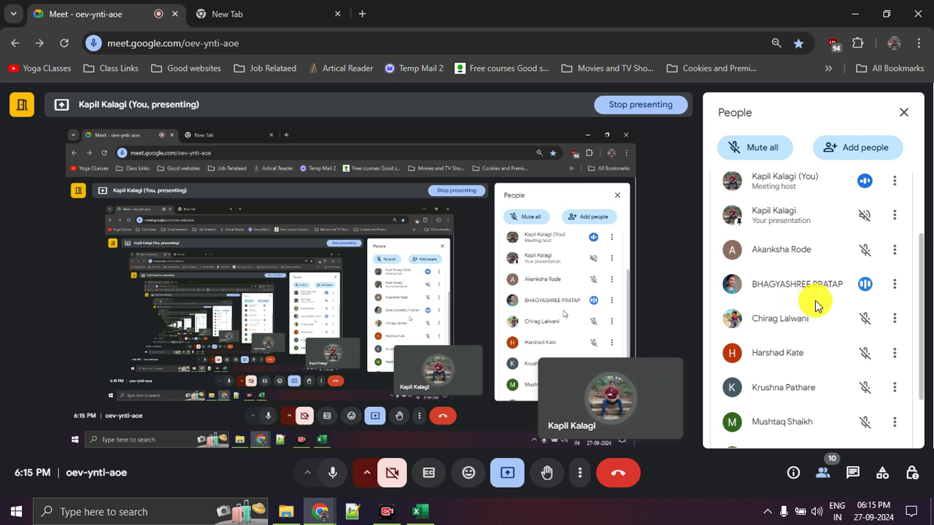
scroll(814, 305, "down", 1)
scroll(815, 311, "up", 3)
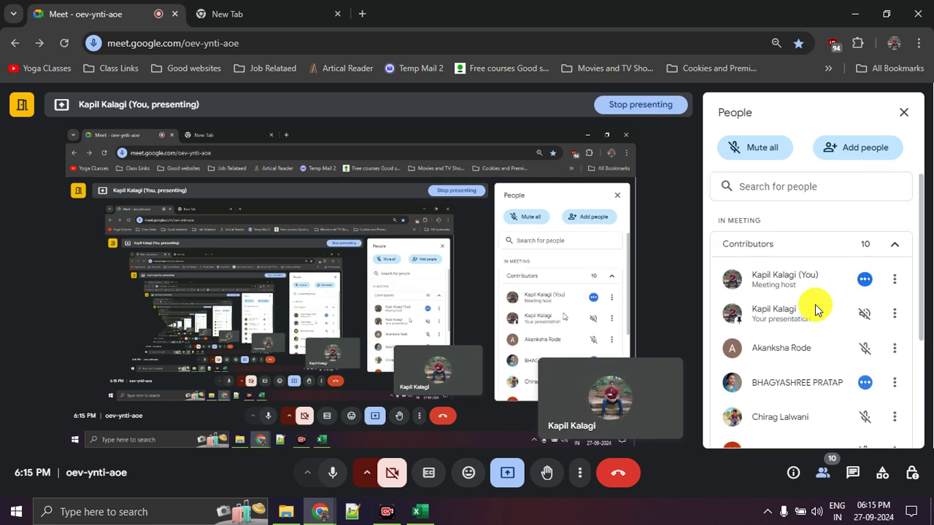
scroll(816, 310, "down", 1)
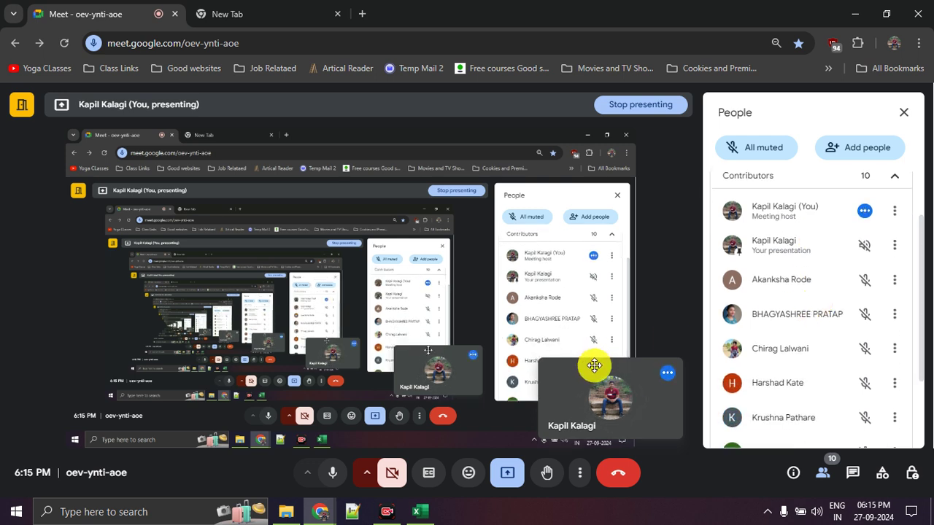
left_click(419, 511)
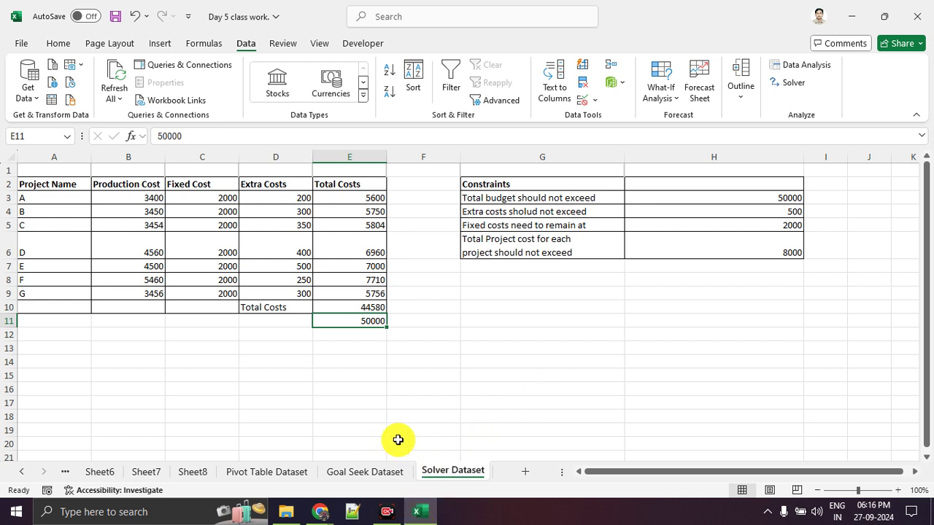
left_click(790, 84)
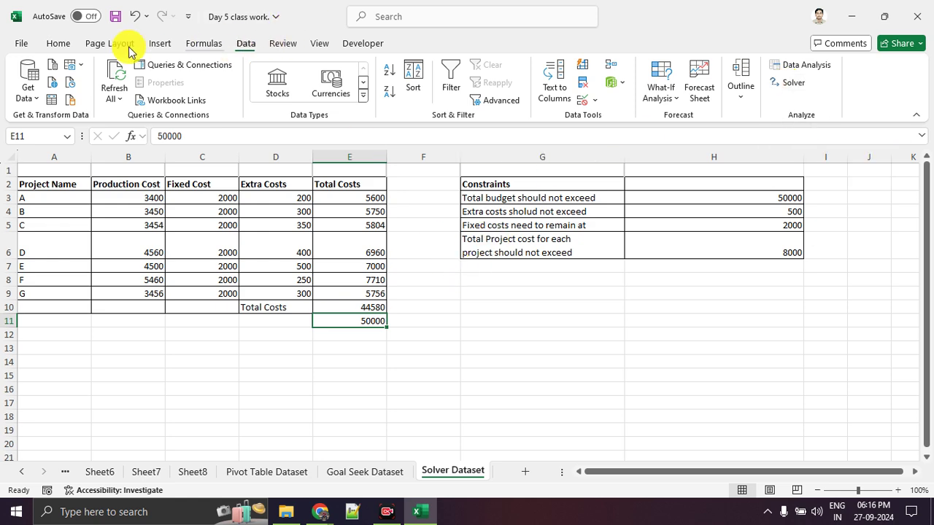
left_click(188, 48)
left_click(168, 44)
left_click(237, 45)
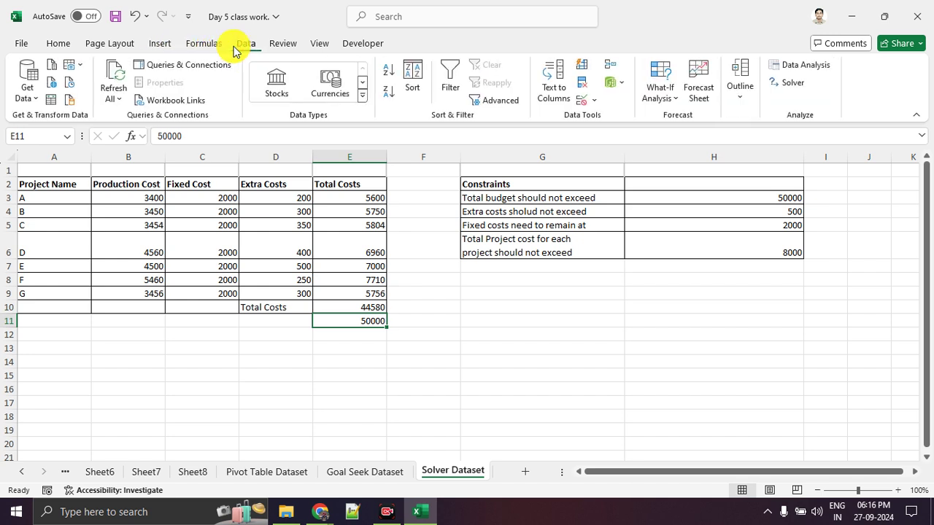
left_click(173, 46)
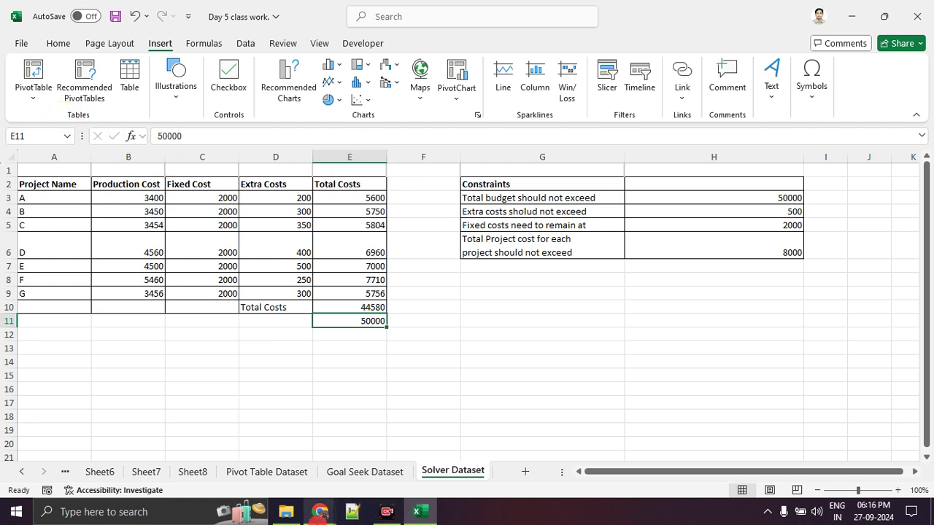
Step: Check the whole participants list in the Google Meet call in Chrome and switch back to the Excel workbook
mouse_move(320, 512)
left_click(274, 438)
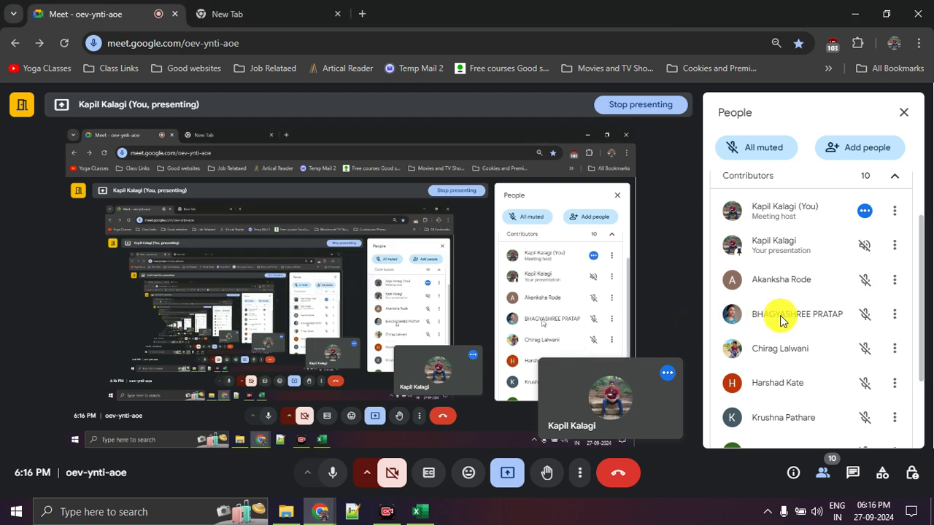
scroll(839, 315, "down", 1)
scroll(923, 321, "down", 1)
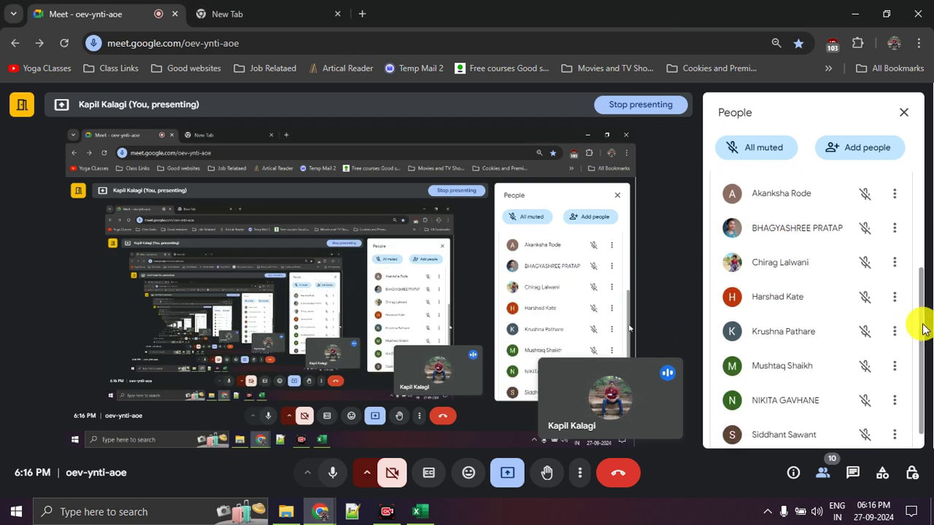
left_click(418, 510)
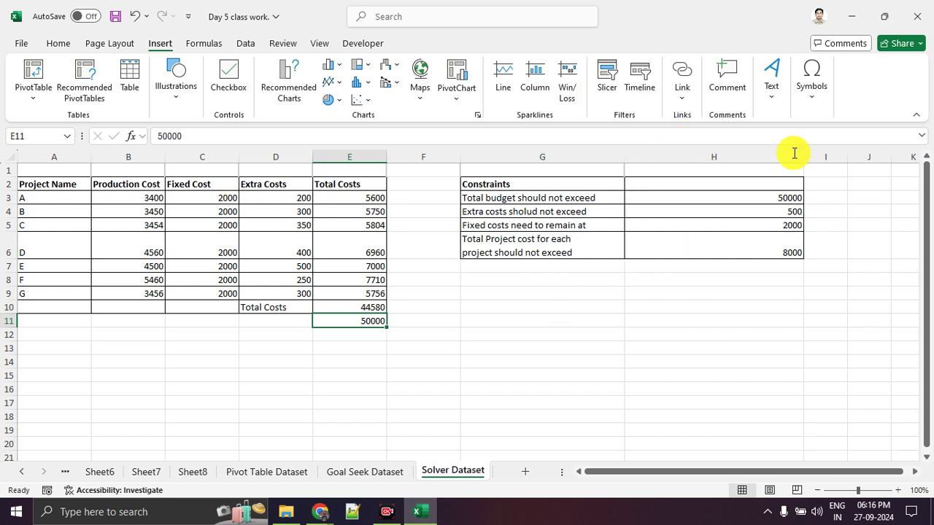
Step: Open Solver for the project costs table and set its objective to cell E10 with a target value of 50000
left_click_drag(42, 187, 462, 326)
left_click(406, 332)
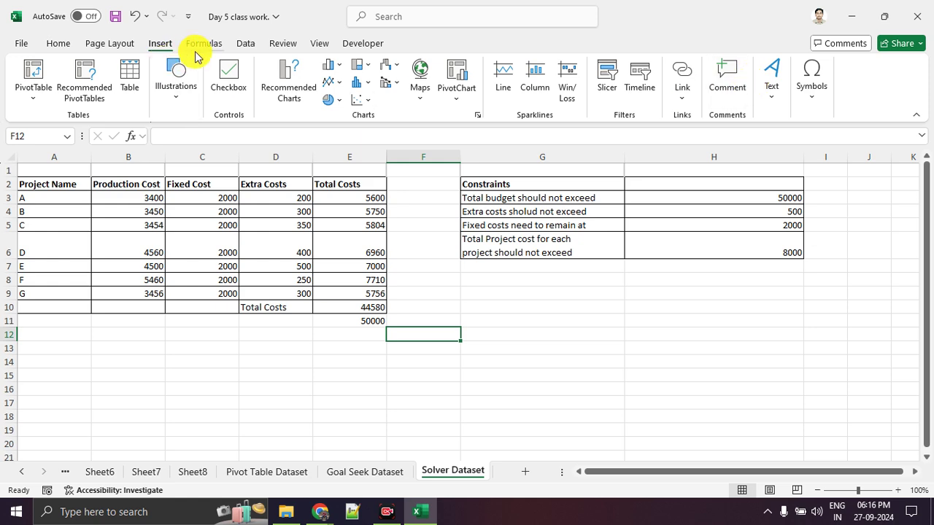
left_click(248, 45)
left_click(797, 84)
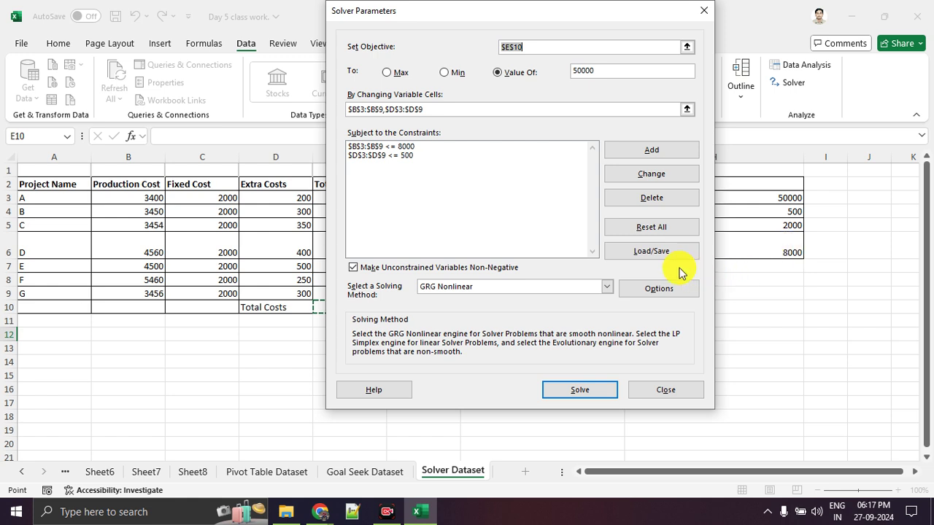
left_click(501, 48)
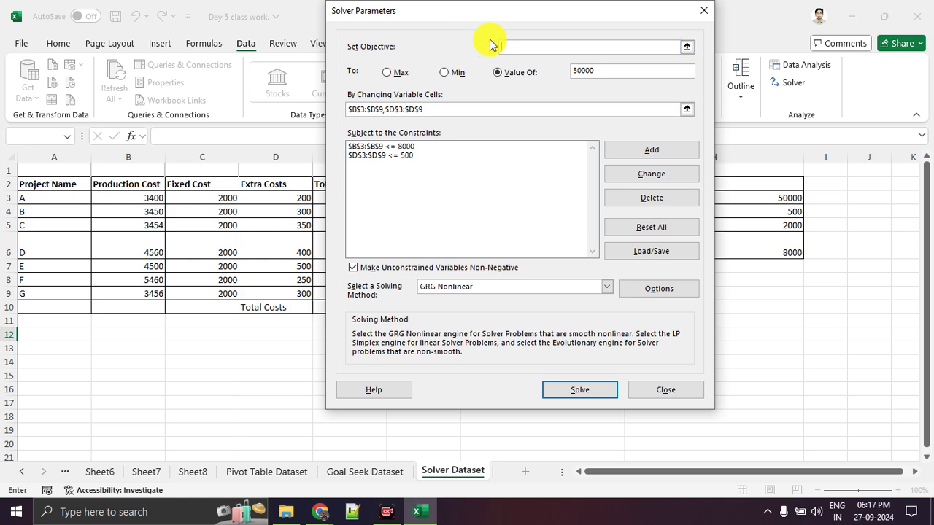
left_click_drag(491, 20, 595, 91)
left_click(370, 306)
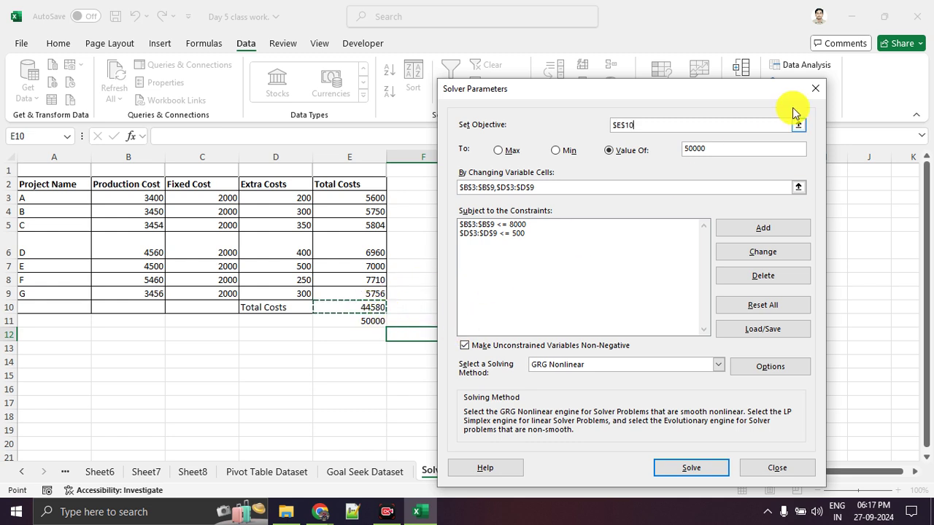
left_click(730, 149)
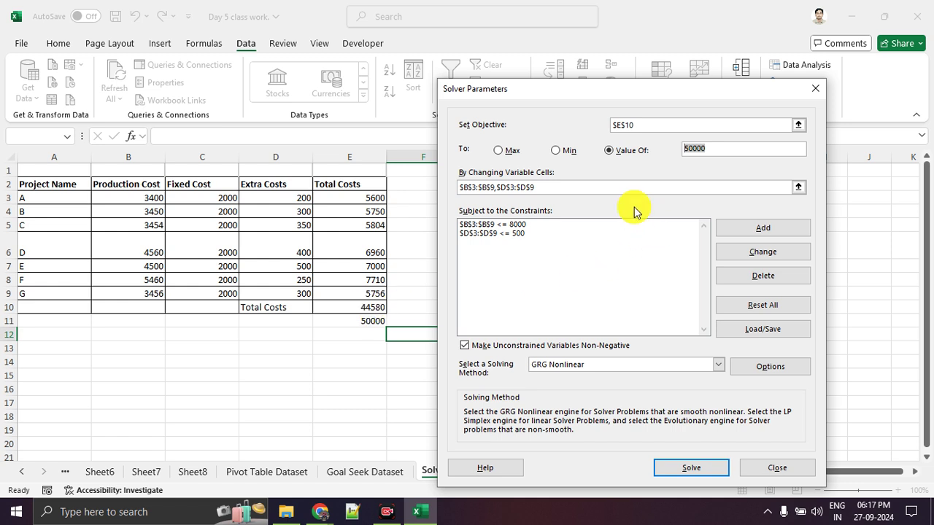
Step: Set Solver's variable cells to the extra costs in D3:D9 and the production costs in B3:B9
left_click_drag(577, 187, 433, 190)
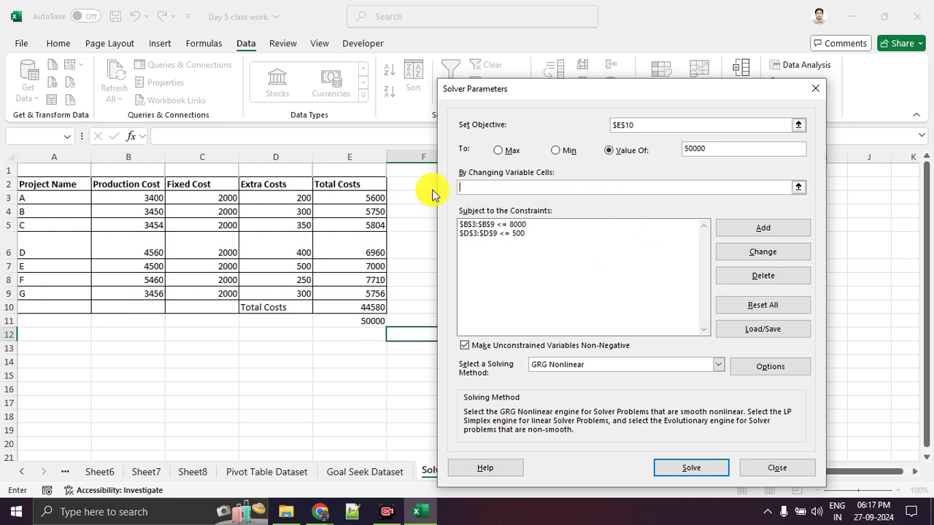
left_click_drag(550, 88, 539, 277)
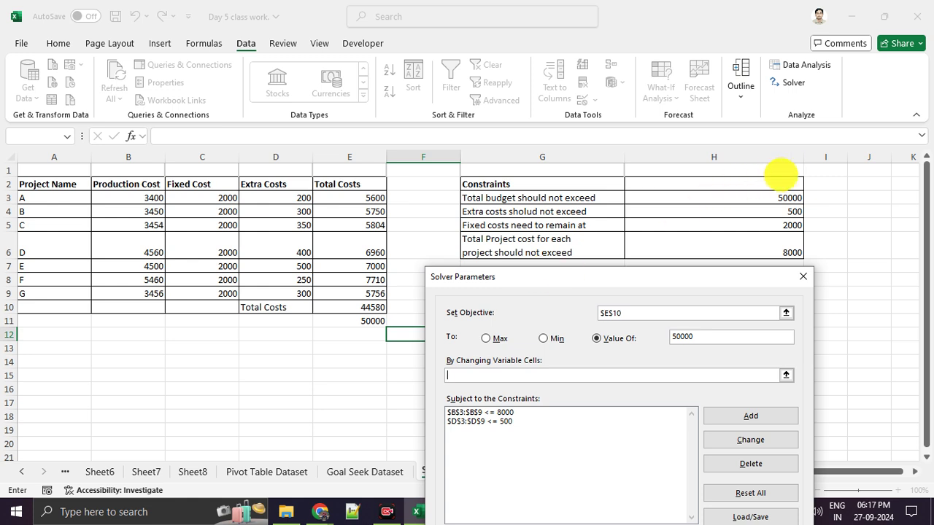
left_click_drag(799, 198, 802, 208)
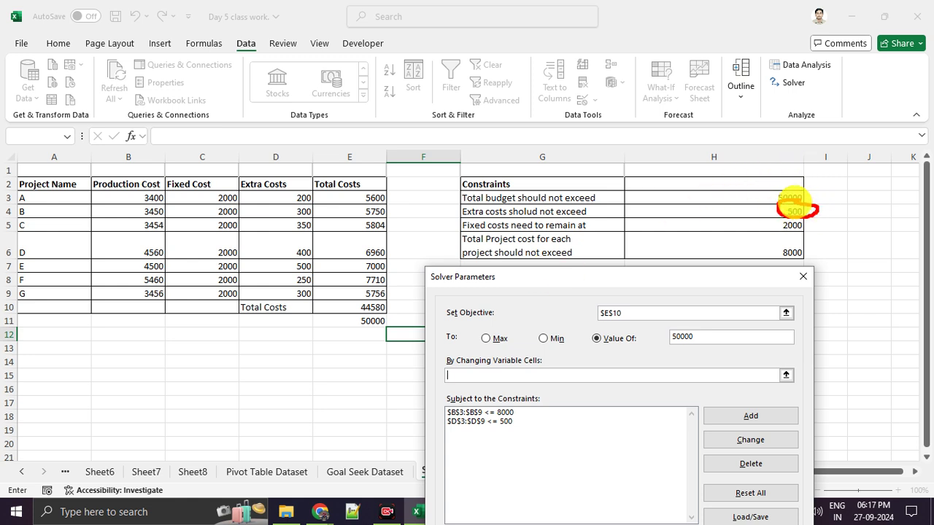
left_click_drag(241, 191, 188, 189)
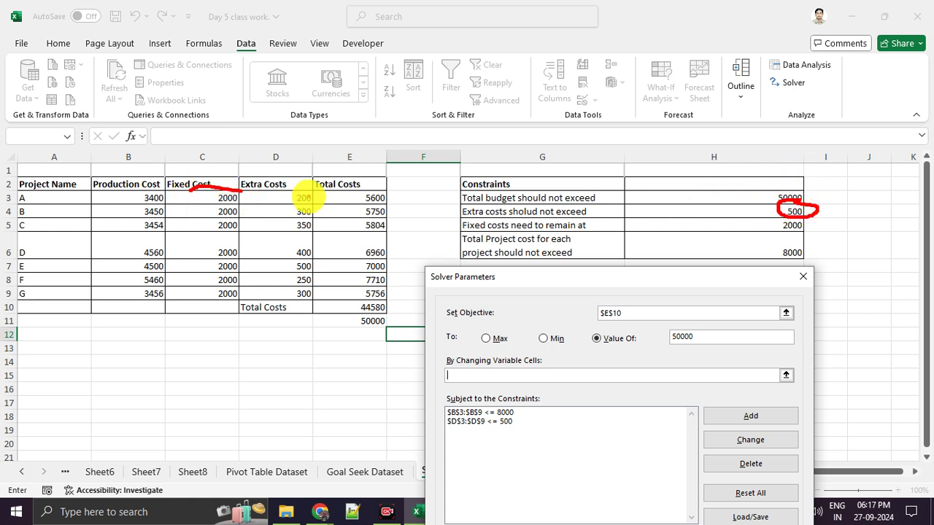
mouse_move(305, 188)
left_mouse_down()
mouse_move(282, 183)
mouse_move(275, 274)
mouse_move(302, 302)
mouse_move(321, 191)
mouse_move(300, 297)
left_mouse_up()
key("Escape")
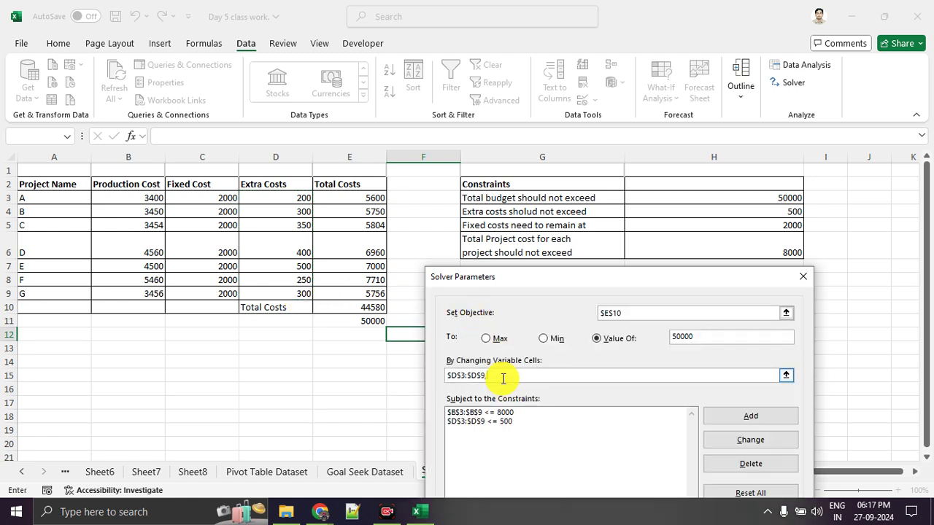
type(",")
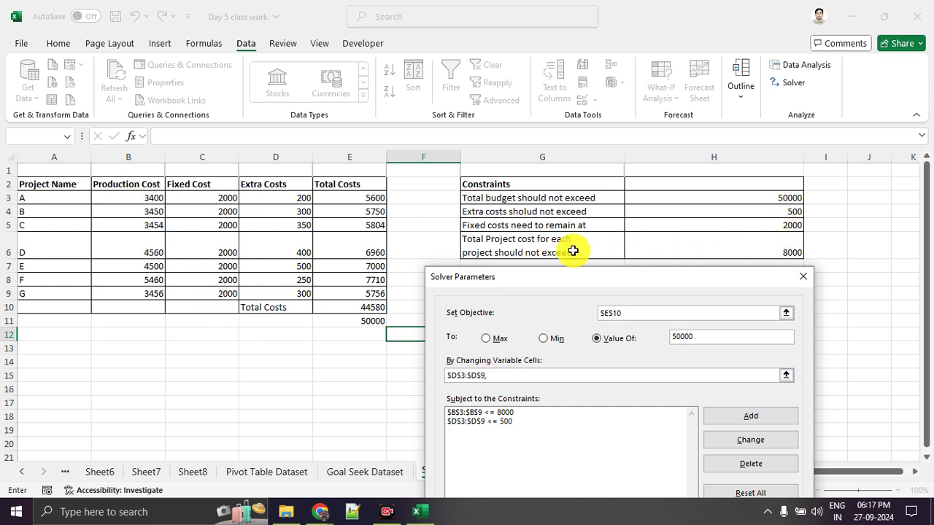
mouse_move(611, 235)
left_mouse_down()
mouse_move(467, 264)
mouse_move(744, 278)
mouse_move(815, 248)
mouse_move(608, 239)
left_mouse_up()
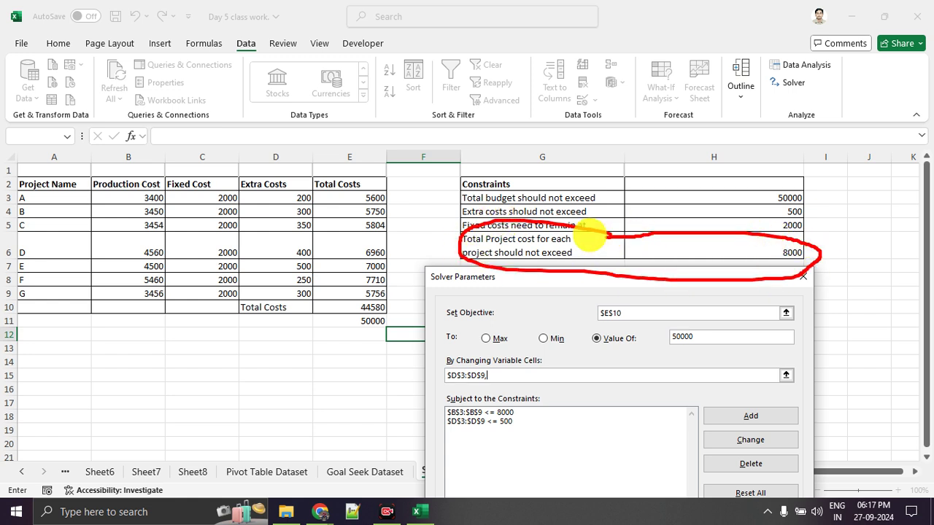
key("Escape")
left_click_drag(125, 202, 125, 296)
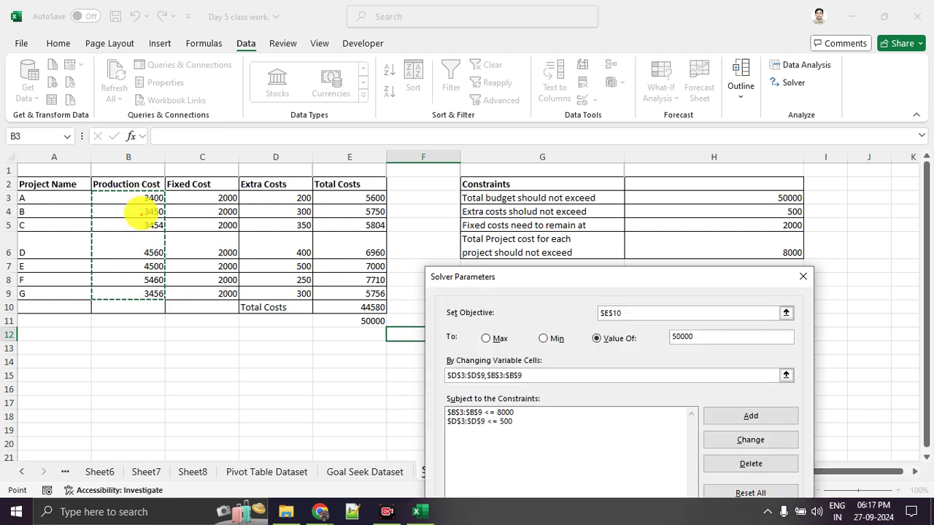
Step: Examine the Fixed Cost column together with the constraint on what fixed costs need to remain at
left_click_drag(124, 207, 122, 231)
left_click_drag(180, 219, 154, 216)
key("Escape")
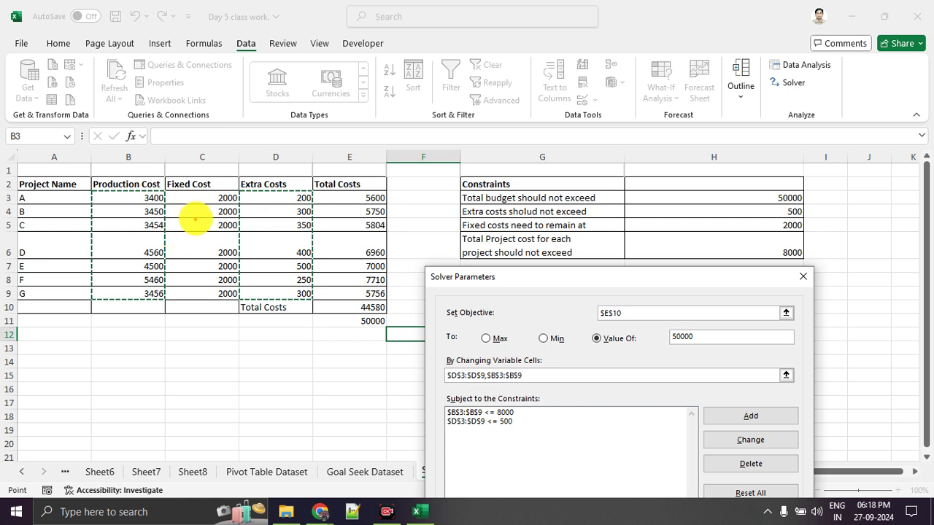
mouse_move(204, 187)
left_mouse_down()
mouse_move(235, 337)
mouse_move(223, 201)
left_mouse_up()
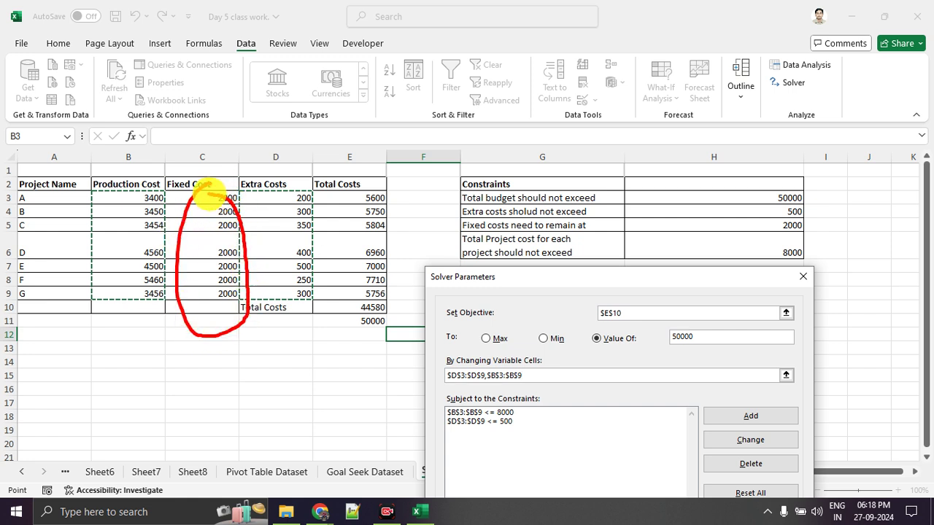
mouse_move(446, 231)
left_mouse_down()
mouse_move(806, 232)
mouse_move(773, 219)
mouse_move(538, 211)
mouse_move(446, 222)
left_mouse_up()
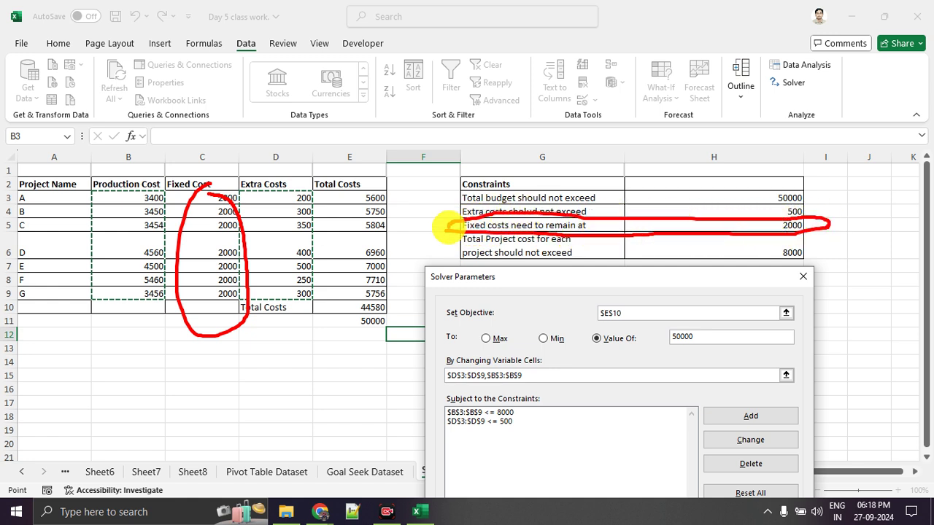
Step: Delete the existing Solver constraints on B3:B9 and D3:D9
left_click_drag(598, 282, 582, 156)
left_click(476, 288)
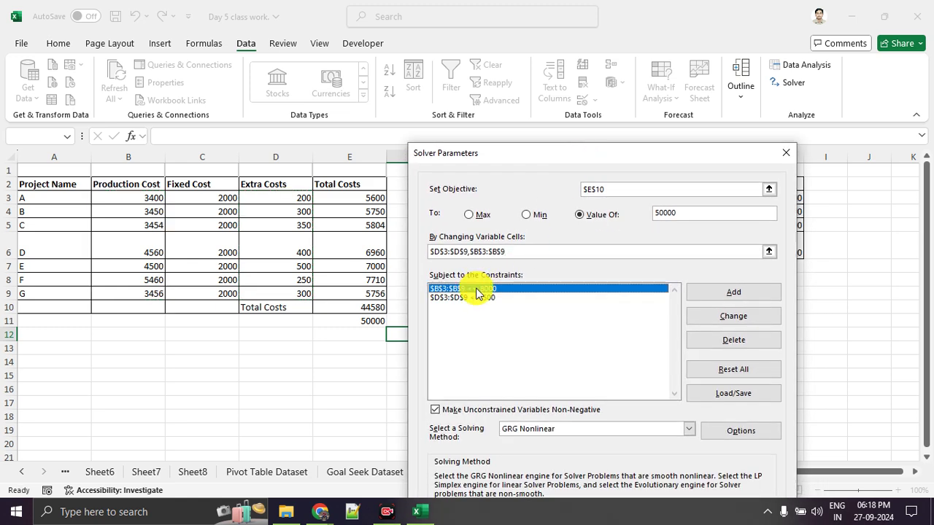
left_click(744, 342)
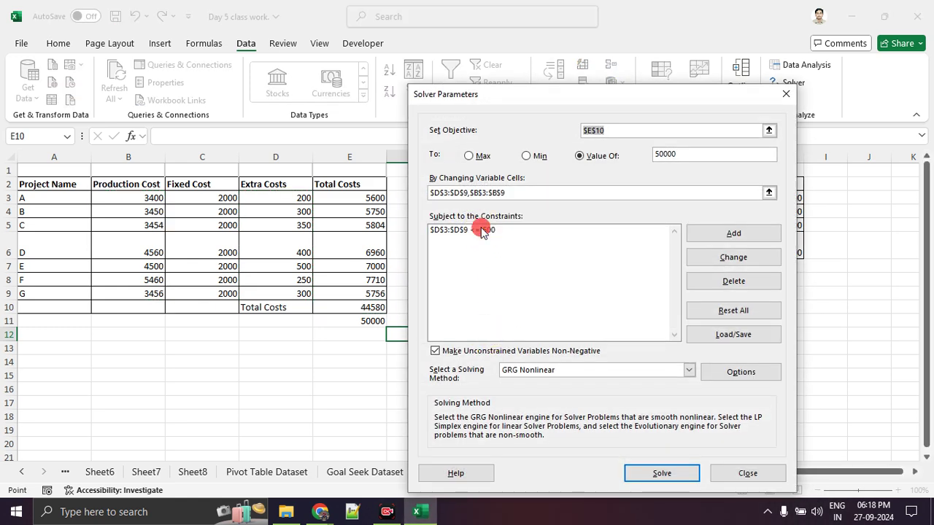
left_click(481, 231)
left_click(767, 282)
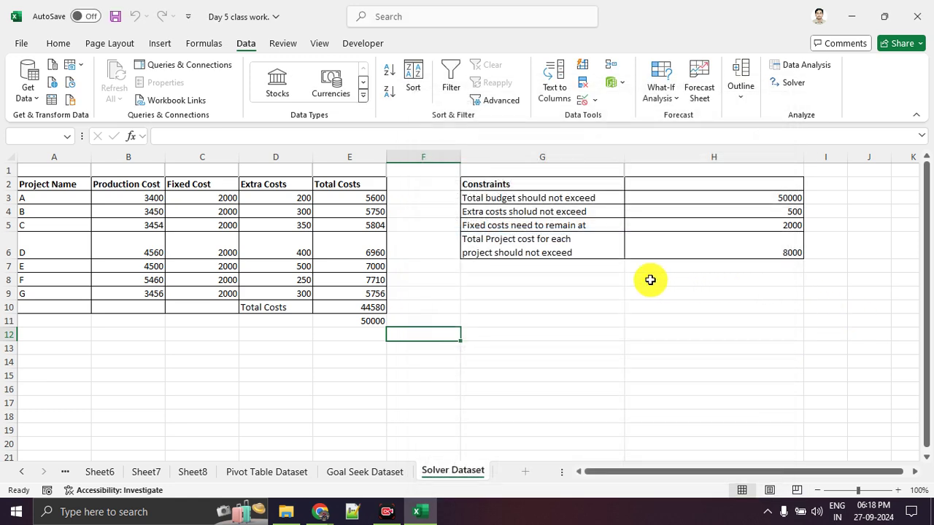
mouse_move(560, 215)
left_mouse_down()
mouse_move(431, 213)
mouse_move(412, 328)
mouse_move(597, 356)
mouse_move(667, 260)
mouse_move(609, 215)
mouse_move(548, 221)
left_mouse_up()
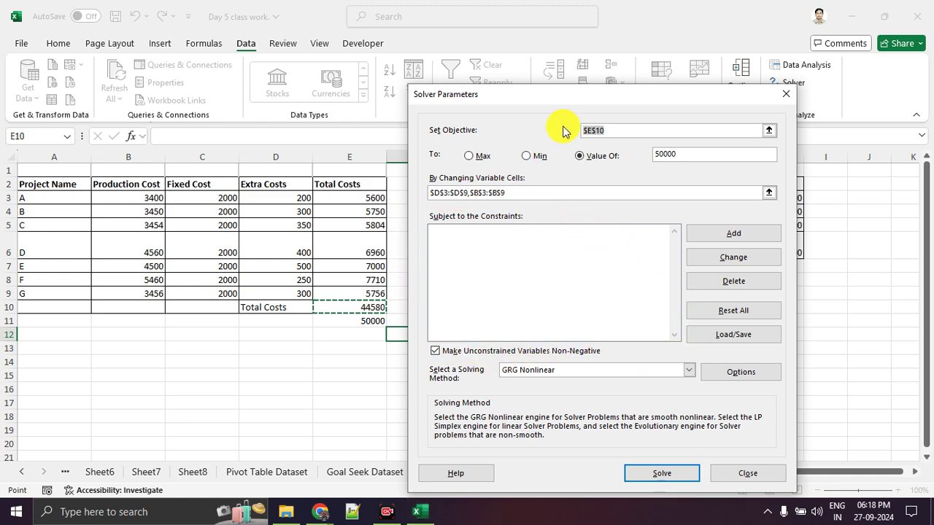
left_click_drag(494, 100, 252, 110)
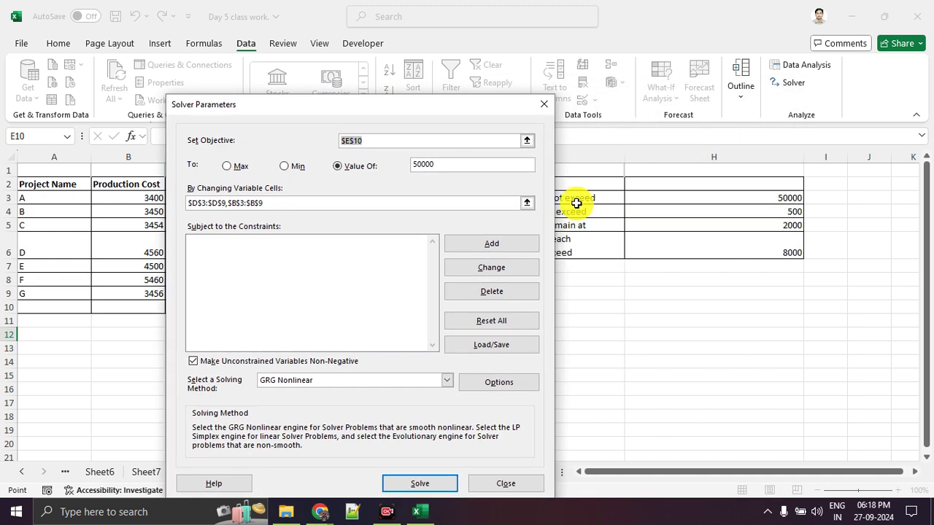
left_click(764, 220)
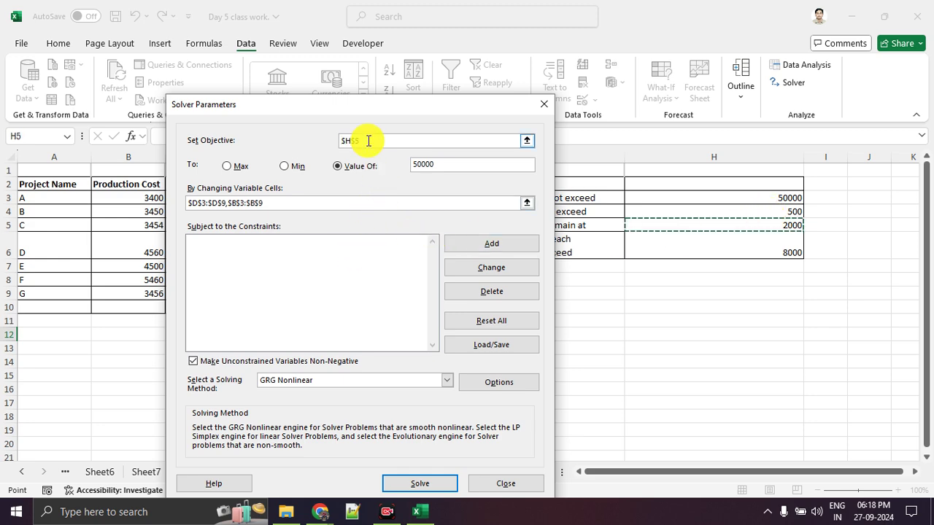
left_click_drag(409, 106, 718, 118)
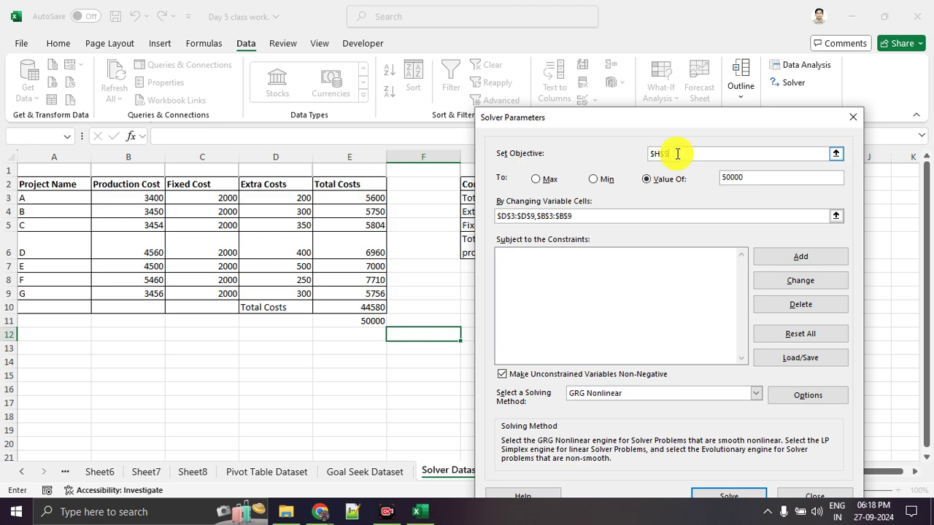
left_click(357, 308)
Step: Add a Solver constraint limiting the extra costs in D3:D9 to <= 500
left_click_drag(677, 133, 504, 95)
left_click(488, 253)
left_click(626, 219)
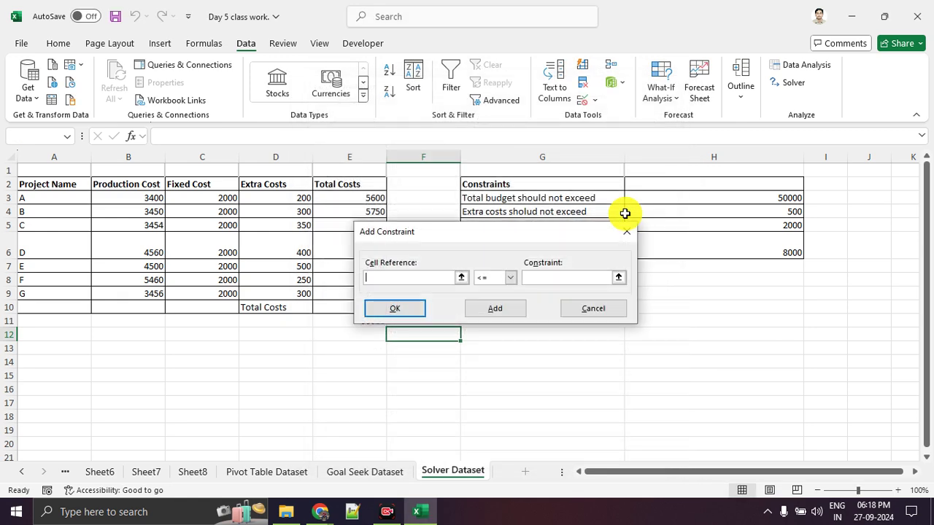
left_click_drag(446, 226, 513, 227)
left_click_drag(291, 196, 288, 292)
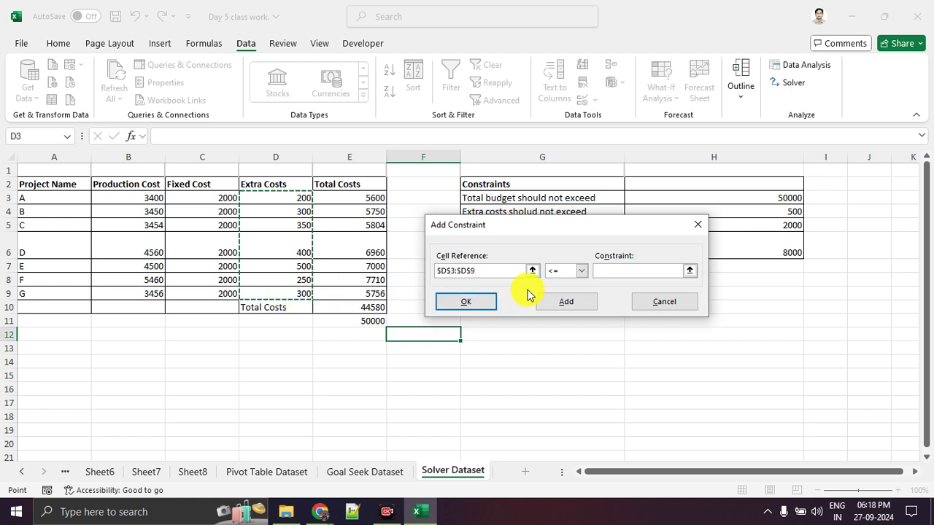
left_click(626, 271)
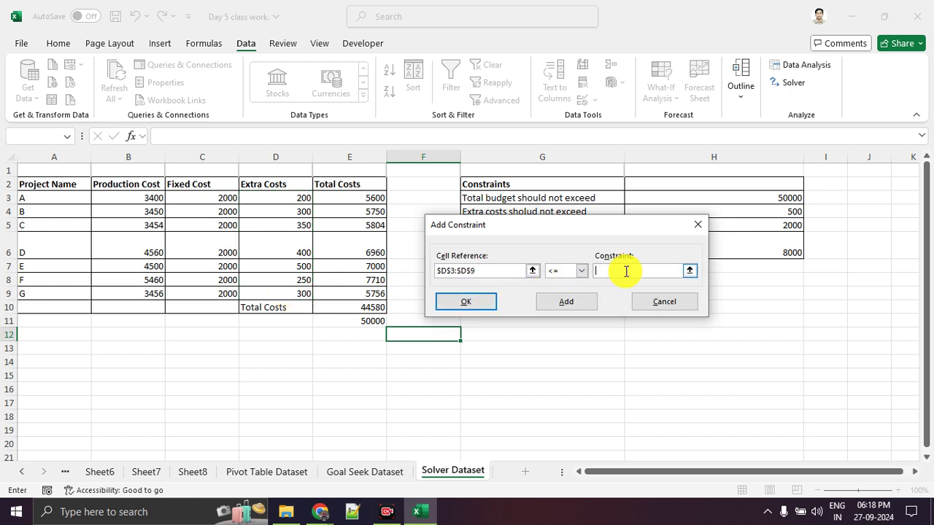
left_click(564, 302)
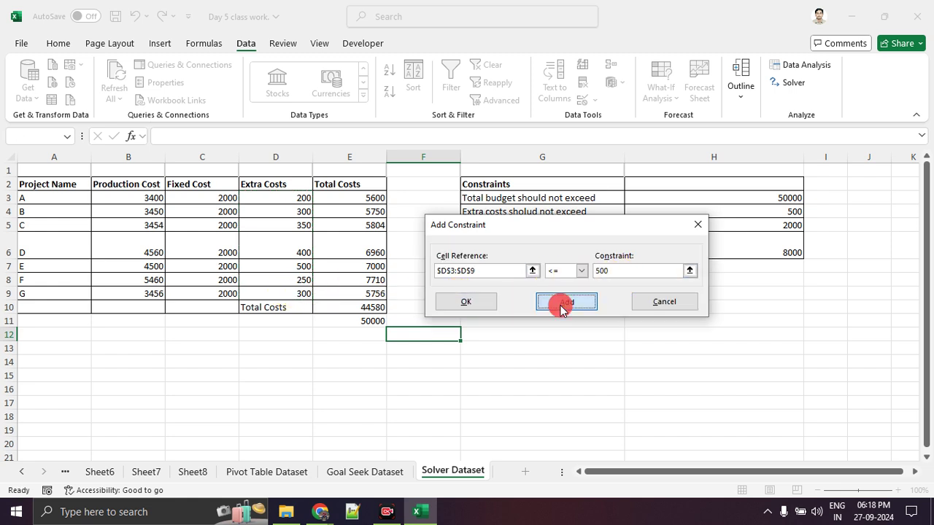
Step: Add a Solver constraint limiting the production costs in B3:B9 to <= 8000, and return to the Solver parameters
left_click_drag(150, 202, 136, 294)
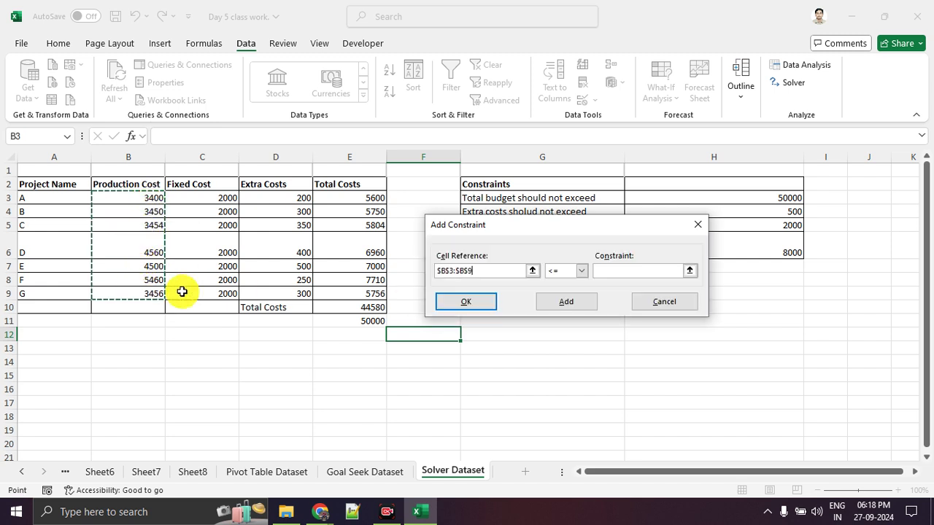
left_click(610, 273)
type("8000")
left_click(581, 271)
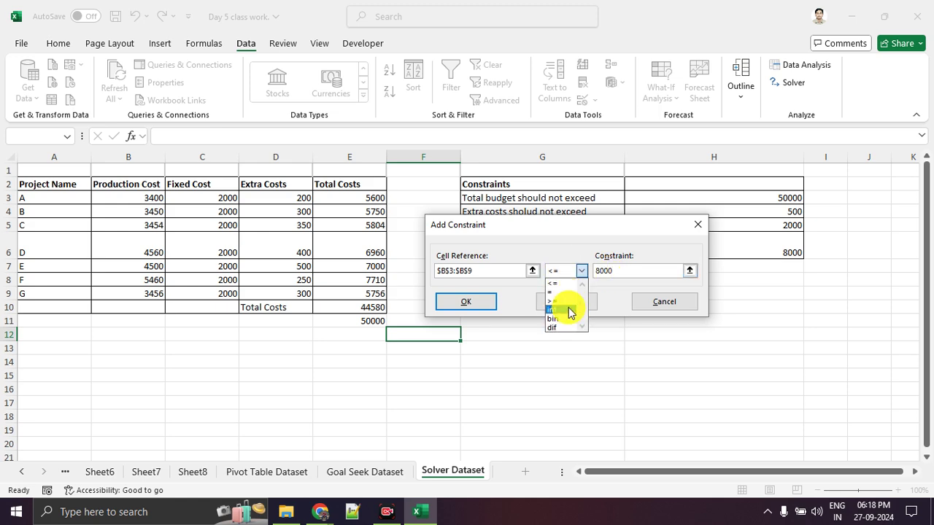
left_click(567, 248)
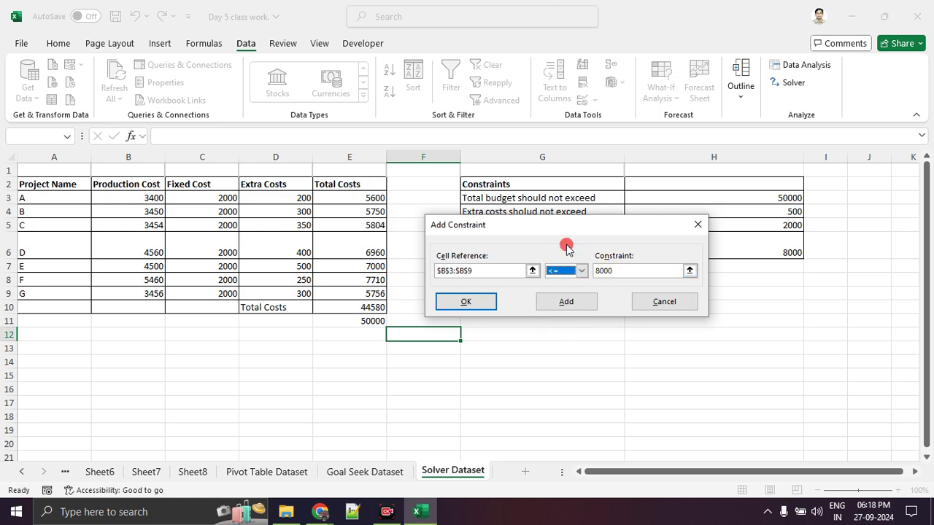
left_click(464, 299)
Step: Check the participants list in the Google Meet call in Chrome, then return to the Solver parameters in the Excel workbook
left_click(328, 514)
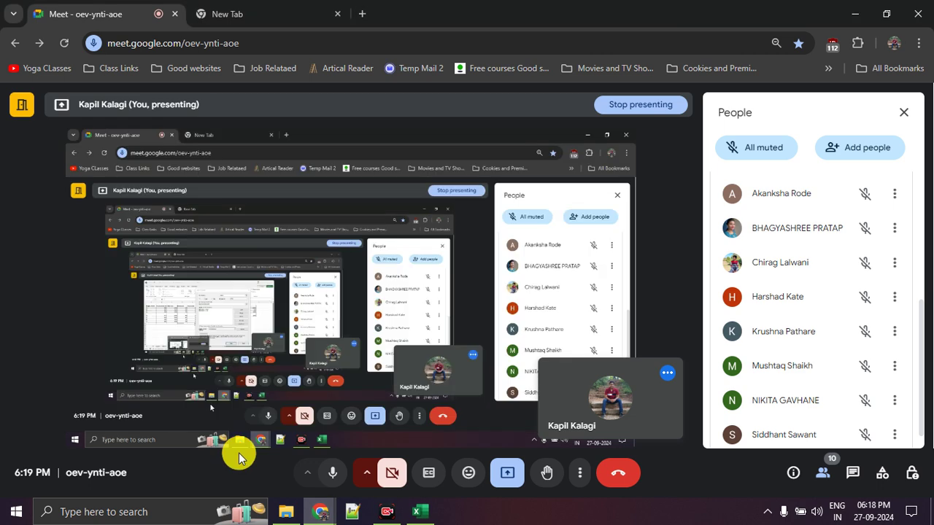
scroll(792, 350, "down", 1)
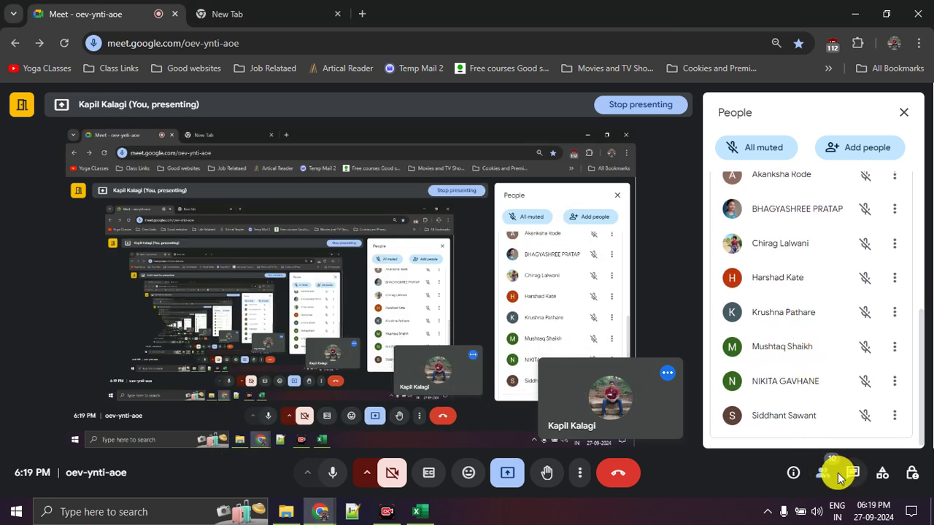
left_click(418, 514)
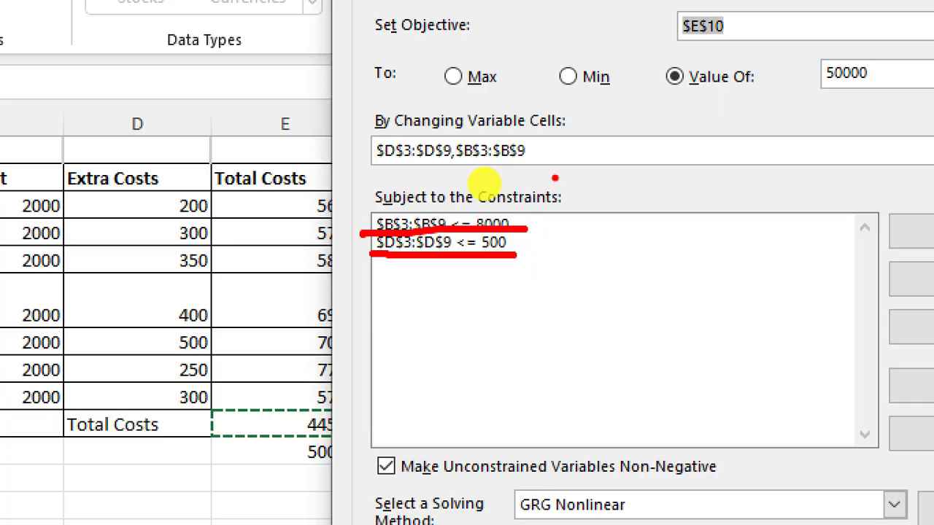
key("Escape")
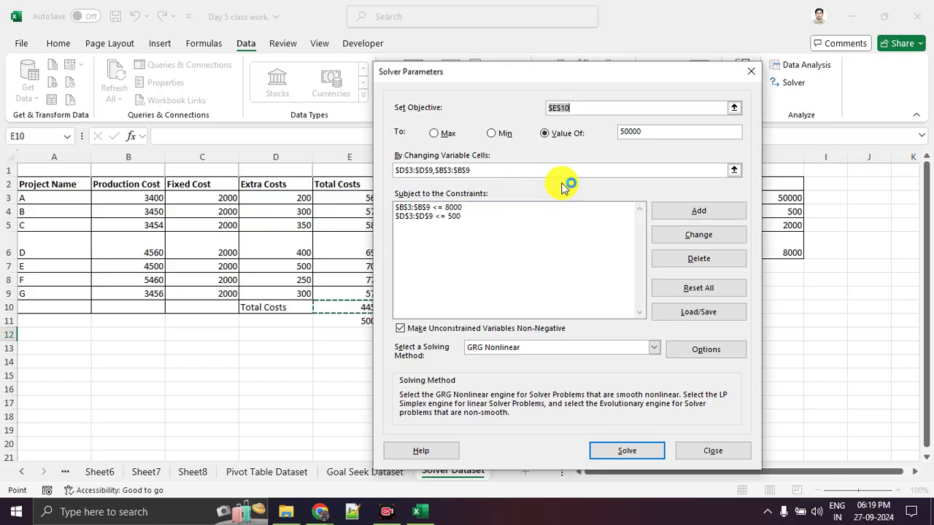
Step: Compare the Solver parameters with the 8000 limit on total project cost in the sheet's constraints table
left_click(585, 111)
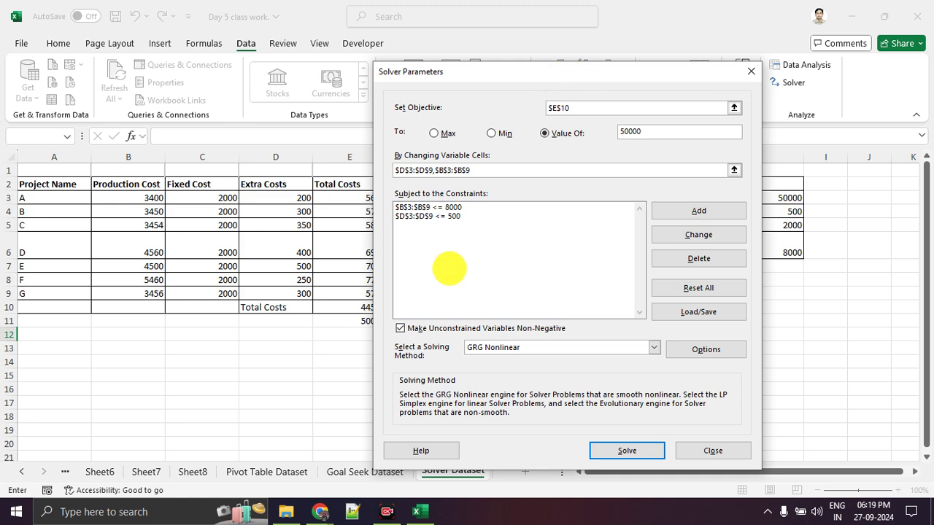
left_click_drag(528, 87, 269, 73)
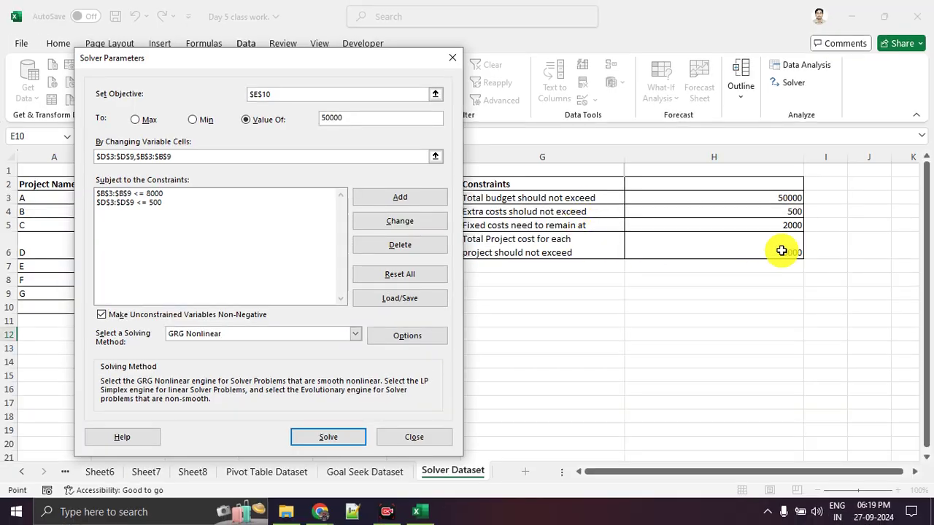
left_click(782, 250)
left_click_drag(350, 58, 682, 302)
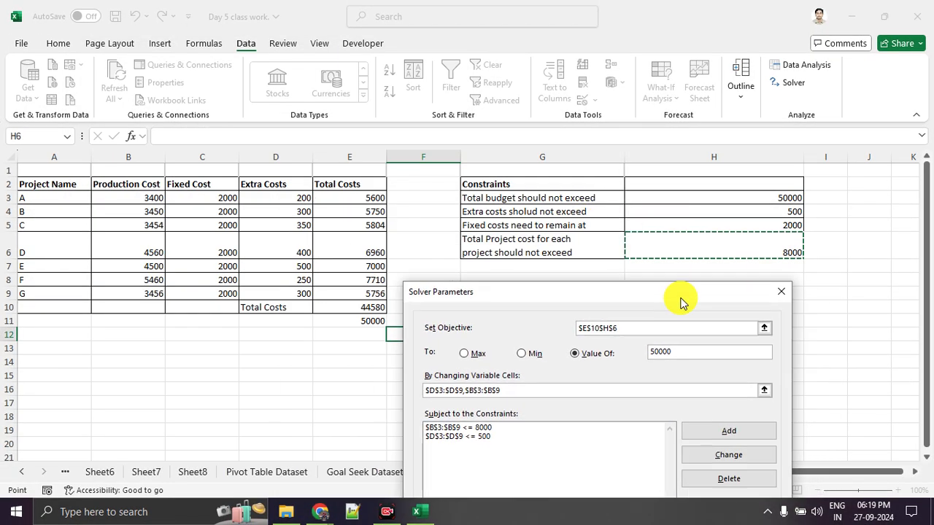
left_click_drag(573, 243, 658, 246)
key("Escape")
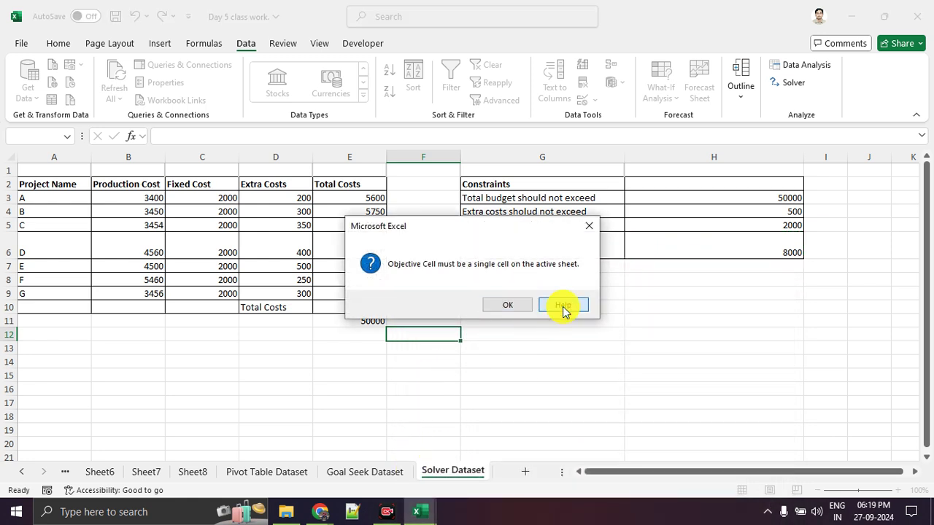
Step: Close the Solver help page in Chrome and switch to the Google Meet call
left_click(589, 226)
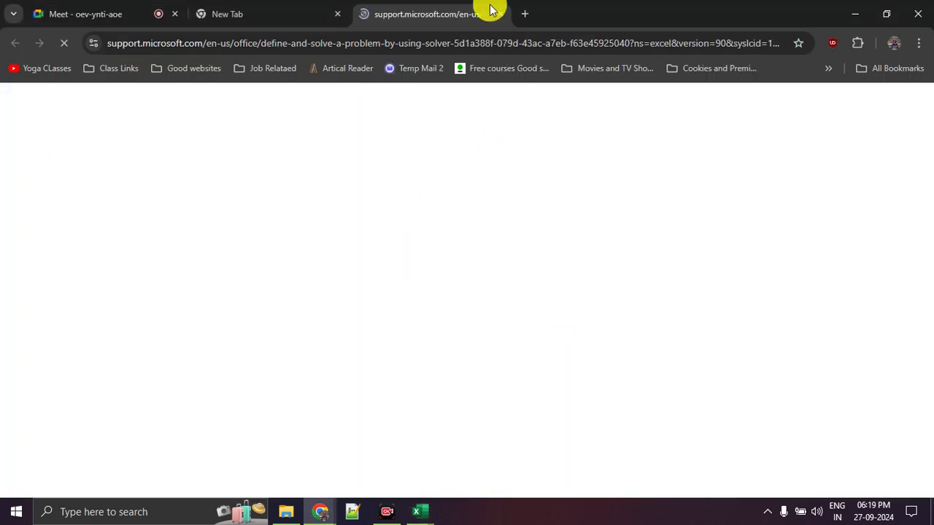
left_click(497, 14)
left_click(136, 16)
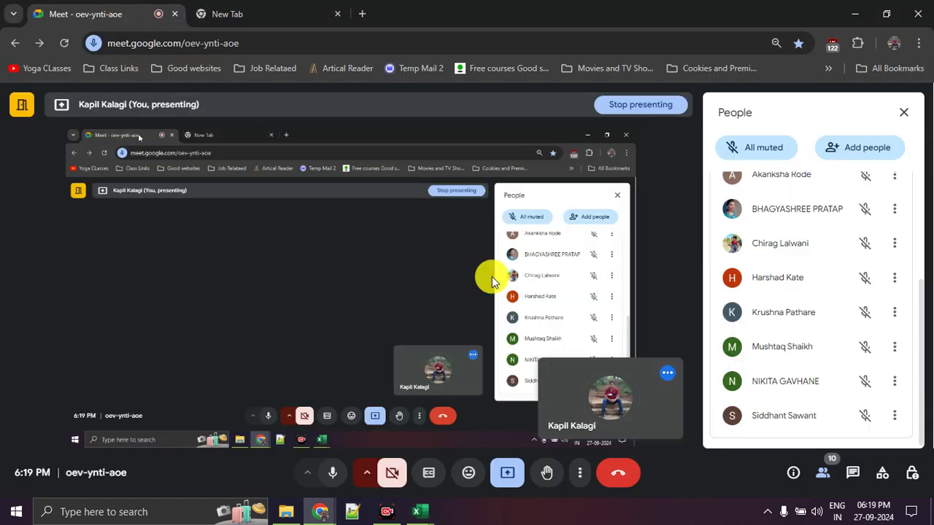
Step: Switch back to the Excel workbook and run Solver with $E$10 as the objective cell and a target value of 50000
mouse_move(430, 504)
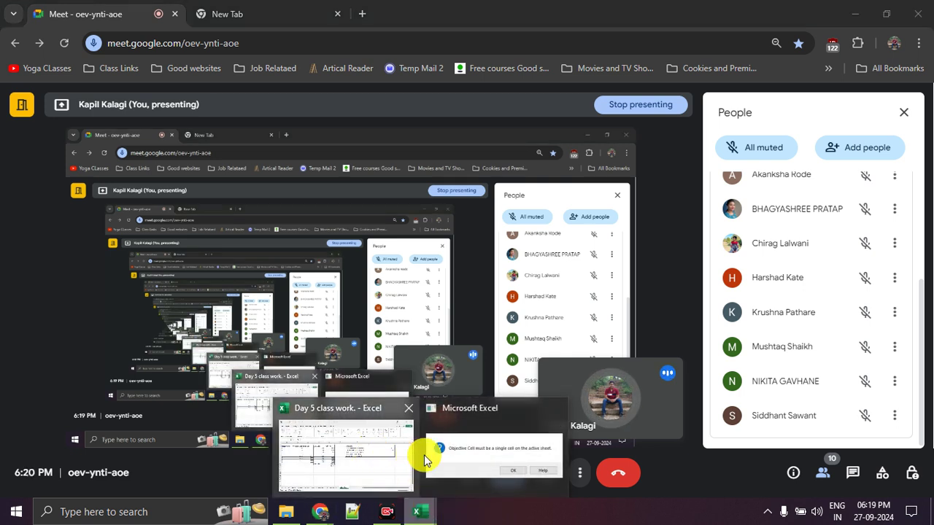
left_click(465, 455)
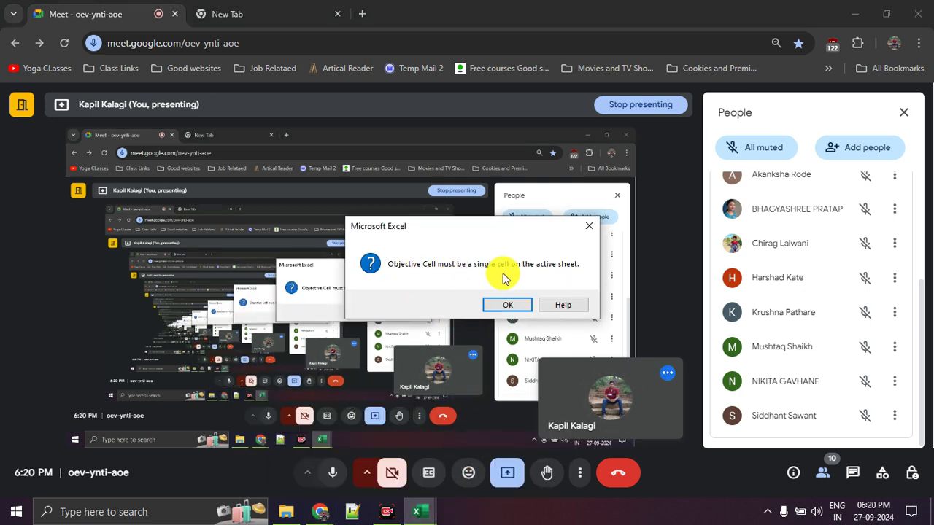
left_click(511, 304)
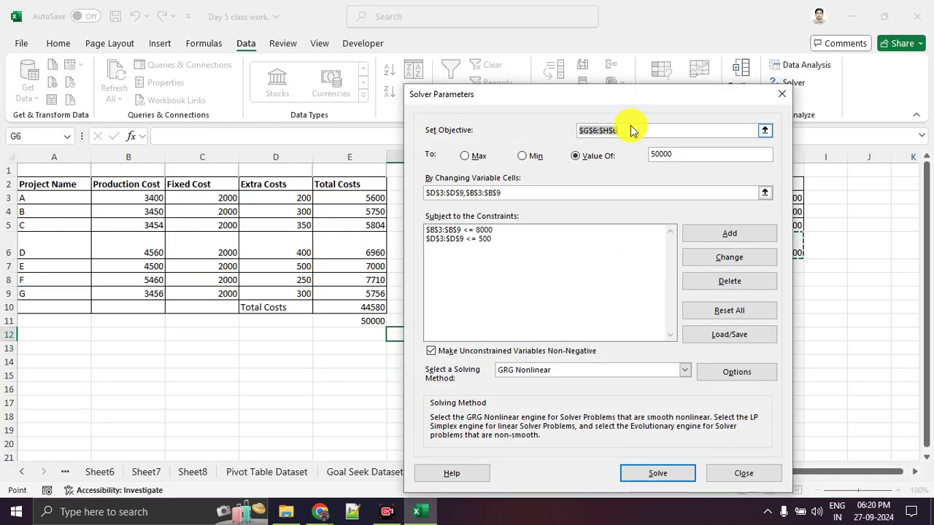
key("BackSpace")
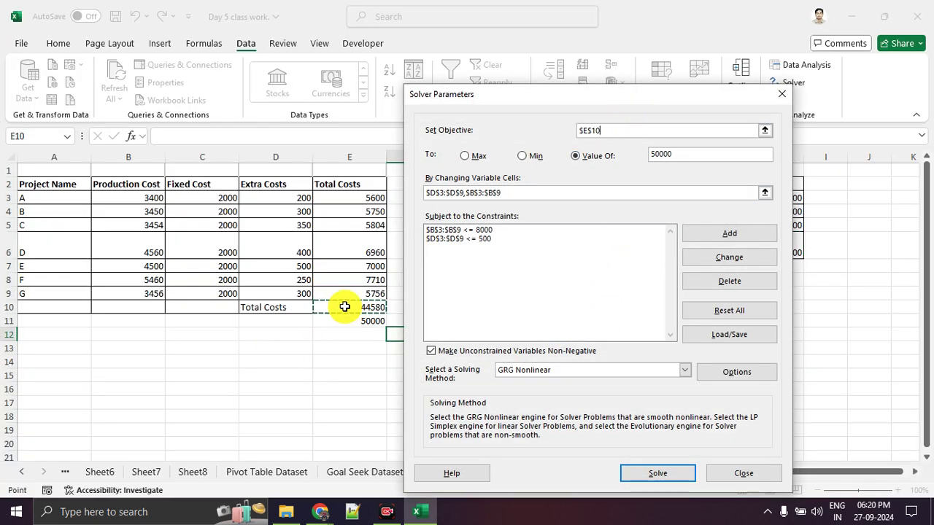
left_click(632, 473)
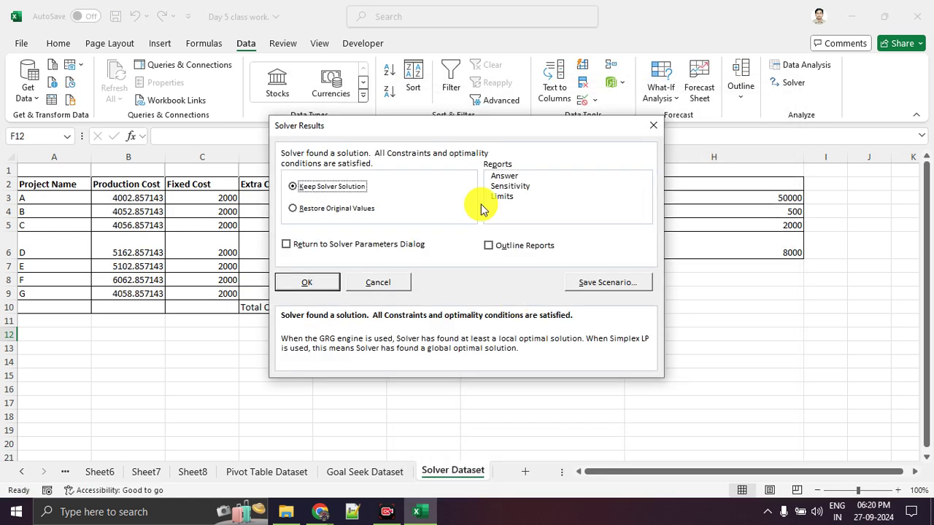
Step: Compare the solved project costs with the constraints table and close the Solver results without keeping the solution
left_click_drag(405, 128, 534, 313)
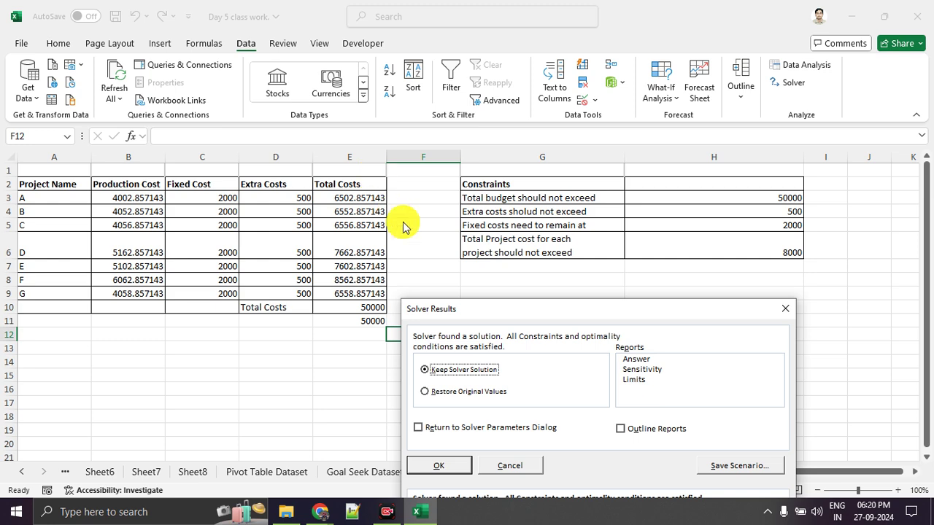
left_click_drag(487, 313, 447, 150)
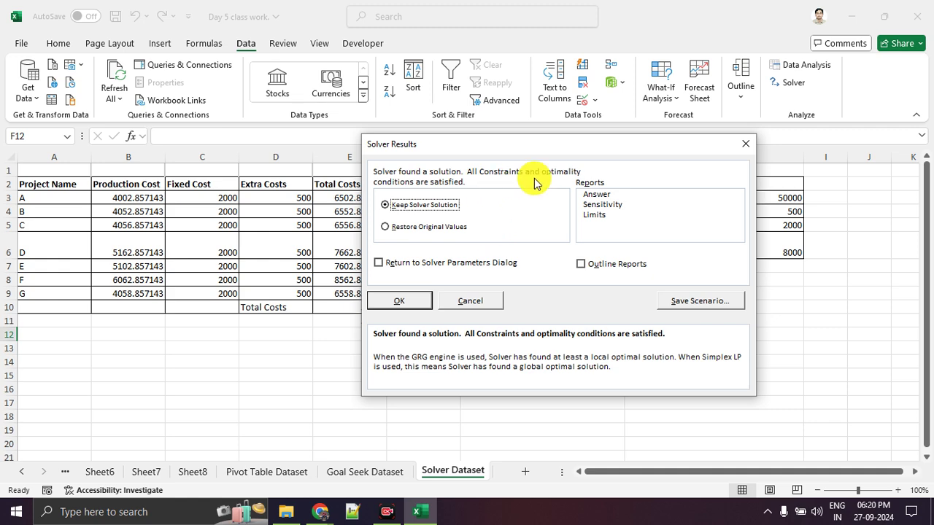
left_click(744, 145)
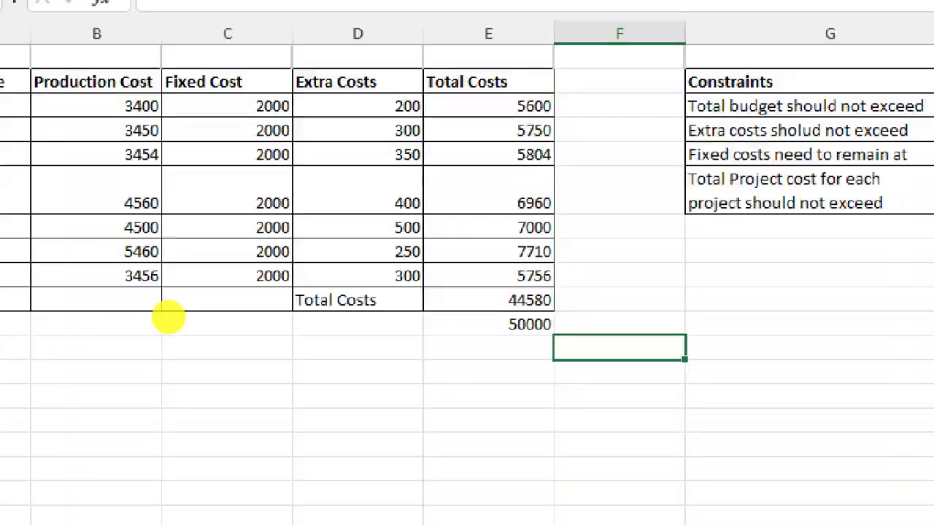
Step: Clear the 50000 entry from cell E11 and check the total costs formula in E10
left_click(519, 324)
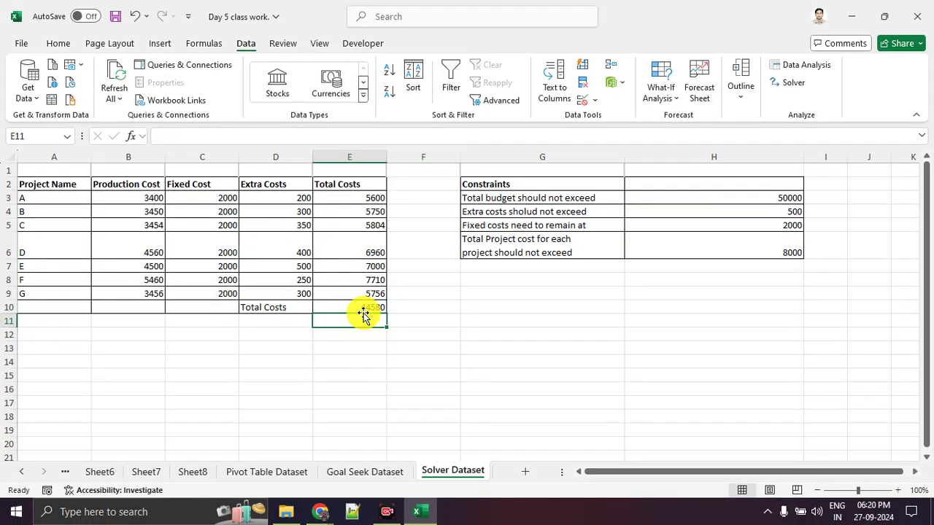
left_click(363, 307)
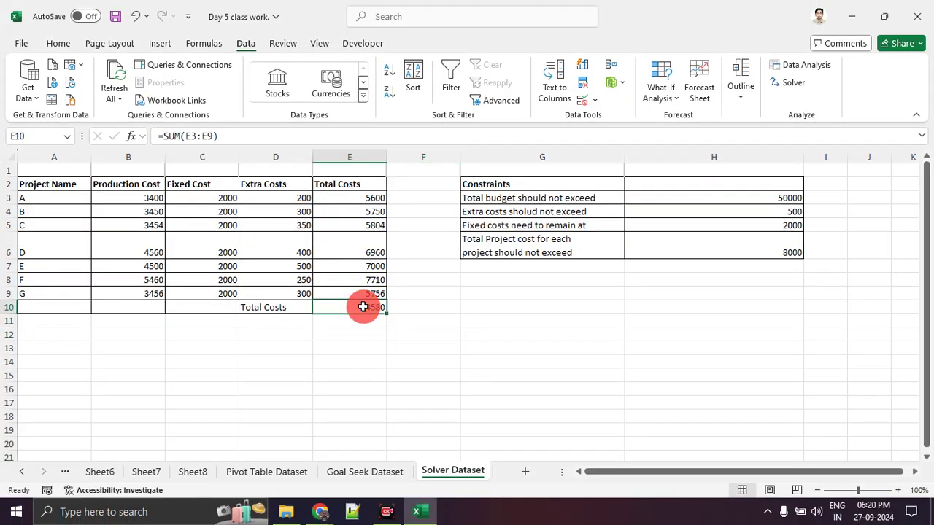
left_click(387, 345)
Step: Examine the limits in the constraints table and the sum formulas in the Total Costs column for the individual projects
left_click_drag(736, 197, 730, 260)
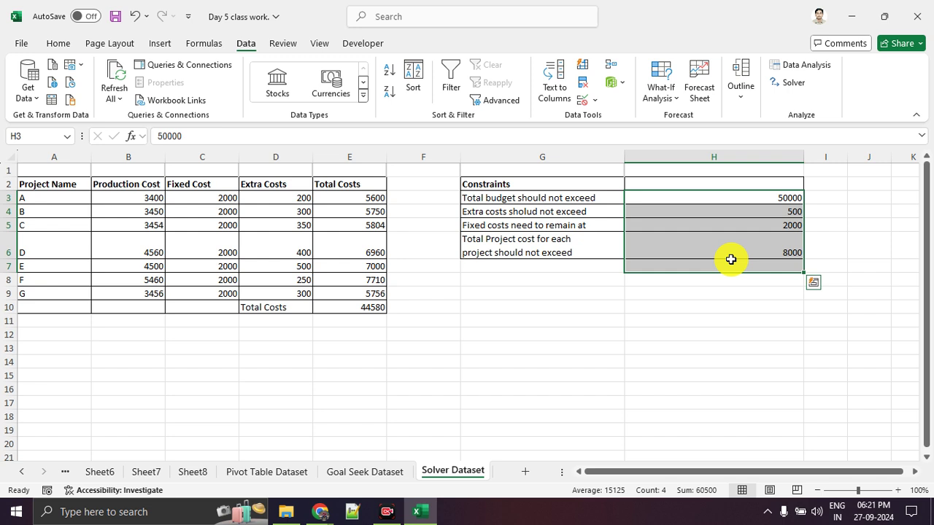
left_click(649, 291)
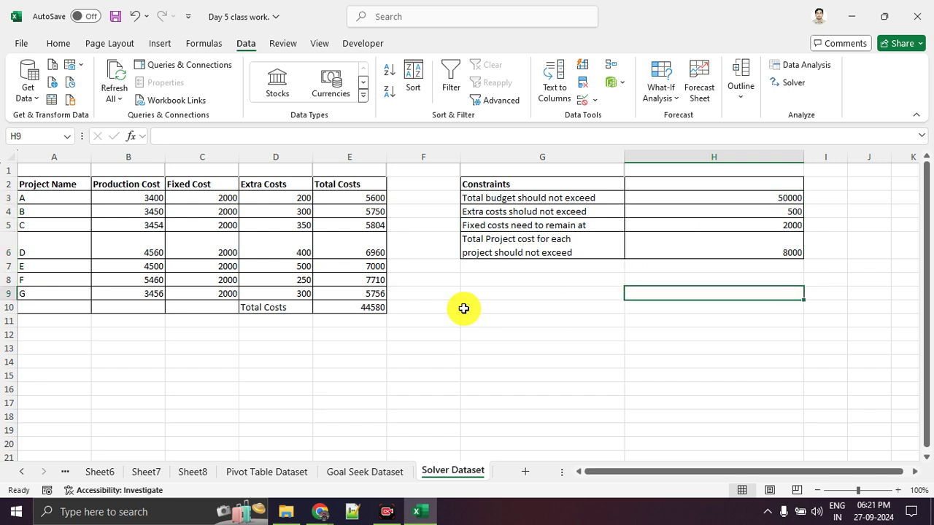
left_click(372, 289)
left_click(371, 280)
left_click(371, 266)
left_click(371, 244)
left_click(368, 225)
left_click(364, 208)
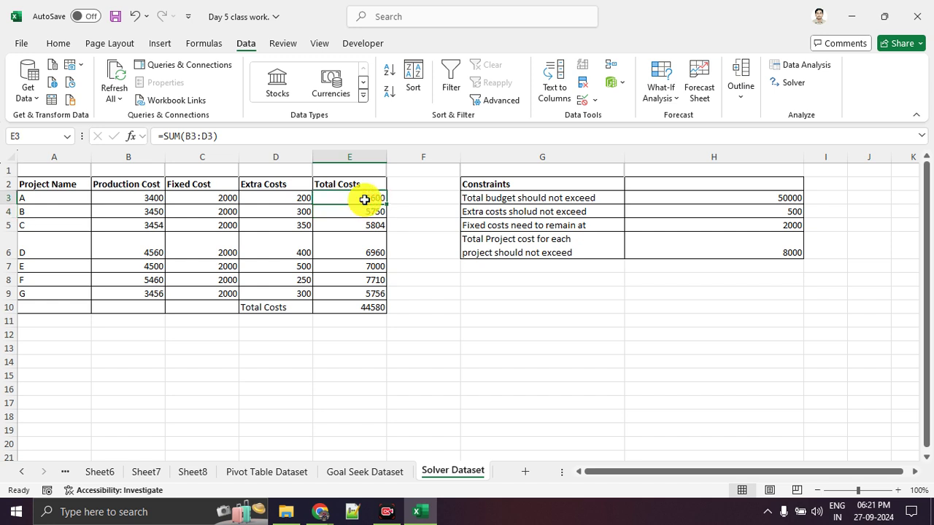
left_click(499, 400)
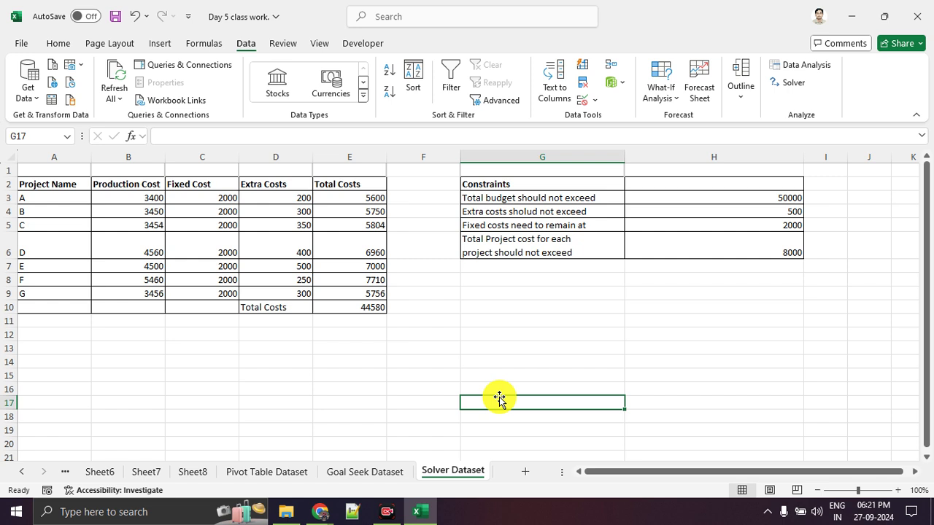
left_click(358, 197)
left_click(361, 210)
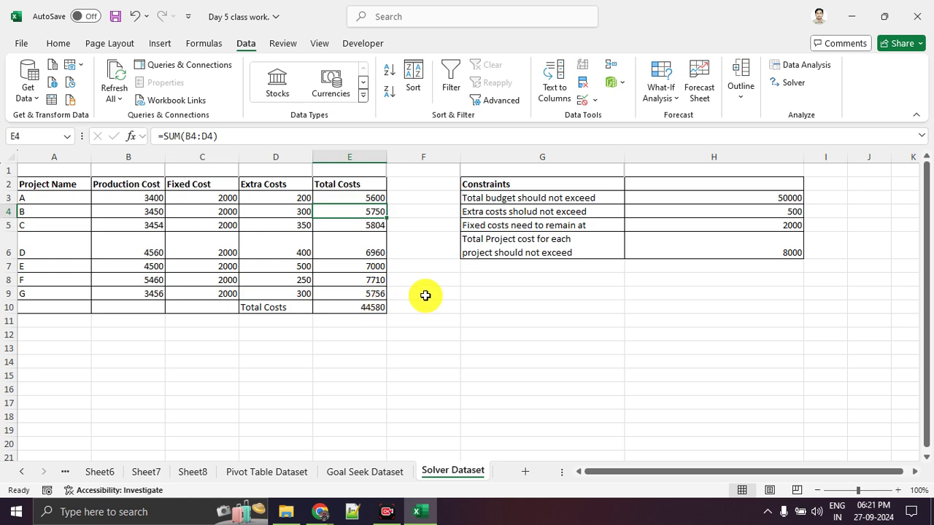
Step: Reopen Solver with cell E10 as the objective and a target value of 50000
left_click(795, 83)
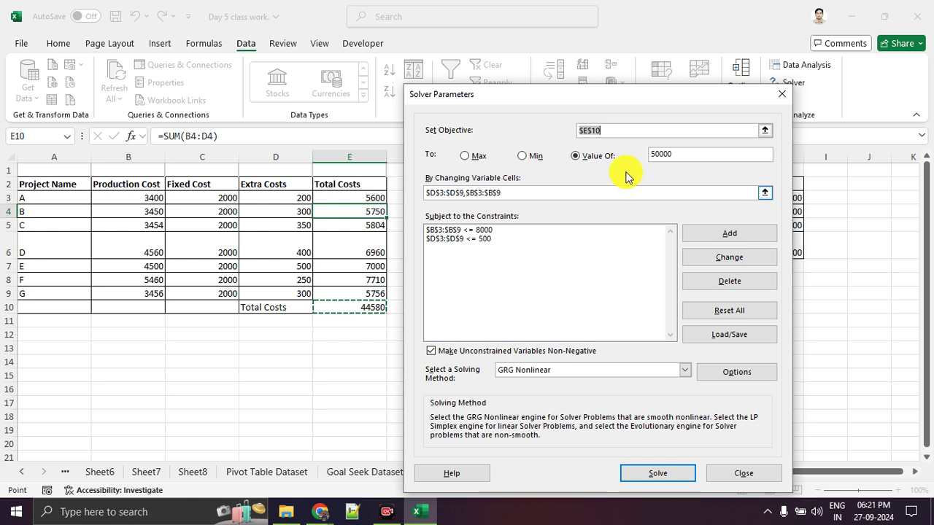
left_click_drag(528, 97, 611, 100)
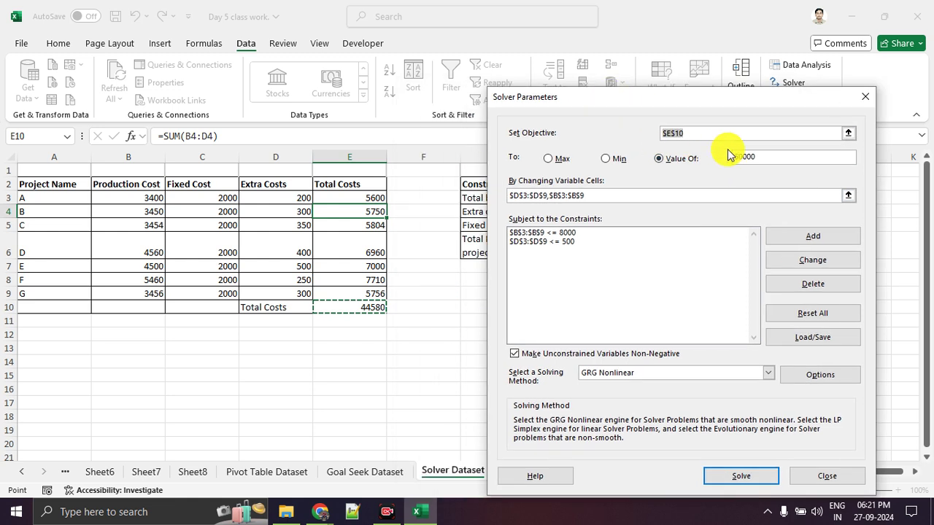
left_click(371, 307)
left_click(757, 155)
left_click(686, 158)
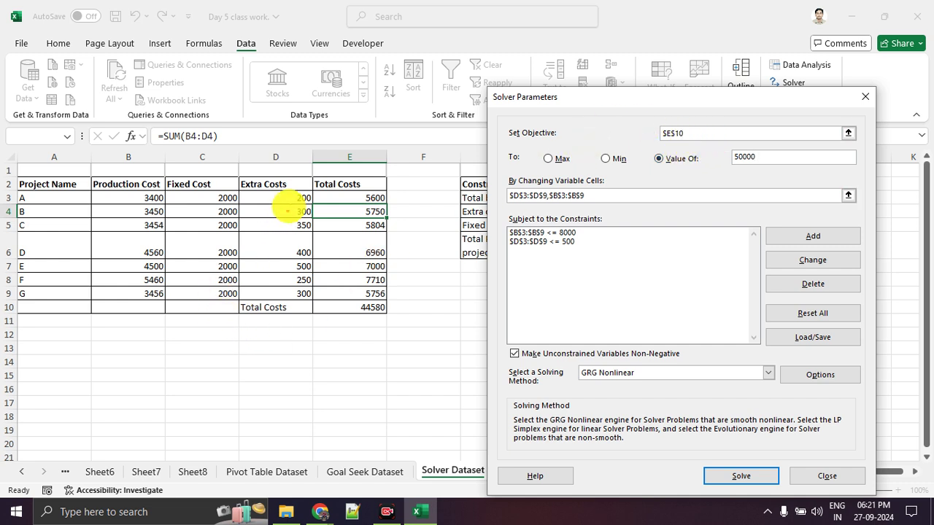
Step: Compare the Extra Costs and Production Cost columns used as Solver variables with the limits in the constraints table
mouse_move(290, 188)
left_mouse_down()
mouse_move(286, 297)
mouse_move(311, 224)
left_mouse_up()
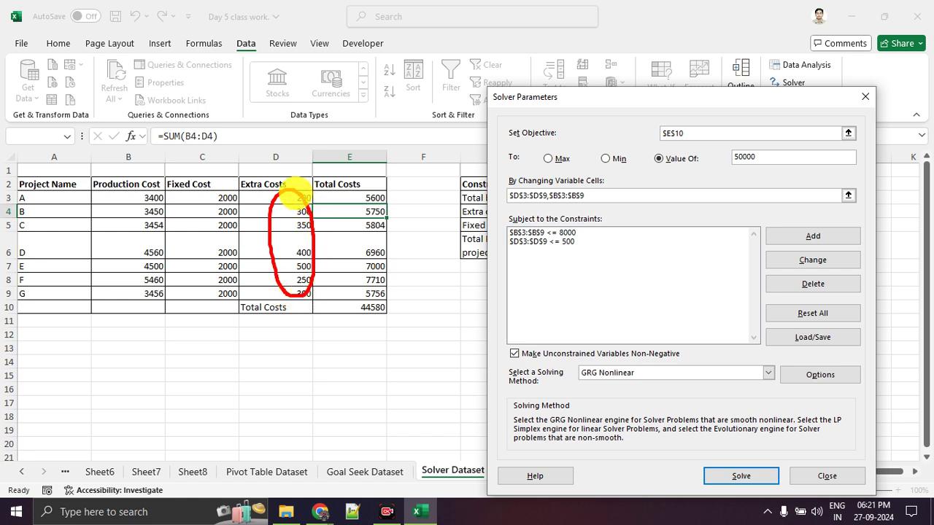
mouse_move(127, 183)
left_mouse_down()
mouse_move(104, 254)
mouse_move(165, 281)
mouse_move(146, 185)
left_mouse_up()
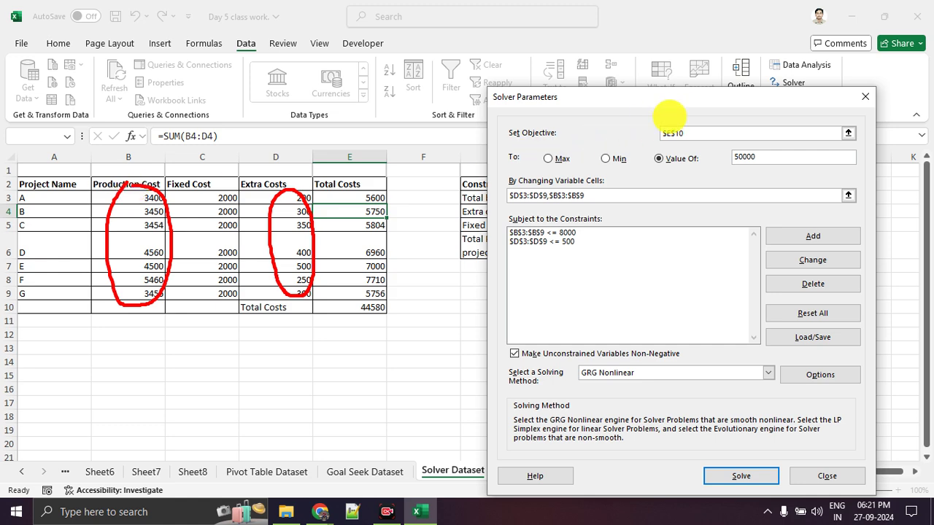
mouse_move(672, 105)
left_mouse_down()
mouse_move(472, 245)
mouse_move(443, 308)
left_mouse_up()
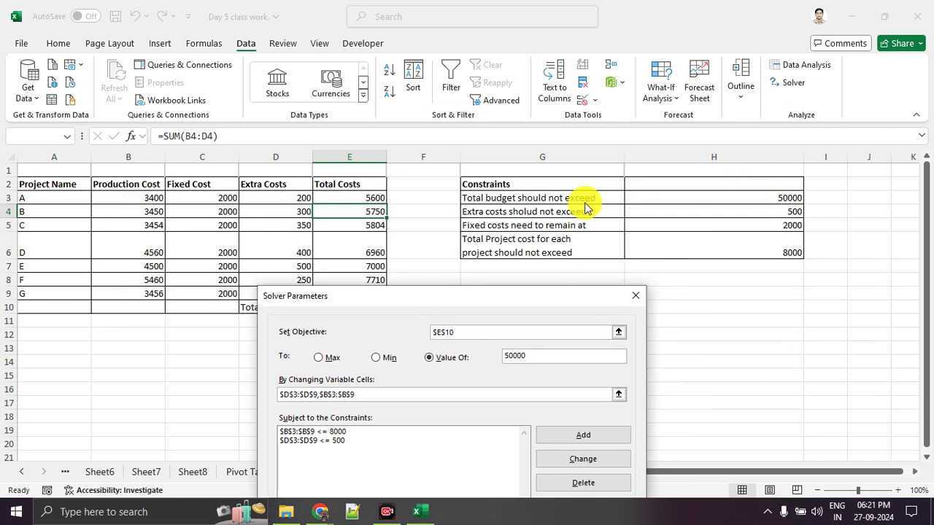
left_click_drag(647, 185, 482, 184)
mouse_move(576, 186)
left_mouse_down()
mouse_move(788, 199)
mouse_move(566, 192)
left_mouse_up()
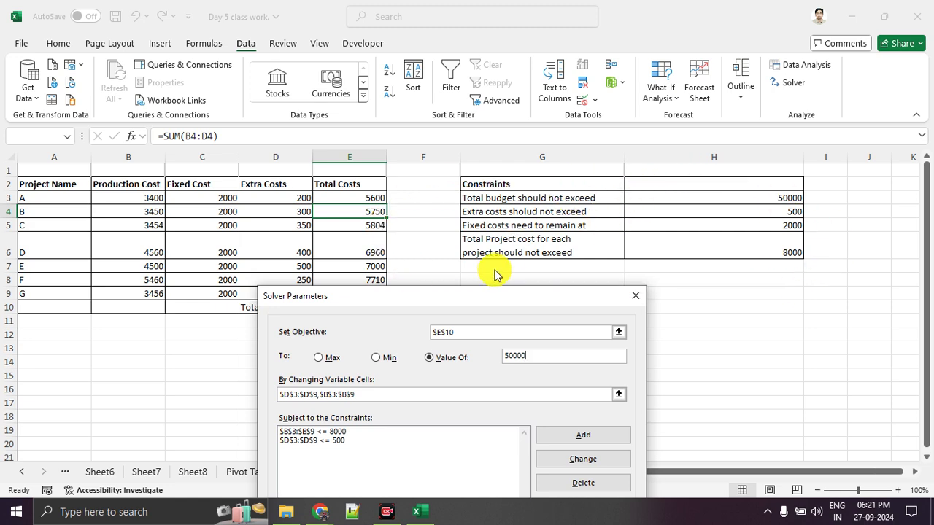
left_click_drag(473, 296, 562, 92)
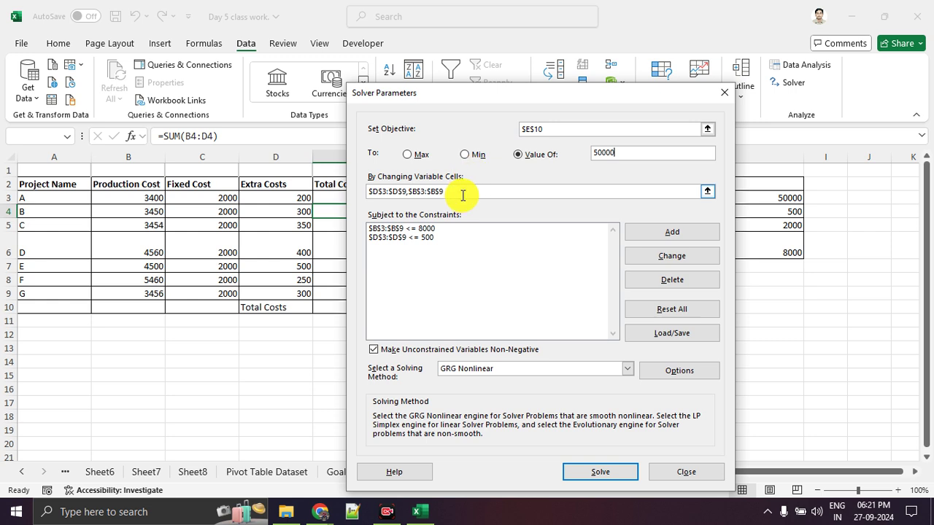
Step: Re-enter Solver's changing variable cells as the extra costs $D$3:$D$9 and the production costs $B$3:$B$9
left_click(456, 193)
key("BackSpace")
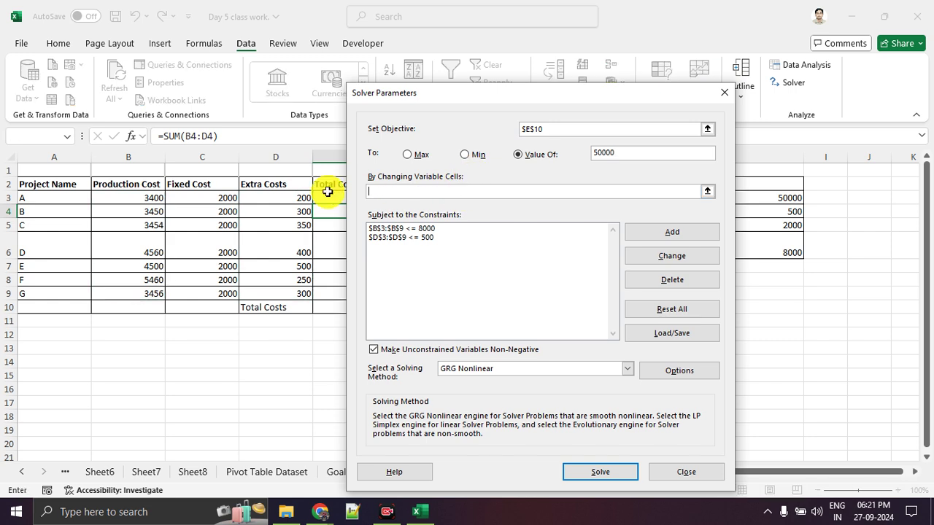
left_click_drag(300, 193, 302, 292)
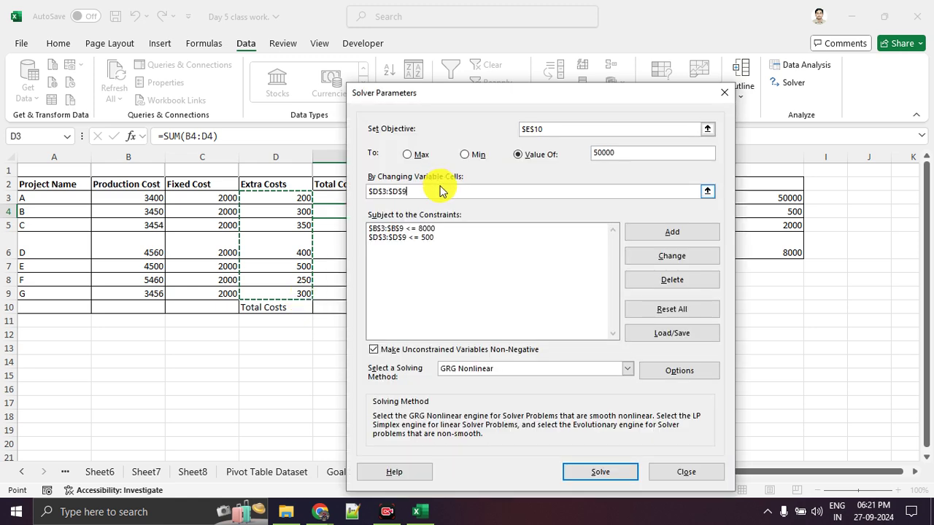
left_click_drag(154, 199, 148, 294)
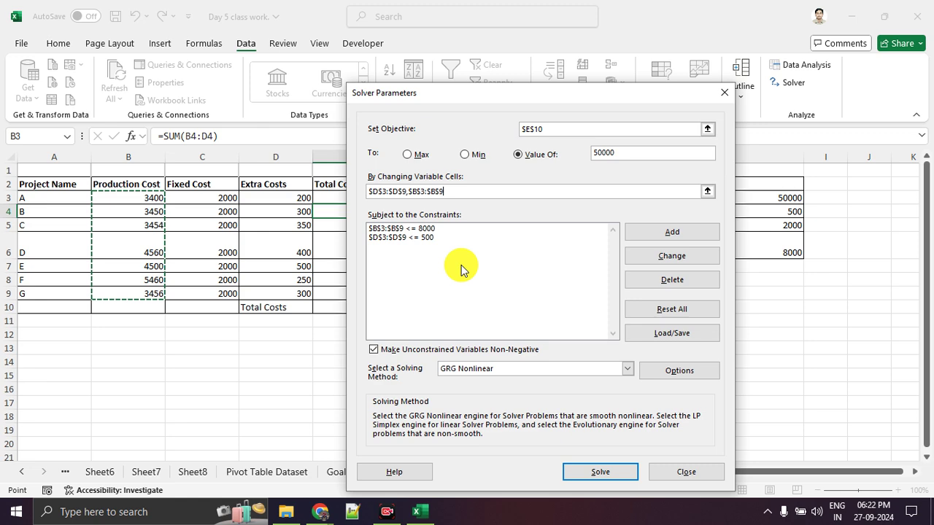
Step: Review the Solver constraints on the production costs and extra costs, along with the options for adding constraints and solving
left_click_drag(460, 102, 423, 88)
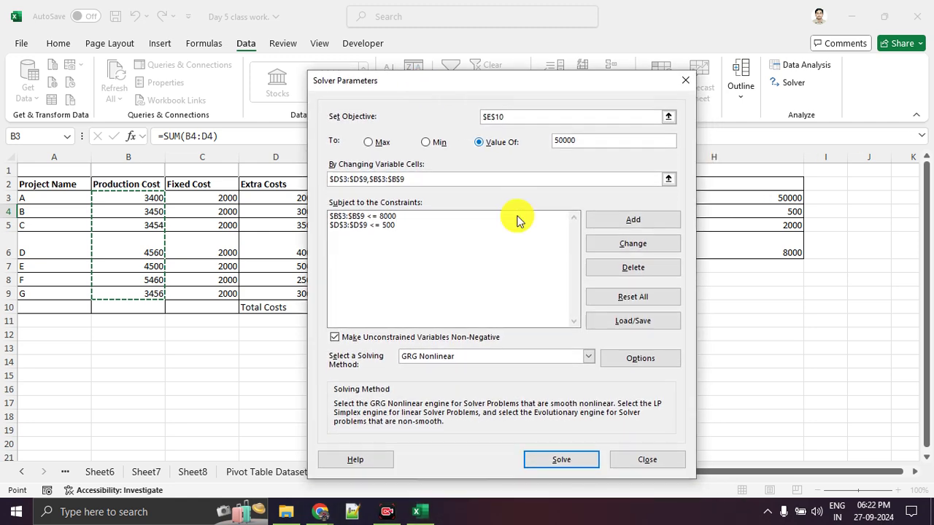
left_click(428, 228)
left_click(440, 217)
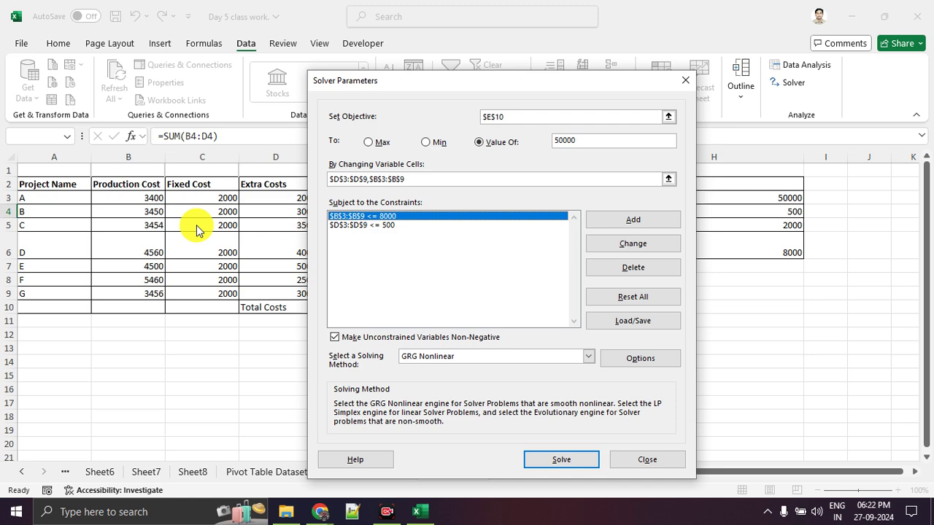
mouse_move(151, 174)
left_mouse_down()
mouse_move(94, 212)
mouse_move(141, 292)
mouse_move(143, 174)
left_mouse_up()
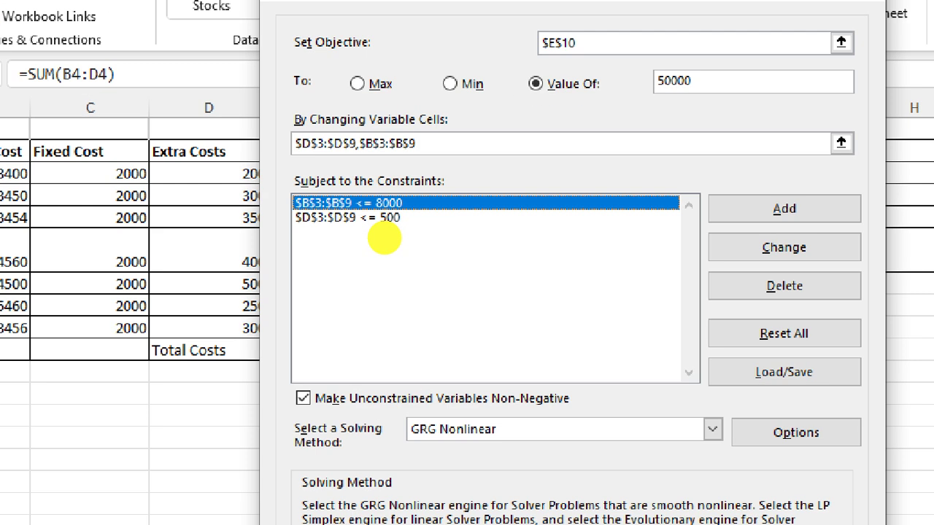
left_click(355, 216)
left_click_drag(364, 225, 447, 223)
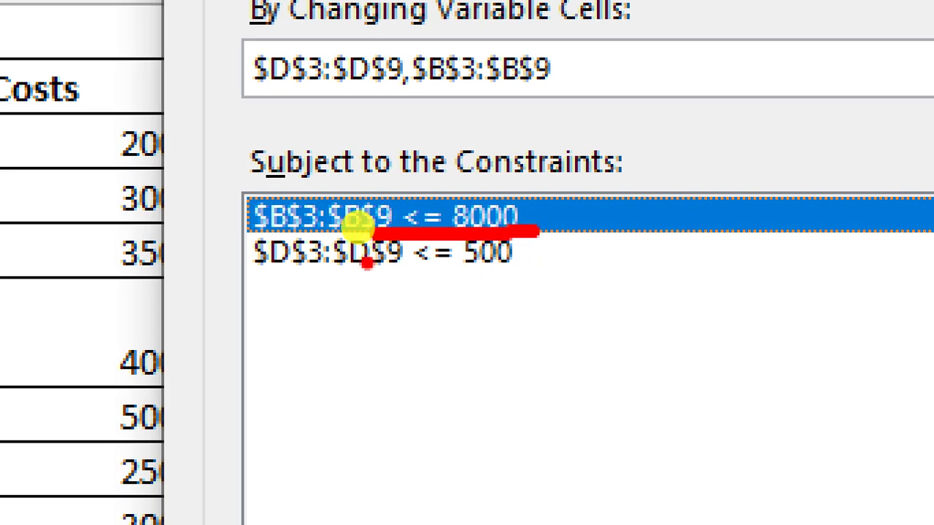
left_click_drag(226, 276, 562, 278)
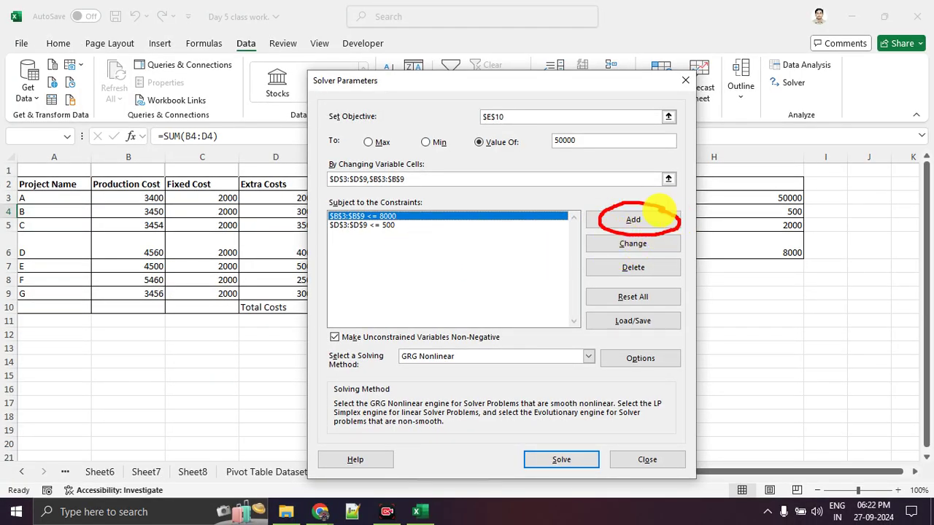
mouse_move(584, 428)
left_mouse_down()
mouse_move(514, 437)
mouse_move(587, 489)
mouse_move(575, 423)
left_mouse_up()
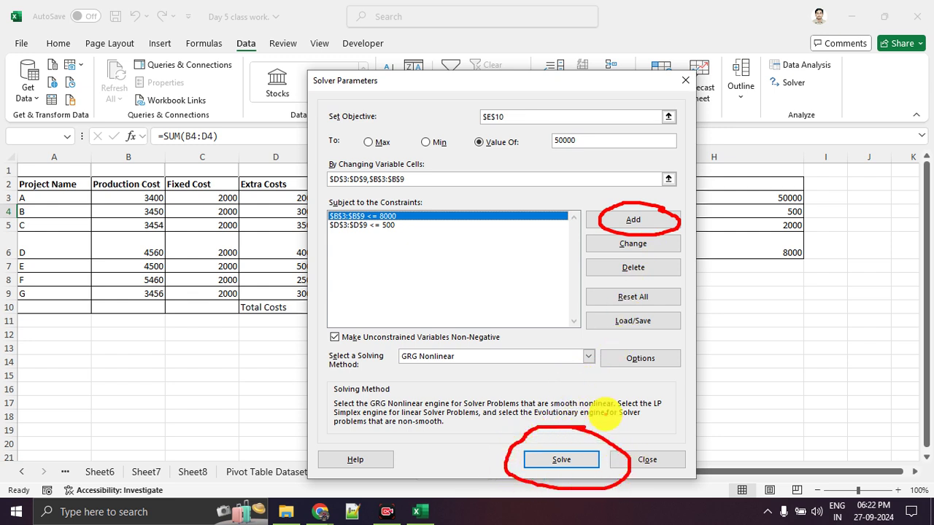
Step: Solve the model, inspect the resulting project costs, and close the results without keeping the solution
left_click(577, 458)
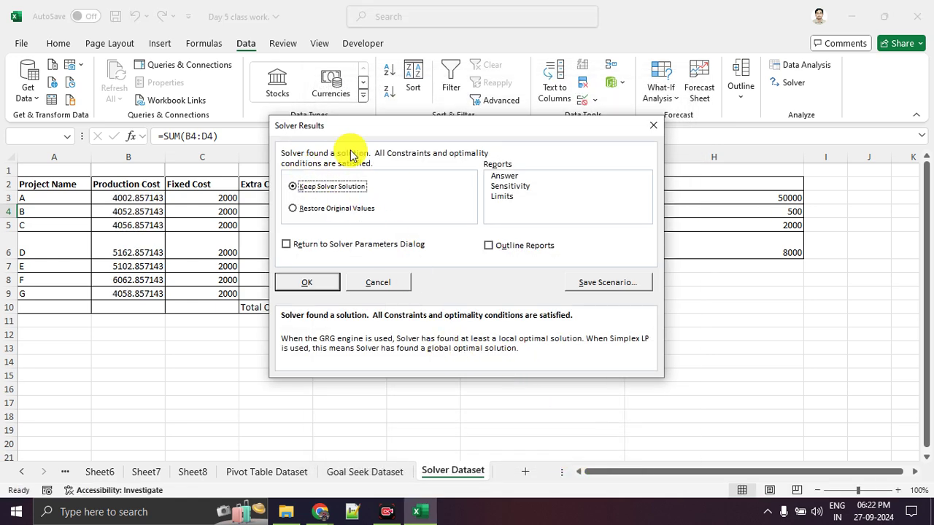
left_click_drag(370, 135, 580, 164)
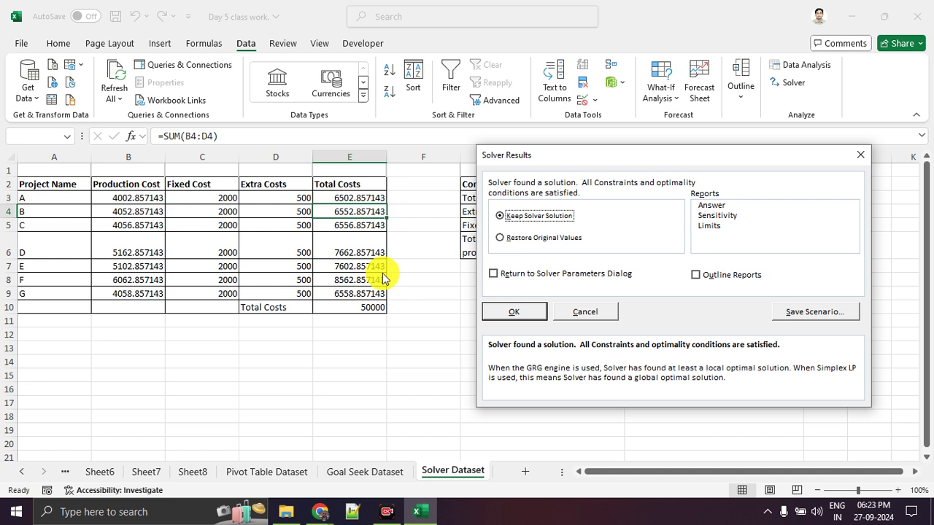
left_click(855, 158)
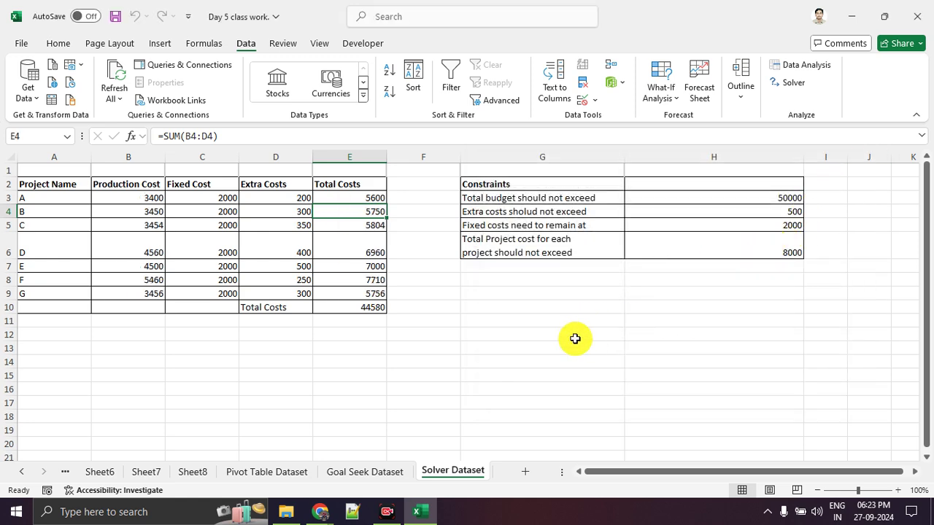
Step: On the Goal Seek Dataset sheet, clear the Hindi and English scores in rows 15 and 17 of the Example 2 table
left_click(381, 469)
scroll(230, 347, "down", 1)
scroll(230, 347, "down", 1)
left_click_drag(357, 320, 433, 324)
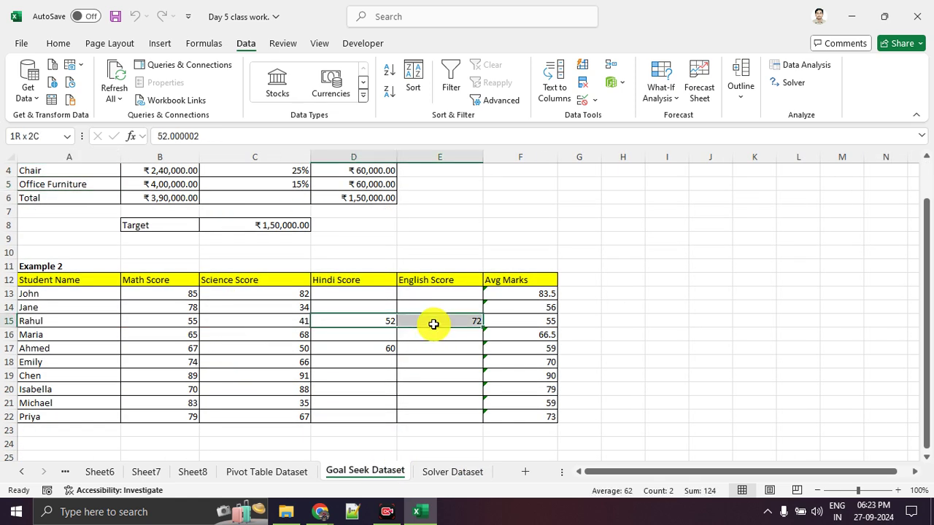
left_click(767, 404)
left_click_drag(360, 346, 415, 354)
key("Delete")
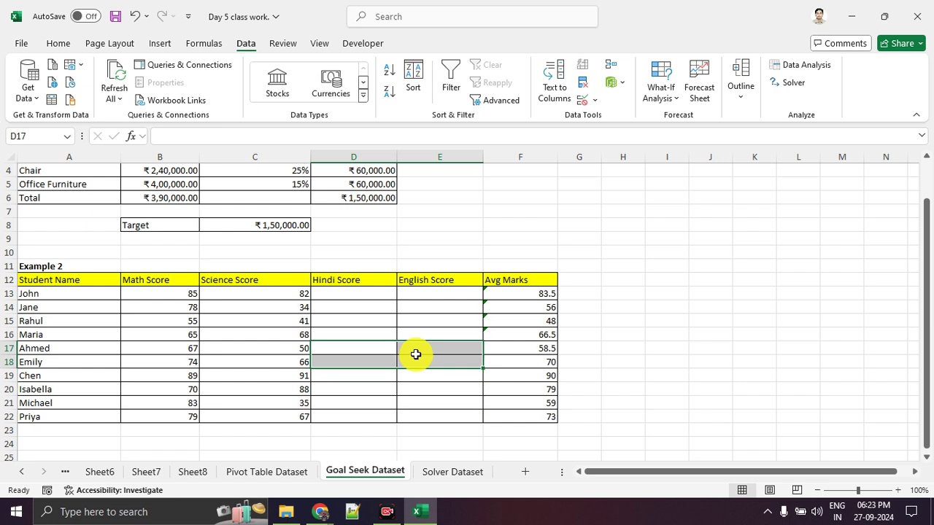
left_click(708, 374)
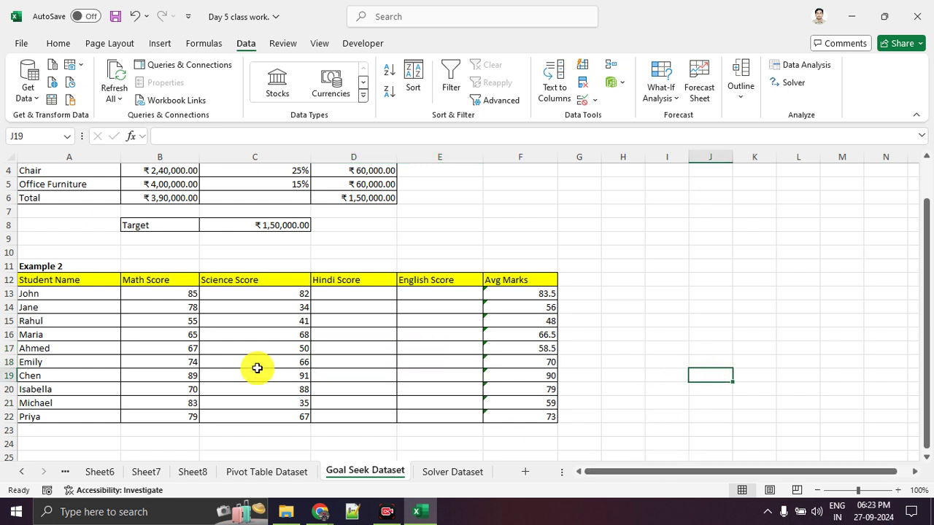
Step: Review the Example 2 table's student names, Math and Science scores, empty Hindi and English columns, and average marks
left_click(95, 297)
left_click_drag(93, 305, 85, 416)
left_click_drag(175, 303, 187, 387)
left_click_drag(235, 322, 232, 376)
left_click(345, 313)
left_click_drag(346, 312, 428, 392)
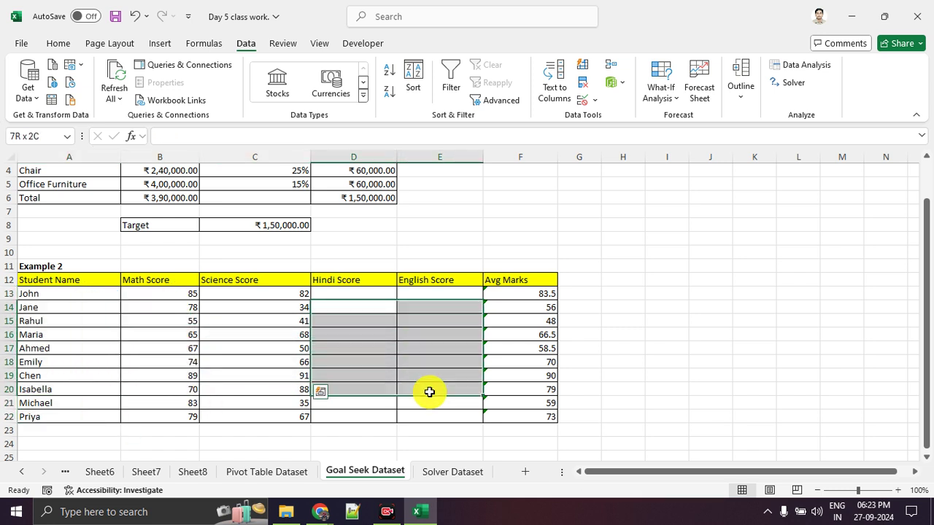
left_click(385, 333)
left_click(444, 338)
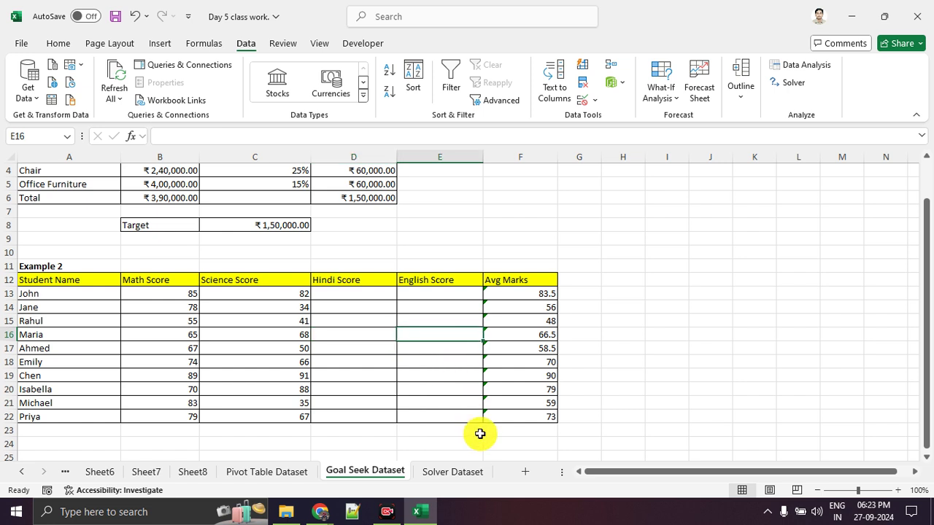
left_click(536, 337)
left_click(532, 307)
left_click_drag(532, 306, 529, 403)
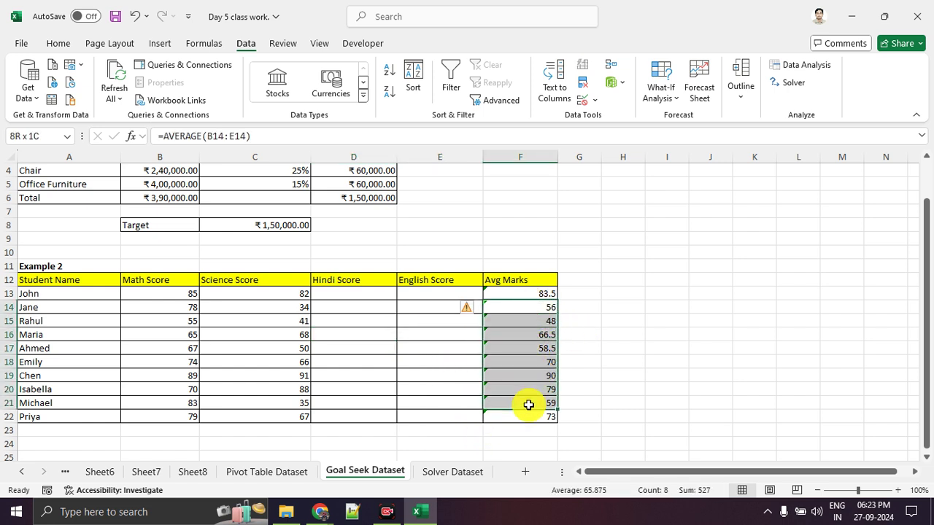
left_click(736, 375)
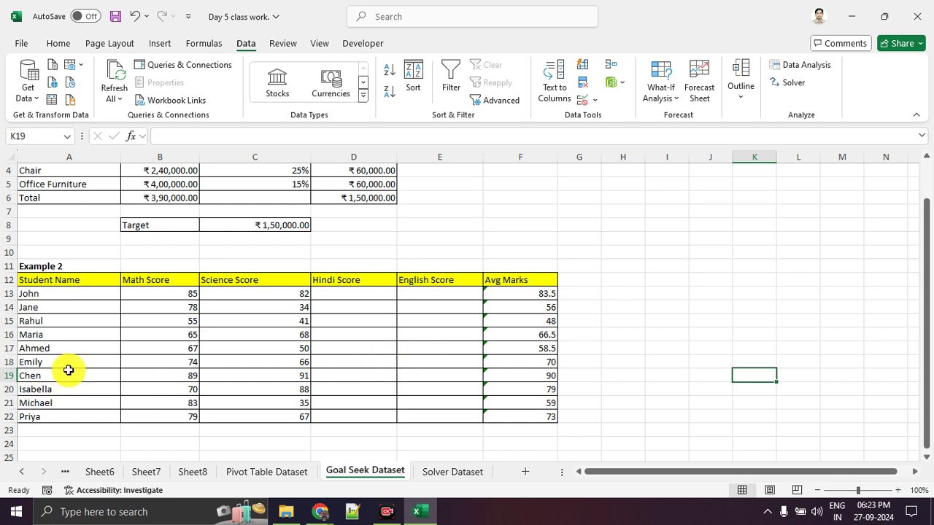
Step: Examine the row 15 student's existing scores, missing Hindi and English scores, and the average formula in F15
left_click(60, 322)
left_click(73, 372)
left_click_drag(83, 328, 515, 317)
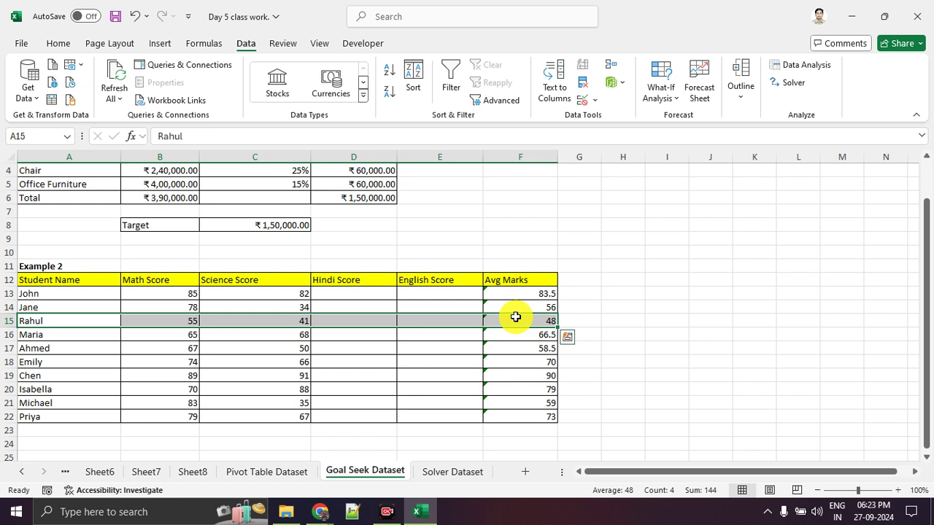
left_click(515, 317)
left_click_drag(189, 328, 267, 323)
left_click(500, 319)
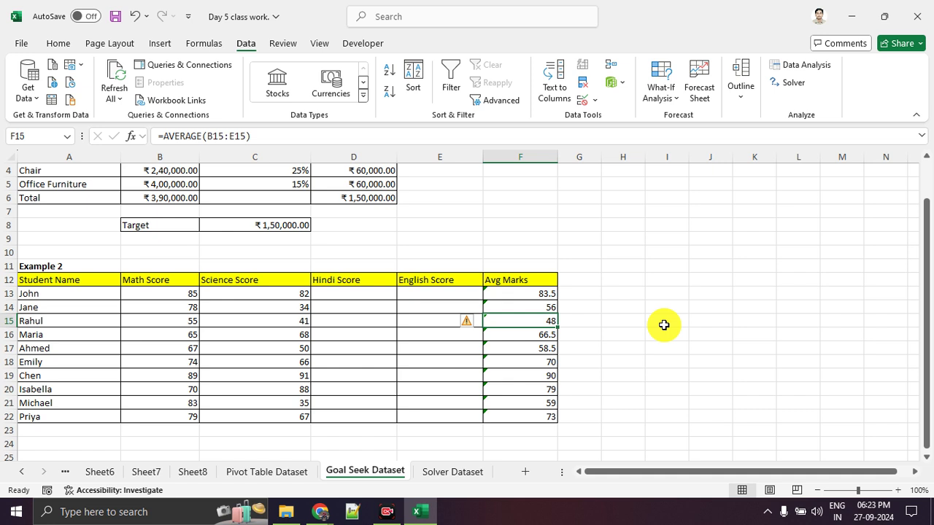
left_click_drag(370, 321, 422, 320)
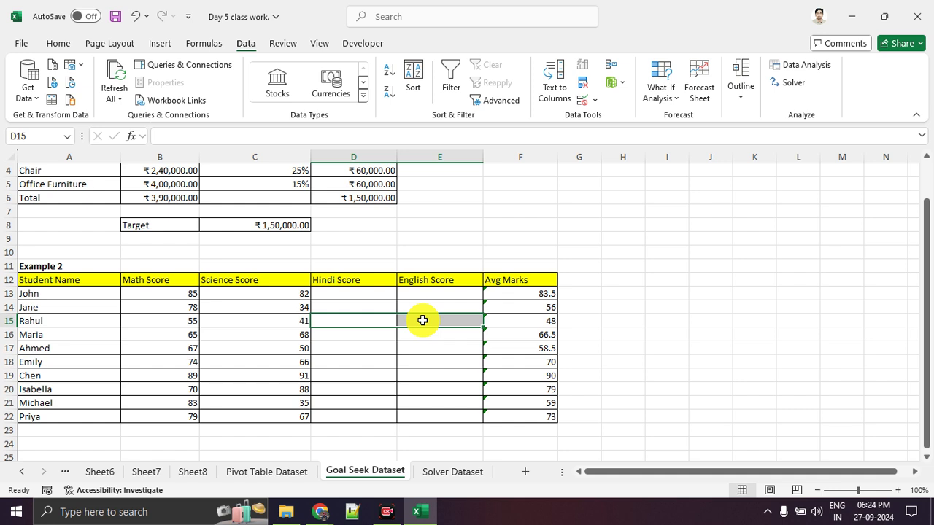
left_click(430, 361)
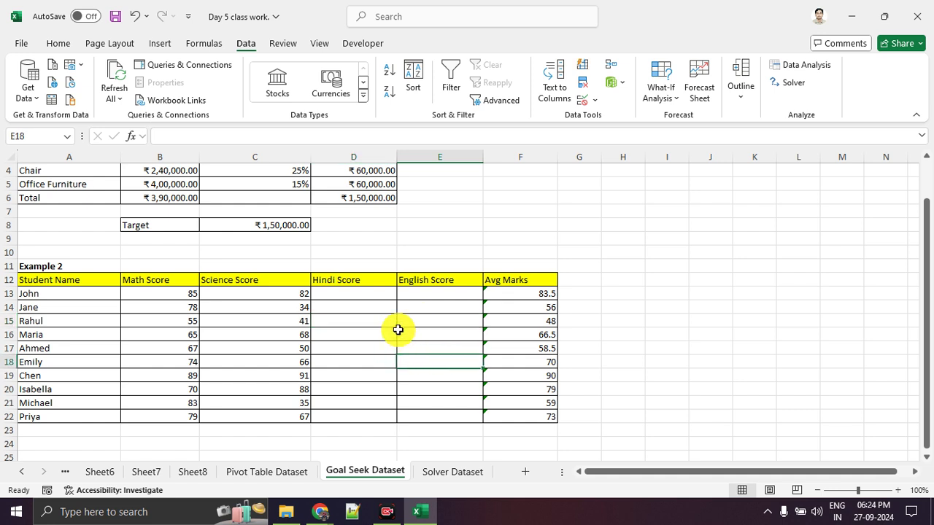
left_click_drag(383, 327, 425, 324)
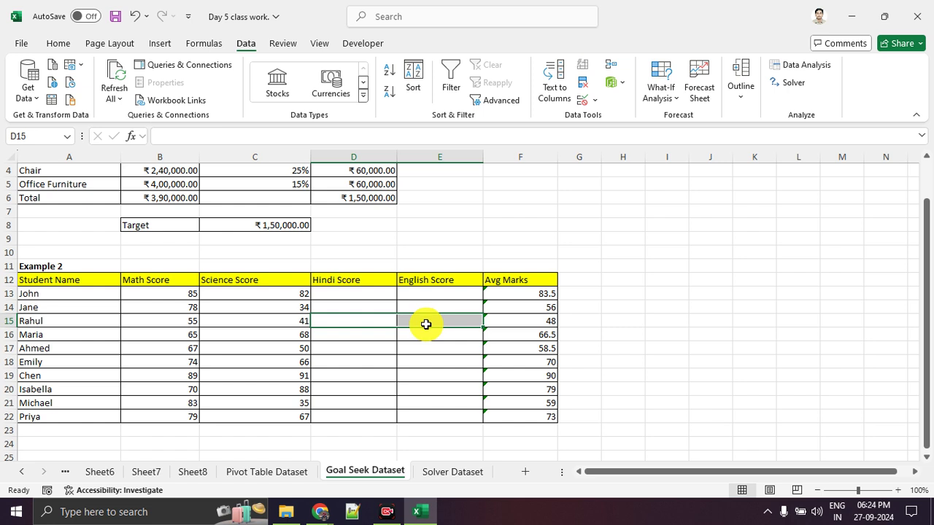
left_click(506, 320)
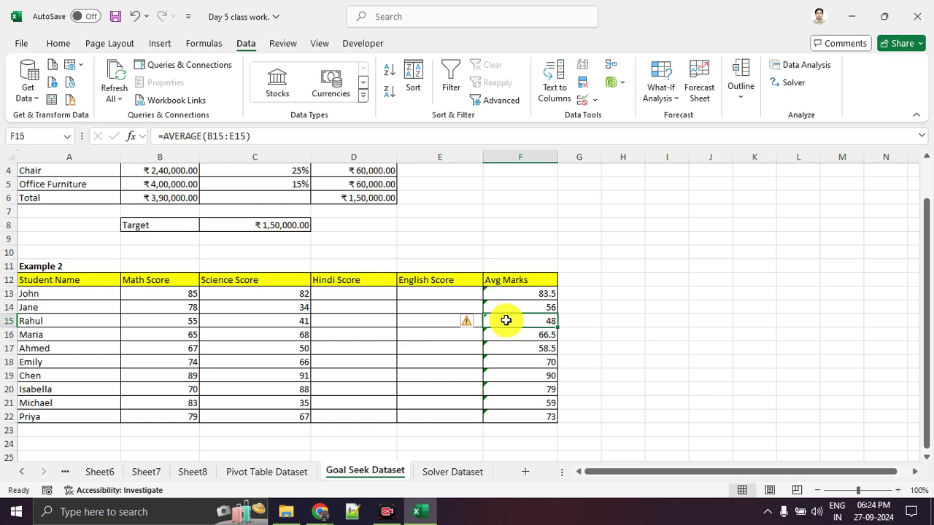
left_click(622, 320)
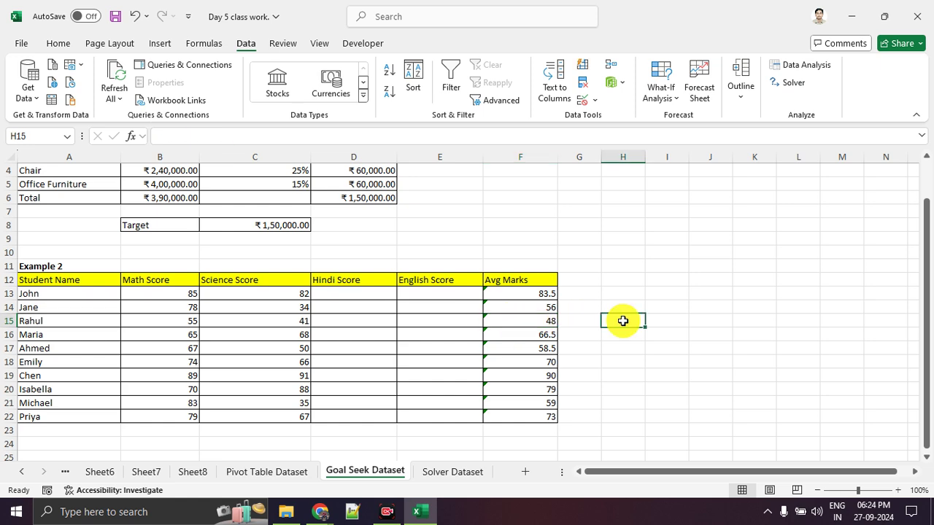
Step: Set up Solver with the average in $F$15 as the objective and a target value of 60
left_click(796, 83)
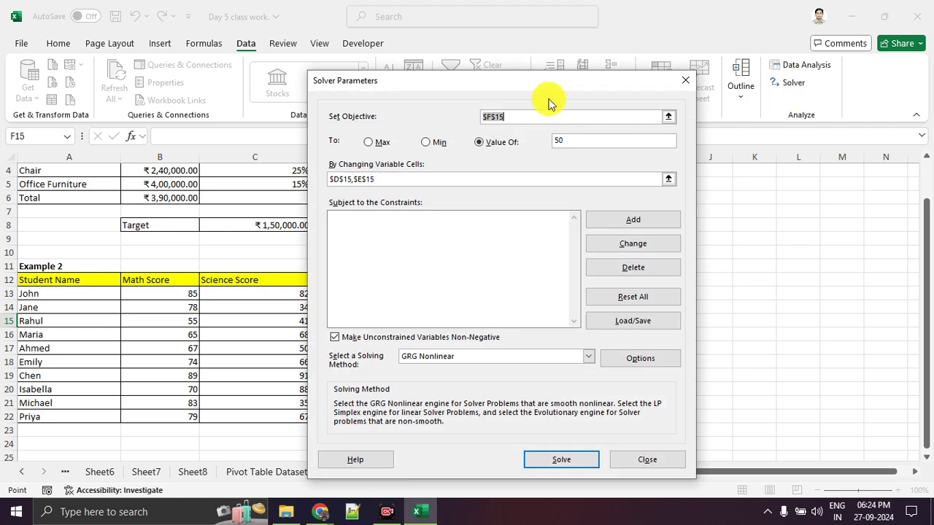
left_click_drag(521, 79, 792, 138)
key("BackSpace")
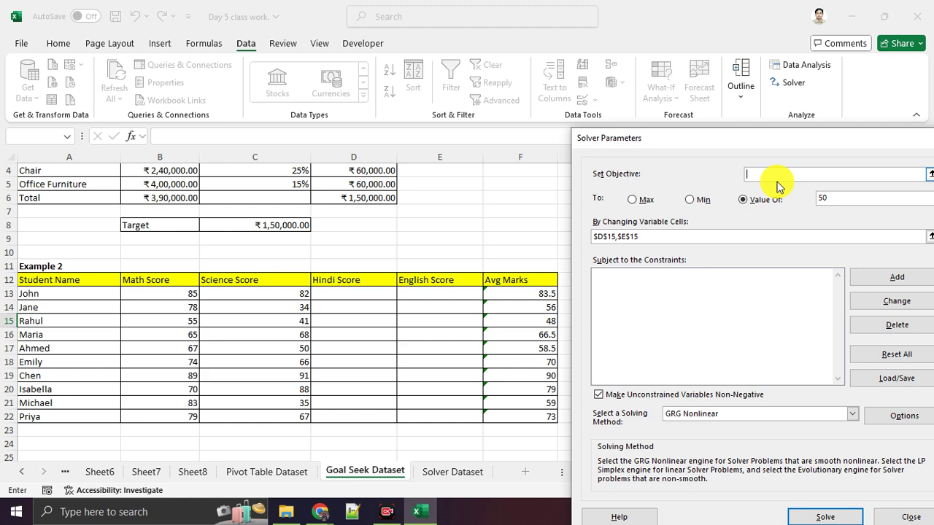
left_click(511, 323)
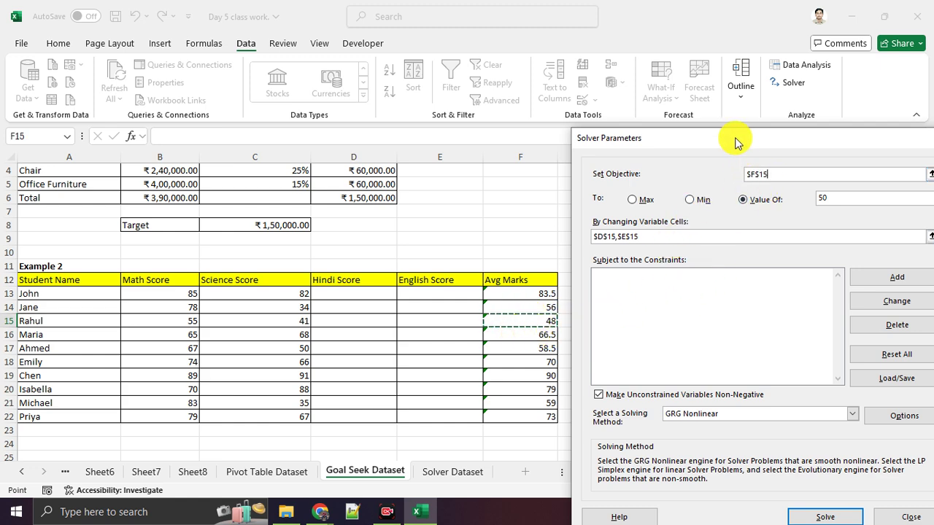
left_click_drag(735, 138, 605, 118)
left_click(719, 181)
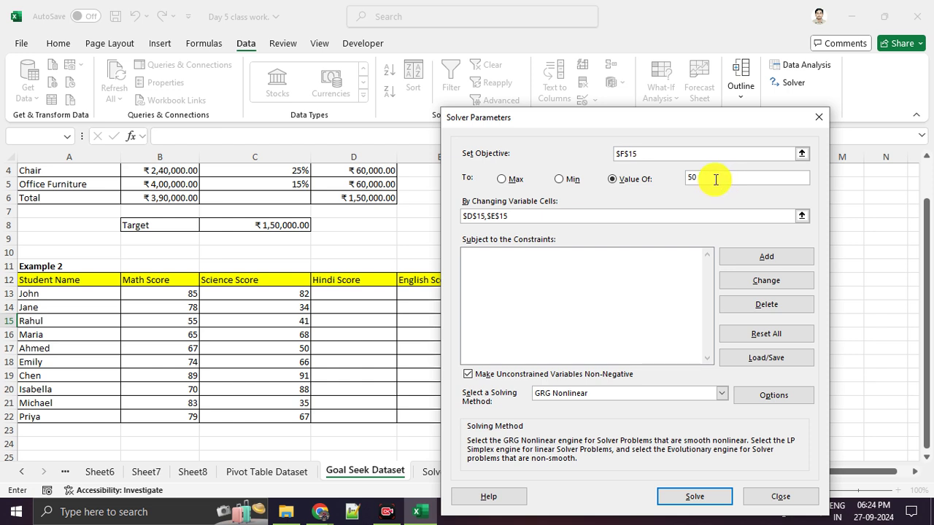
key("BackSpace")
key("BackSpace")
type("60")
Step: Re-enter Solver's changing variable cells as the Hindi score $D$15 and the English score $E$15
left_click(532, 216)
key("BackSpace")
key("BackSpace")
key("BackSpace")
key("BackSpace")
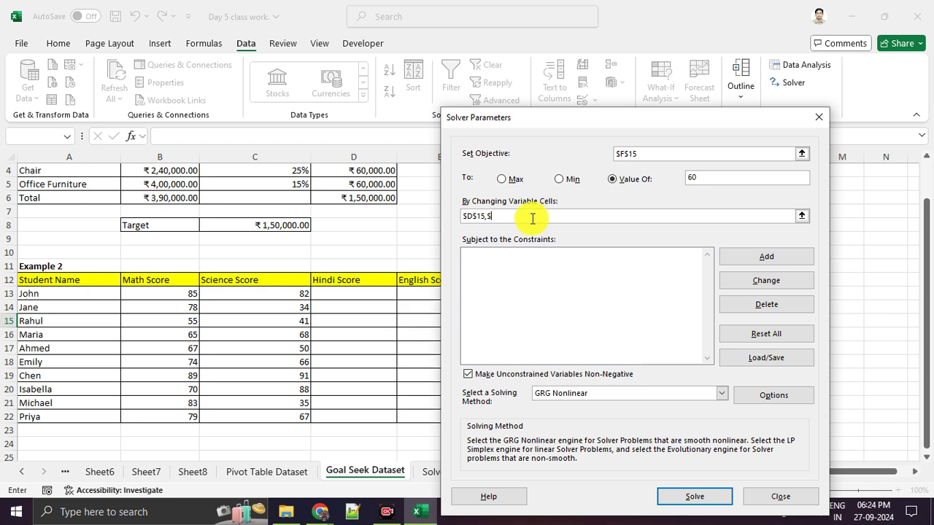
key("BackSpace")
key("BackSpace")
key("BackSpace")
key("BackSpace")
key("BackSpace")
key("BackSpace")
key("BackSpace")
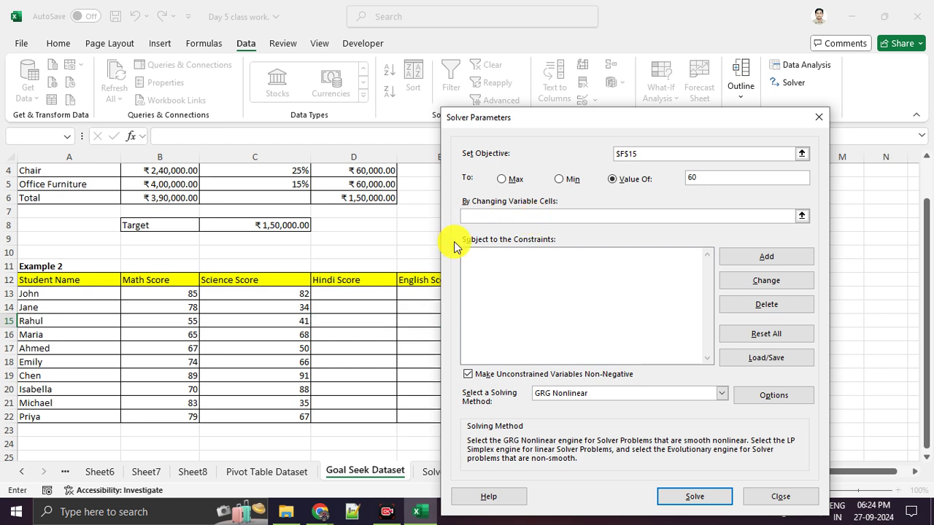
left_click(352, 322)
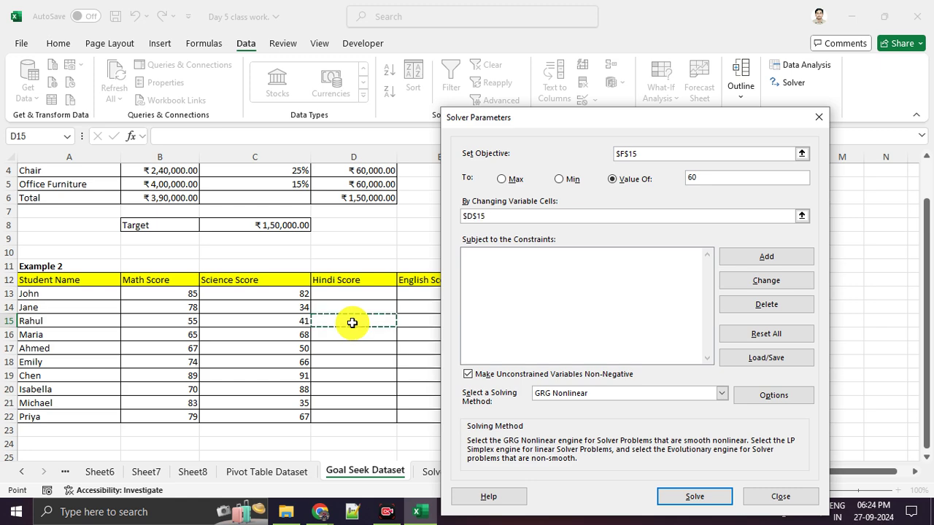
type(",")
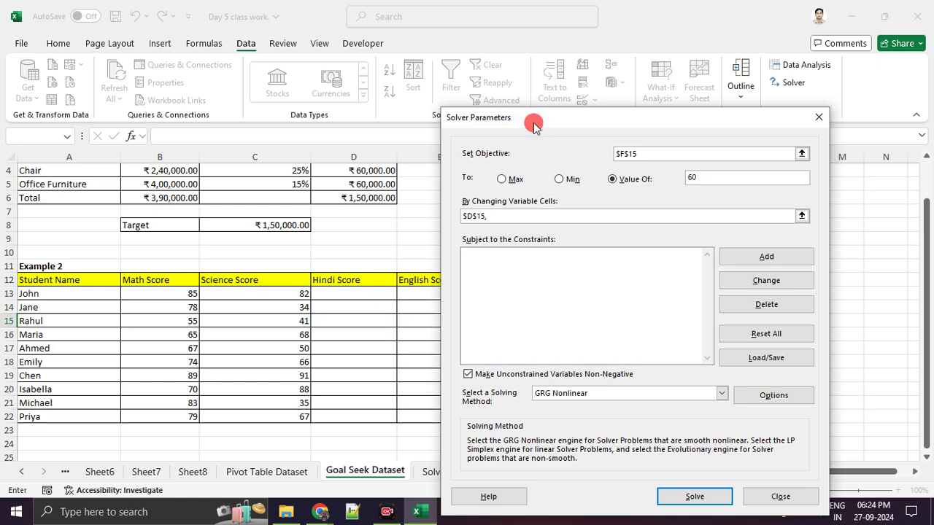
left_click_drag(528, 125, 674, 126)
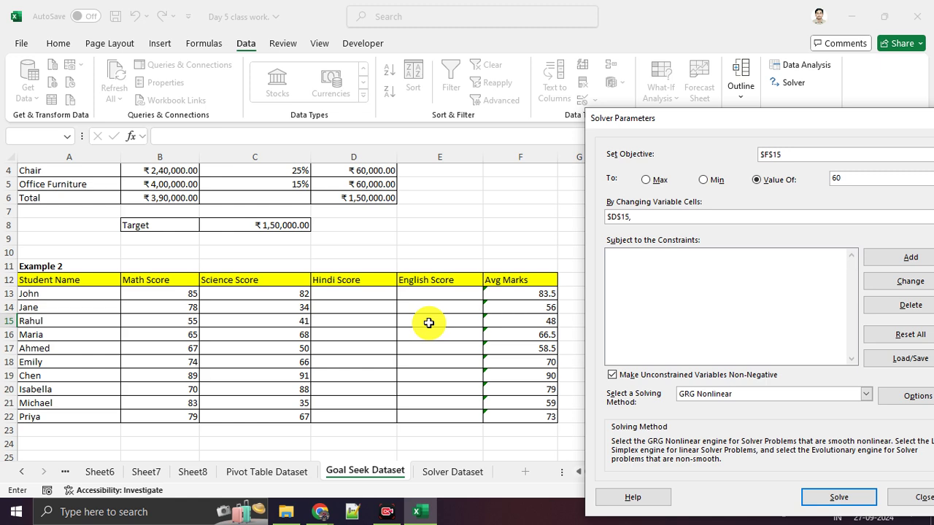
left_click(429, 322)
left_click(638, 119)
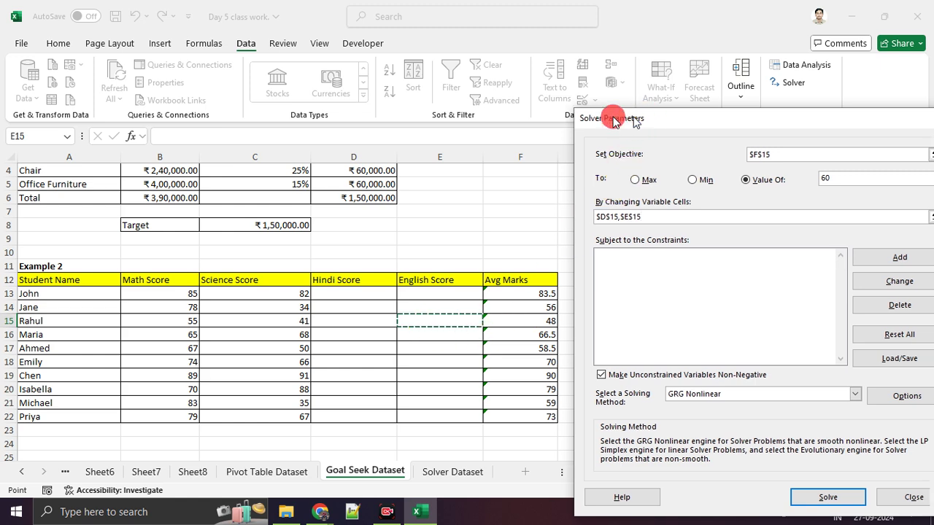
left_click_drag(638, 120, 383, 114)
left_click(439, 273)
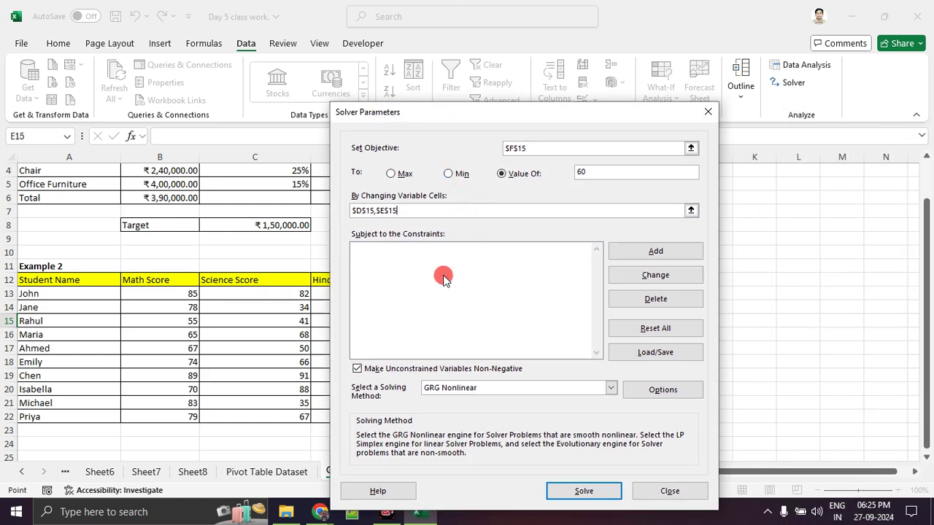
Step: Add a Solver constraint limiting the Hindi score in $D$15 to <= 100
left_click(658, 261)
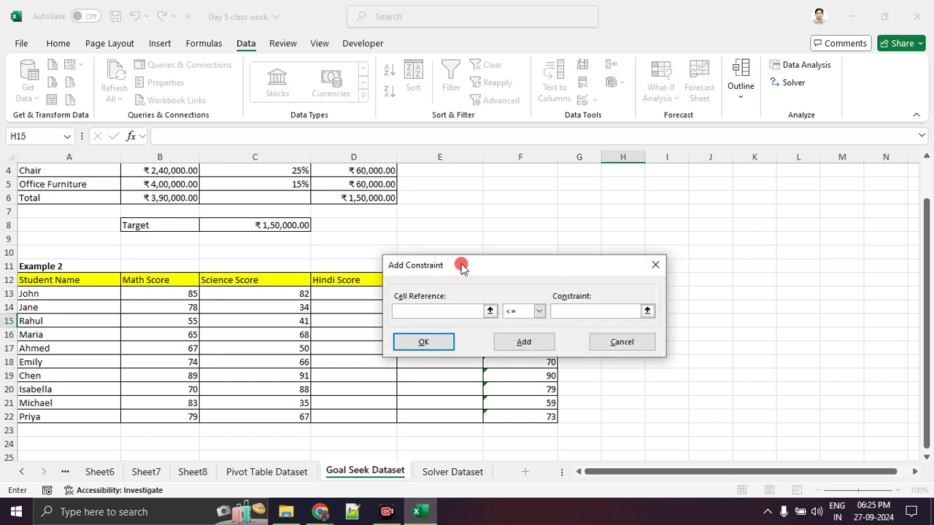
left_click_drag(461, 267, 534, 262)
left_click(369, 321)
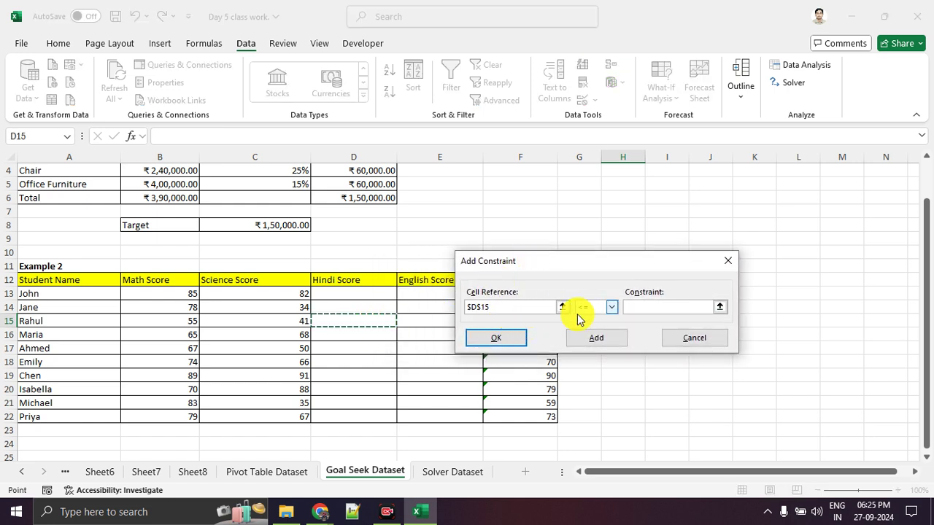
left_click(645, 315)
type("100")
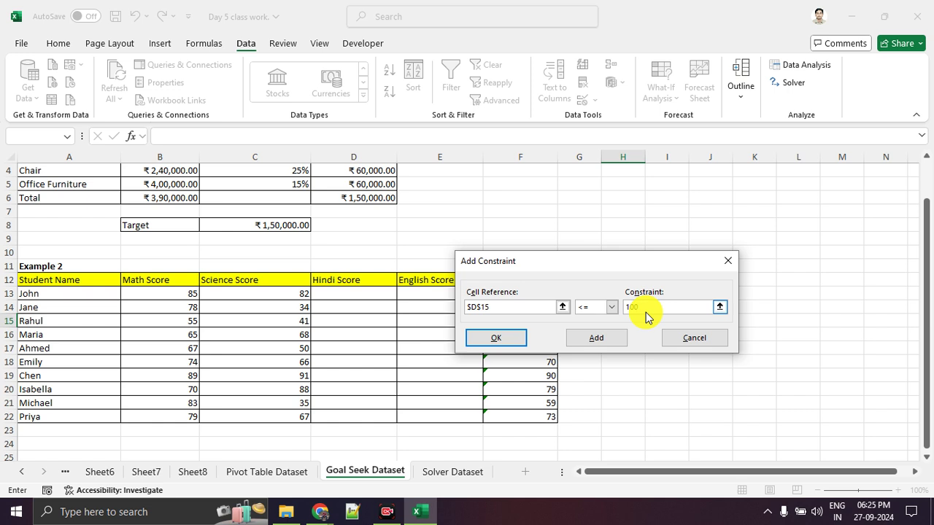
left_click(595, 337)
Step: Add a second Solver constraint limiting the English score in $E$15 to <= 90, and return to the Solver parameters
mouse_move(542, 276)
left_mouse_down()
mouse_move(513, 385)
mouse_move(548, 325)
mouse_move(558, 275)
left_mouse_up()
left_click(439, 323)
left_click(645, 322)
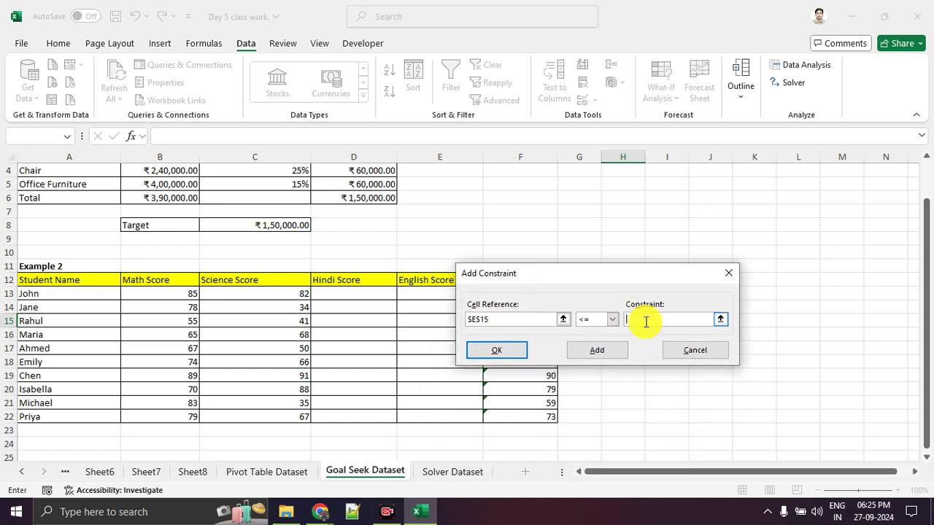
type("100")
key("BackSpace")
key("BackSpace")
key("BackSpace")
type("90")
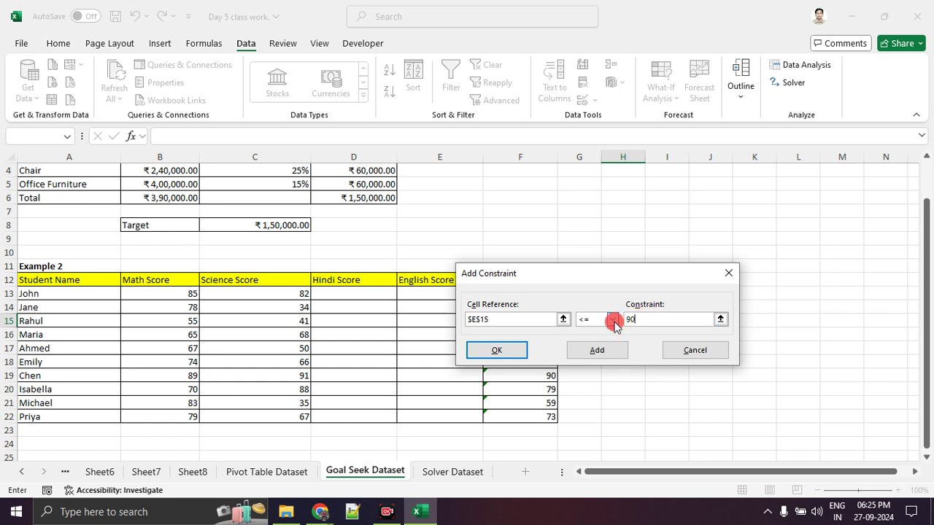
left_click(612, 320)
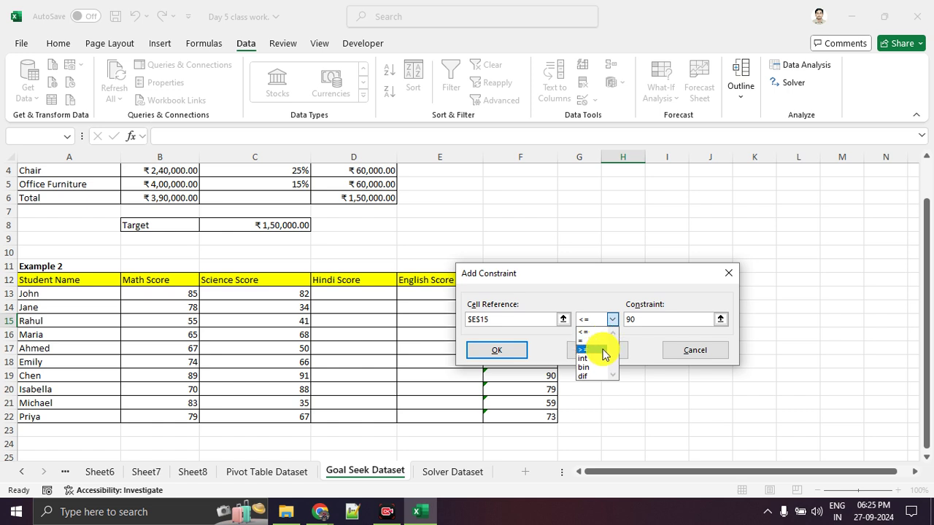
left_click(604, 301)
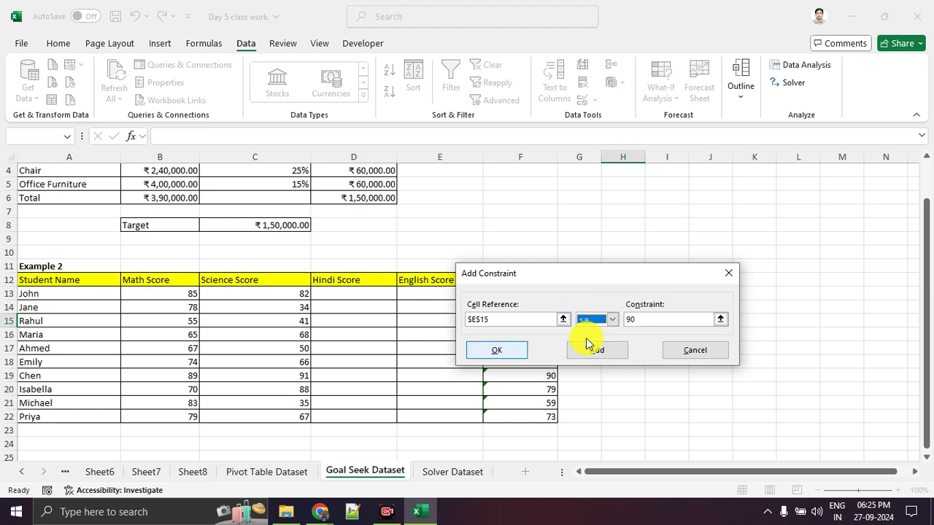
left_click(496, 350)
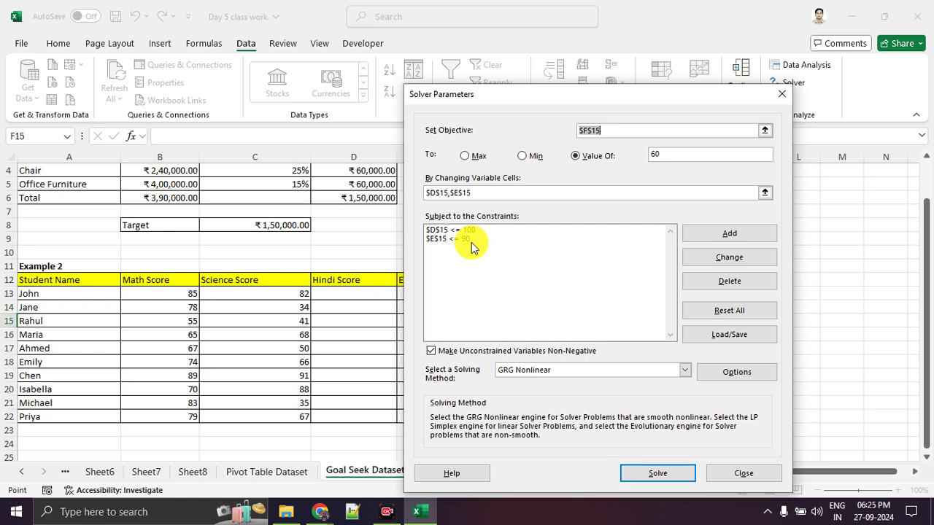
Step: Run Solver for the average of 60, examine the solved Hindi and English scores in row 15, and dismiss the results without keeping them
left_click(635, 473)
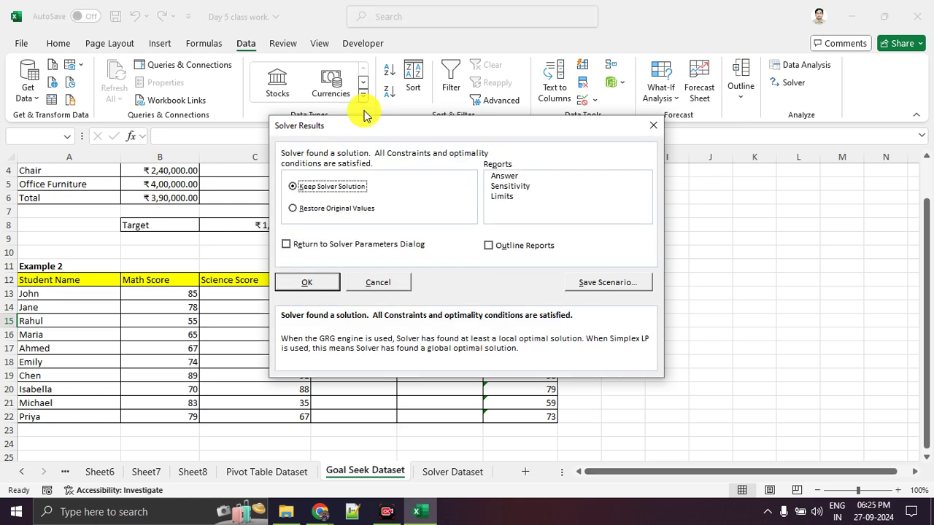
left_click_drag(378, 128, 701, 212)
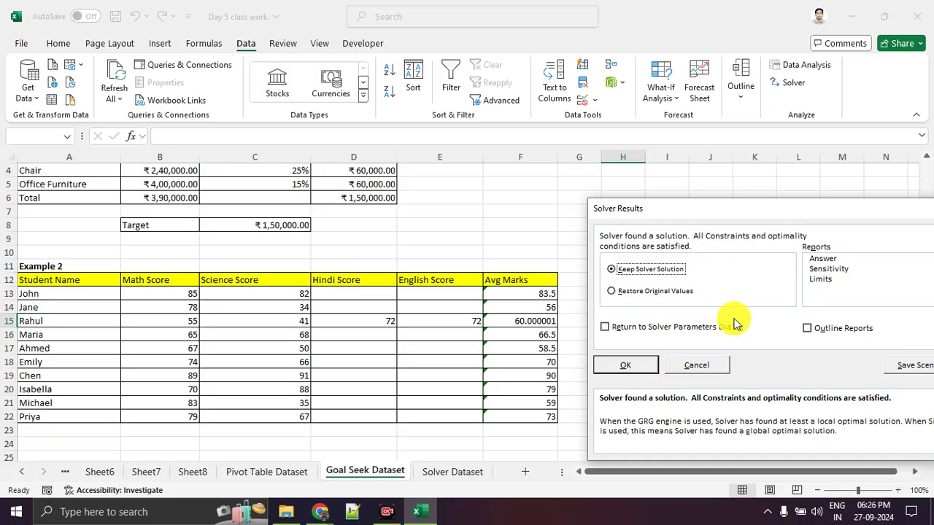
left_click_drag(721, 213, 362, 175)
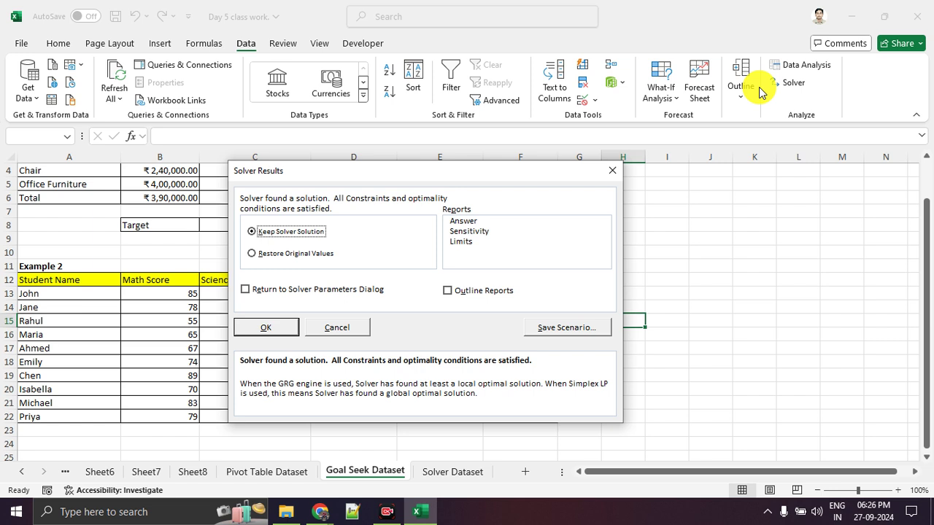
left_click(612, 170)
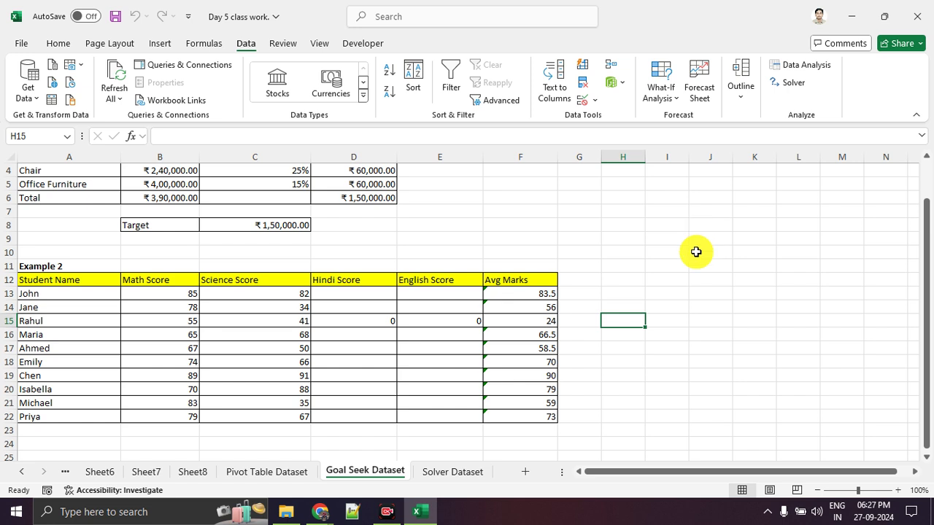
Step: Clear the Hindi and English score cells in D14:E19
left_click_drag(393, 307, 437, 371)
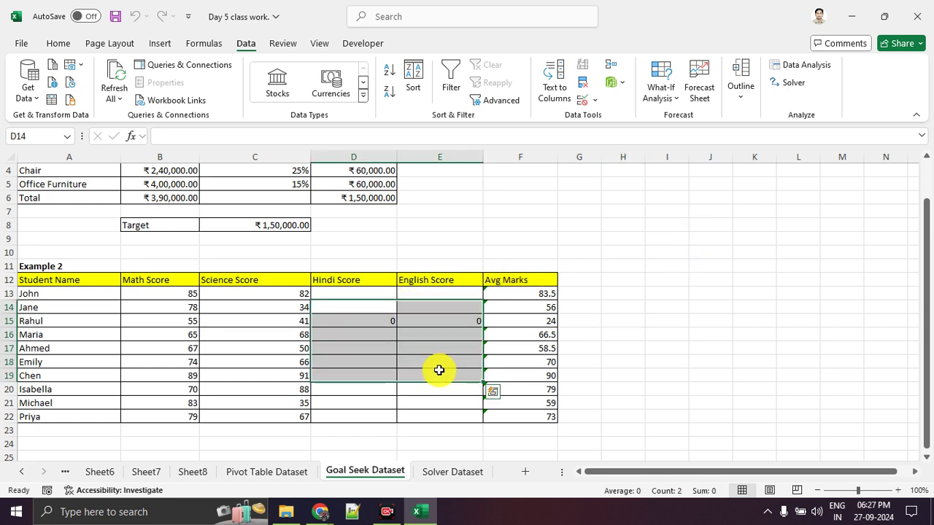
key("Delete")
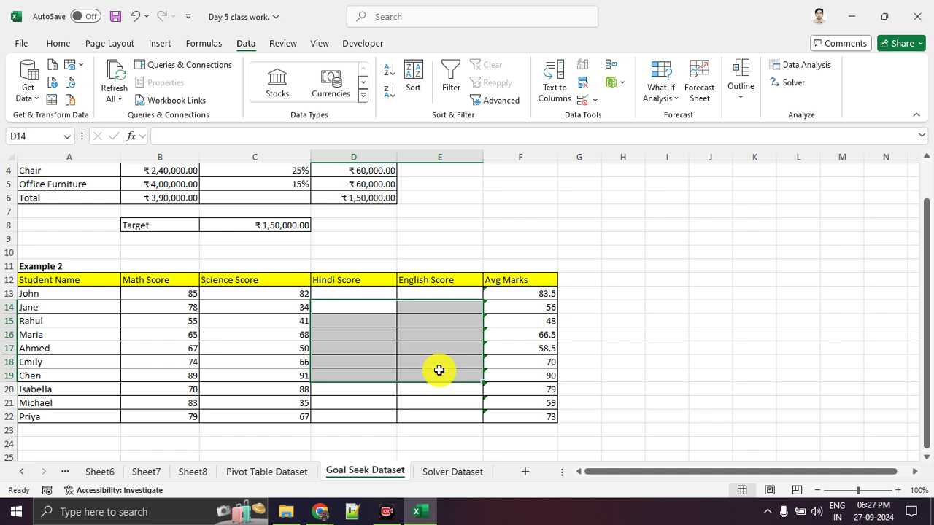
left_click(755, 415)
left_click_drag(90, 329, 528, 402)
left_click(719, 388)
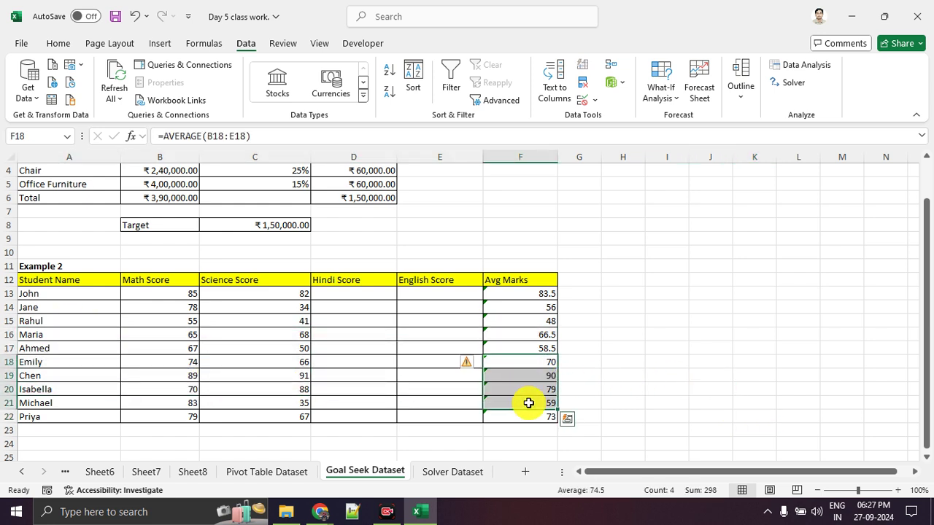
left_click(535, 348)
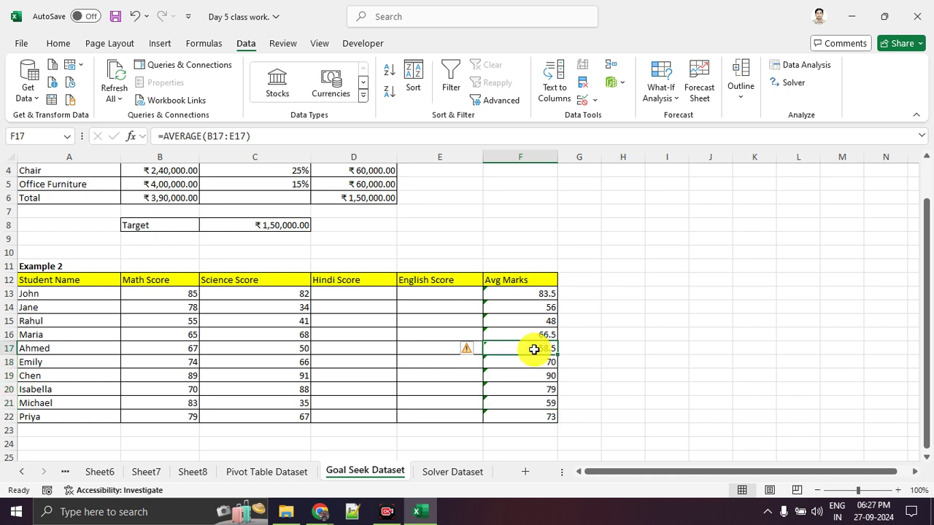
left_click_drag(391, 350, 423, 349)
left_click(647, 390)
Step: Switch to the Solver Dataset sheet and review the limits in the Constraints table beside the project costs
left_click(467, 474)
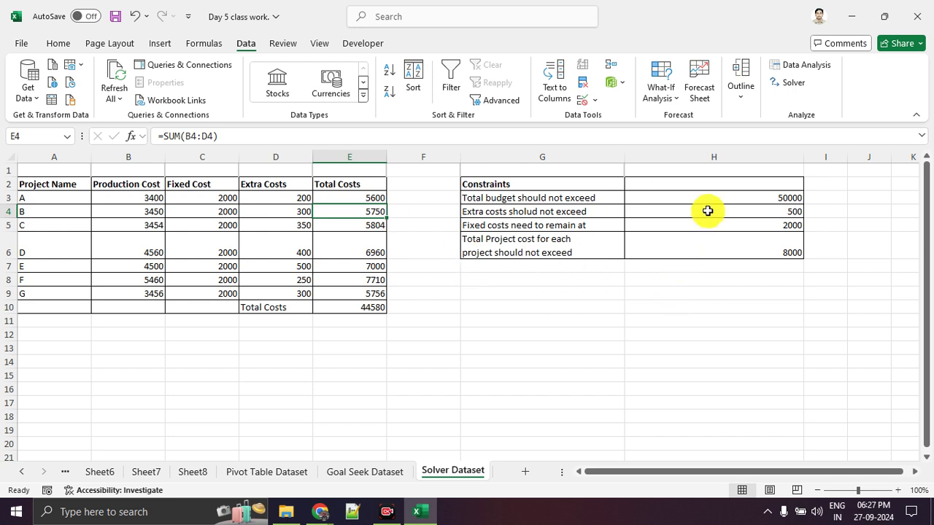
left_click_drag(706, 211, 718, 289)
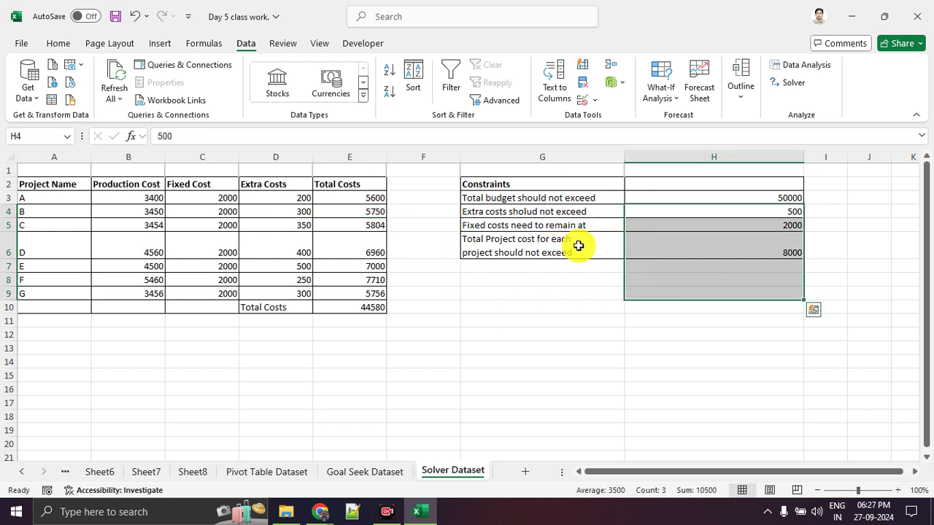
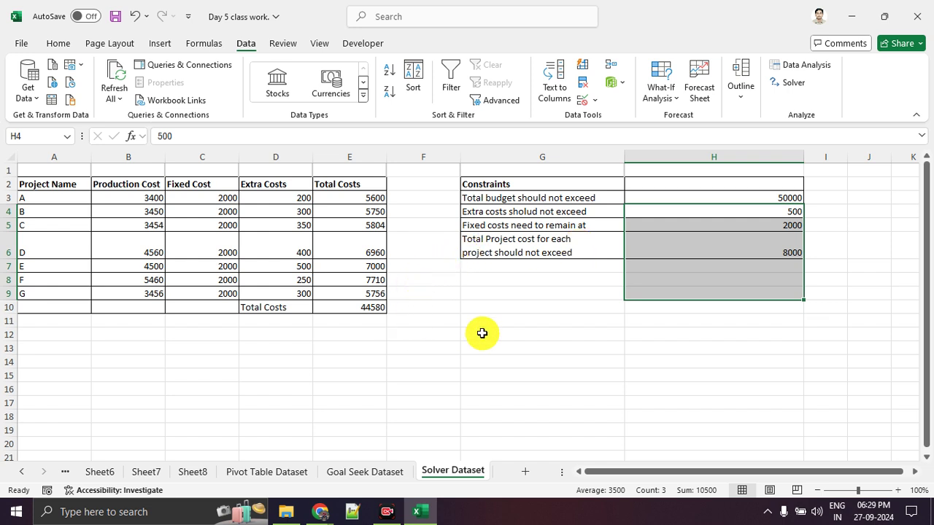
left_click(734, 348)
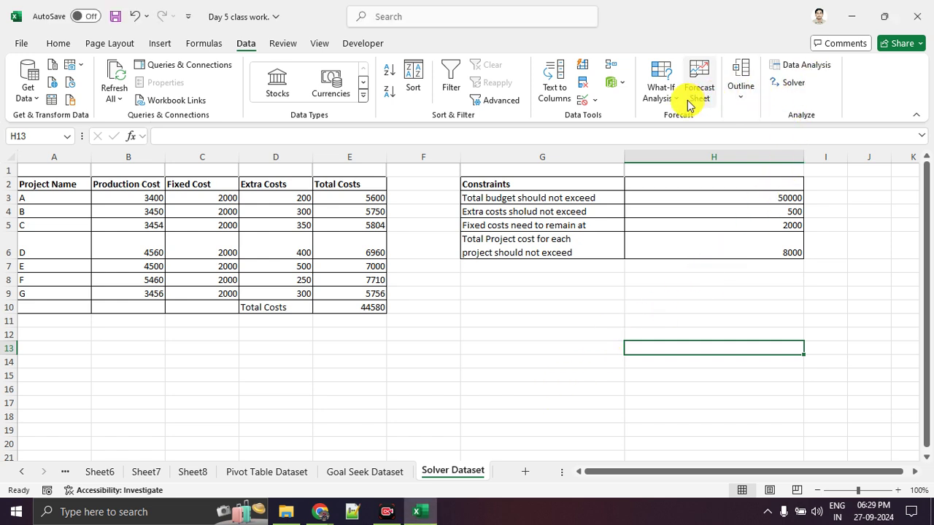
left_click(662, 94)
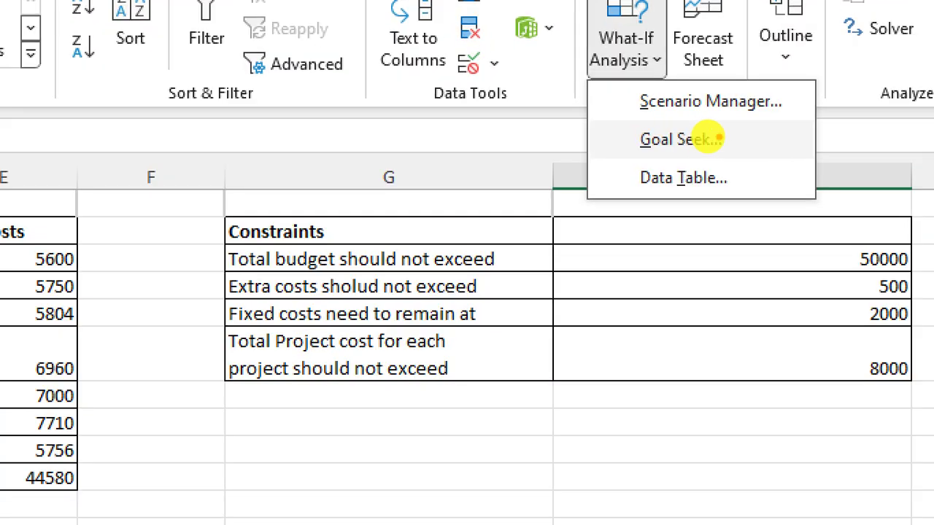
left_click_drag(625, 114, 796, 114)
left_click_drag(622, 196, 715, 196)
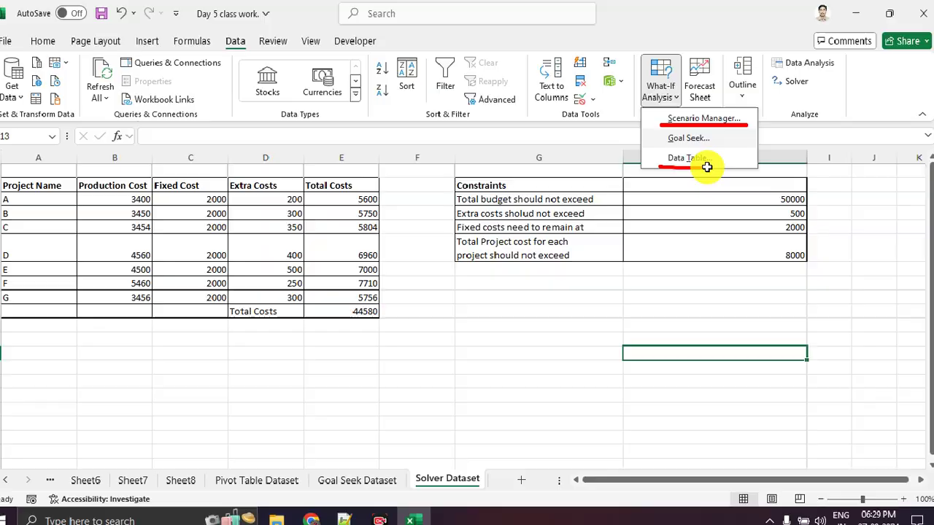
key("Escape")
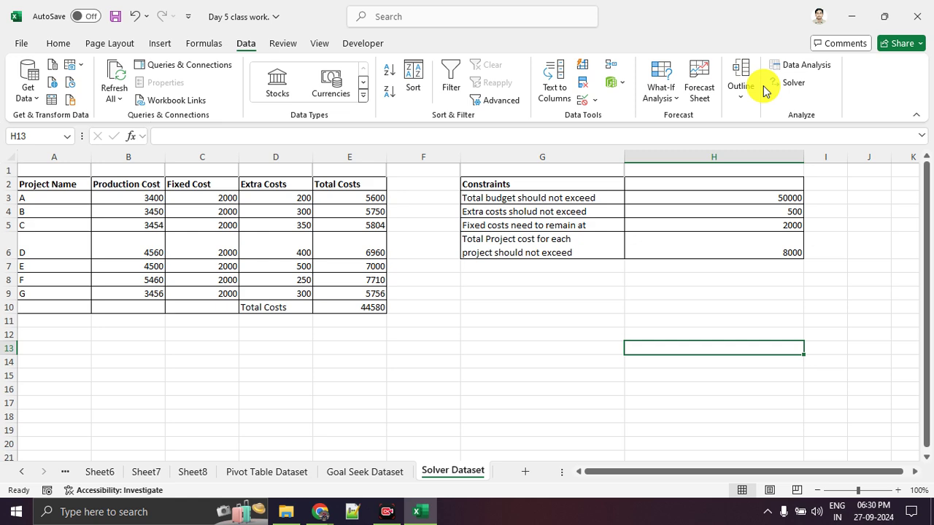
left_click(387, 511)
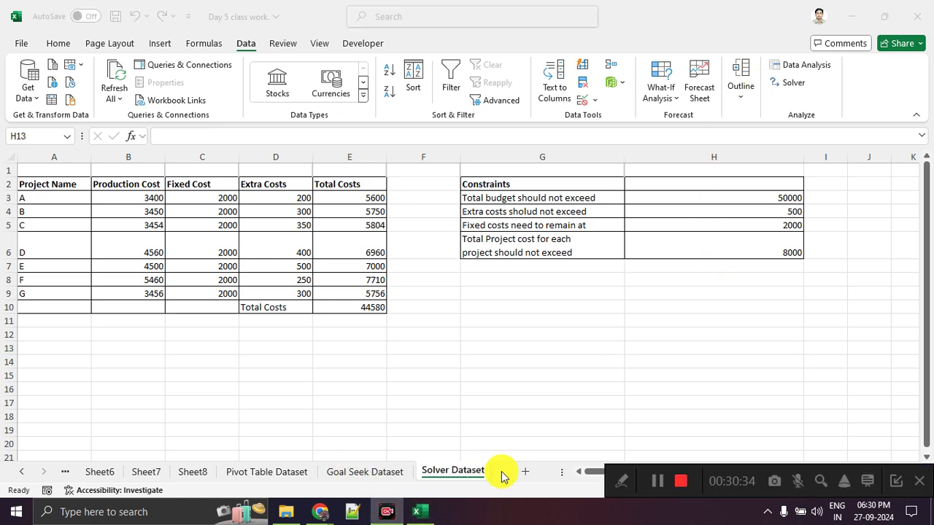